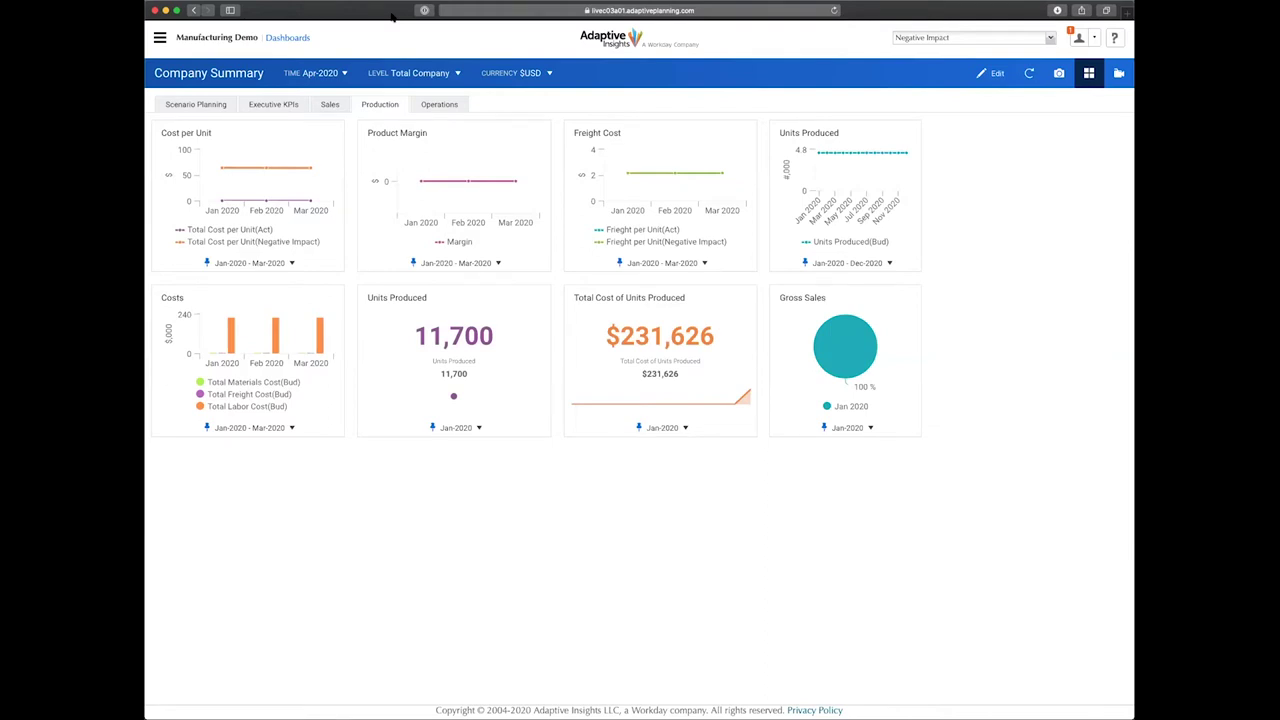
- Open the workflow status, collapse the sheets group, expand the Sales level and view its details and review note
{"action": "left_click", "coordinate": [160, 39]}
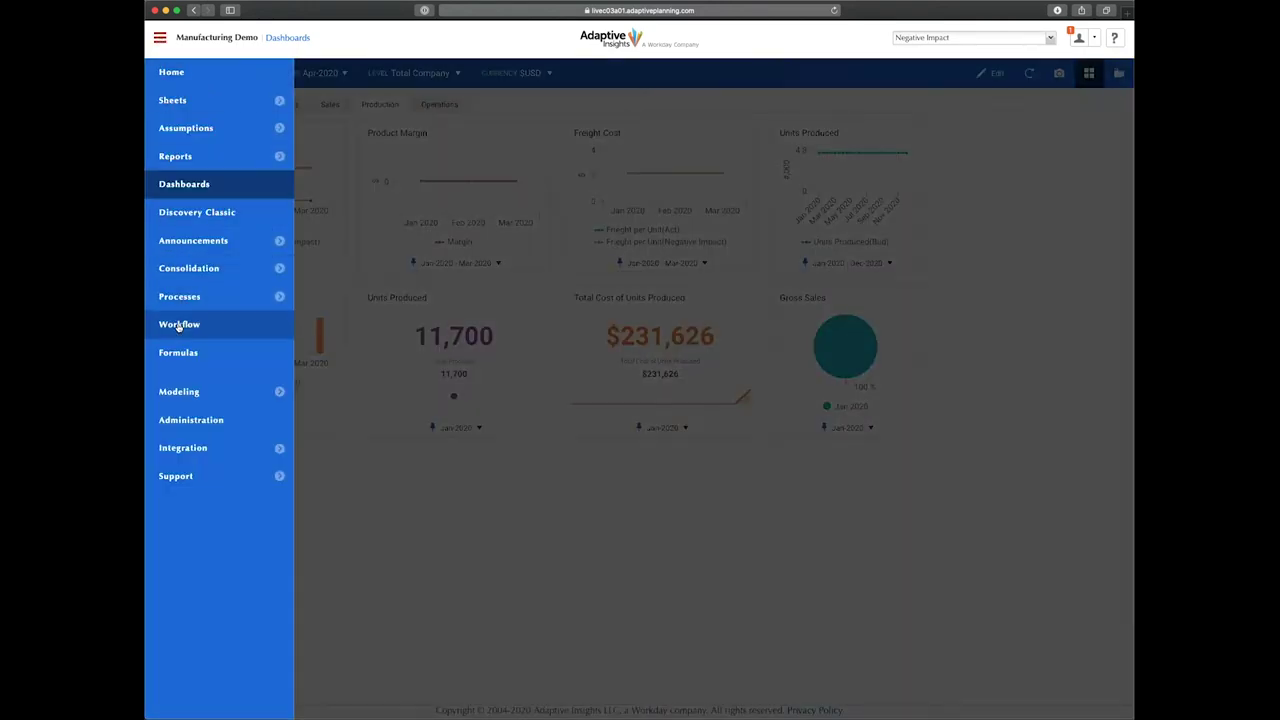
{"action": "left_click", "coordinate": [179, 326]}
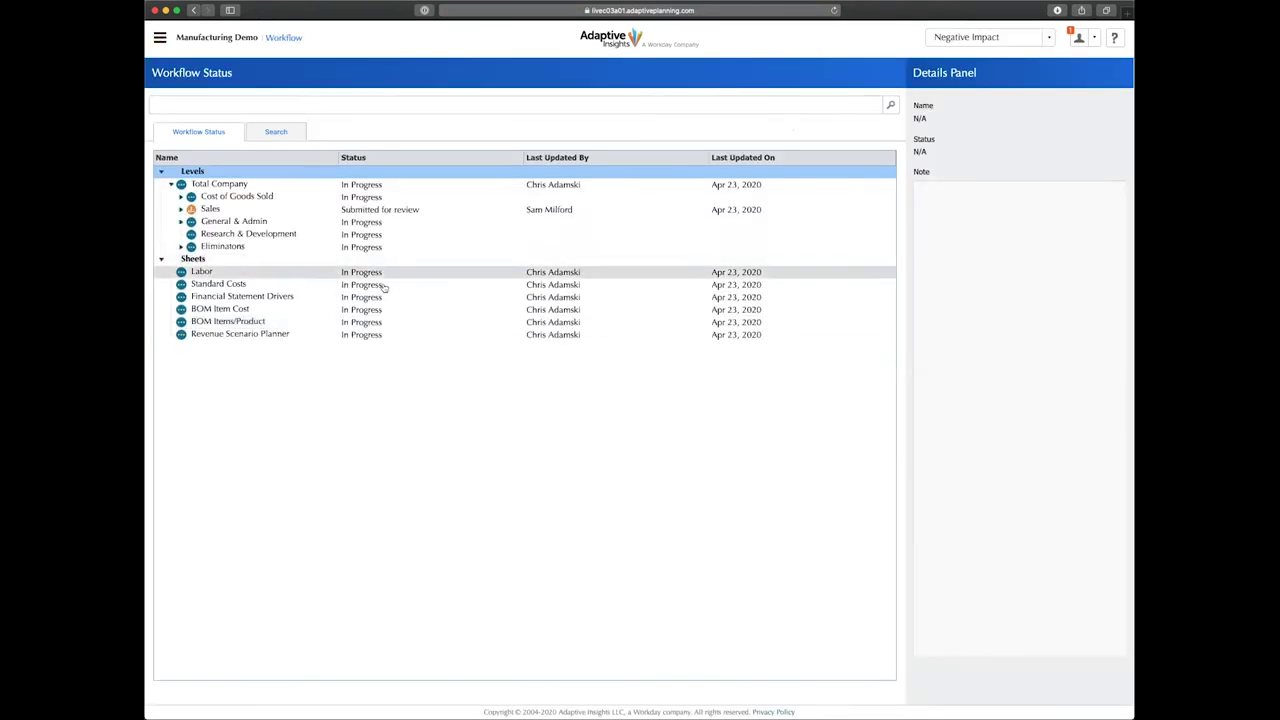
{"action": "left_click", "coordinate": [162, 260]}
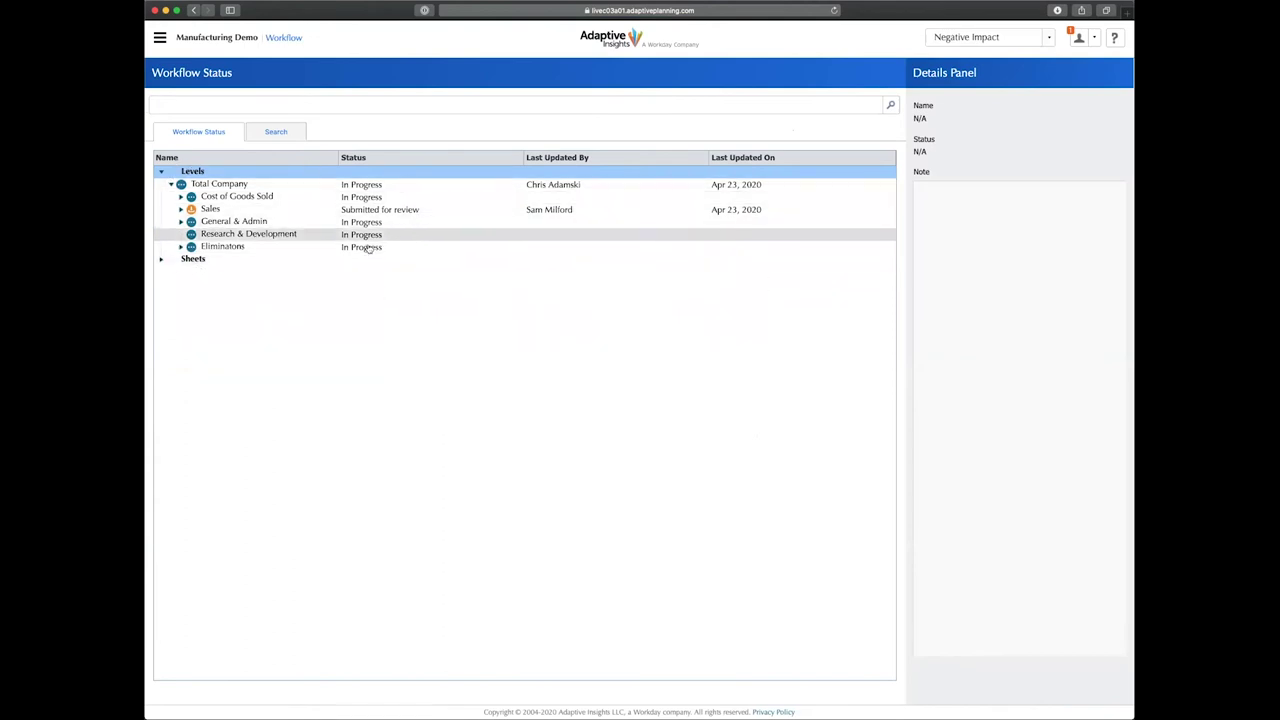
{"action": "left_click", "coordinate": [181, 210]}
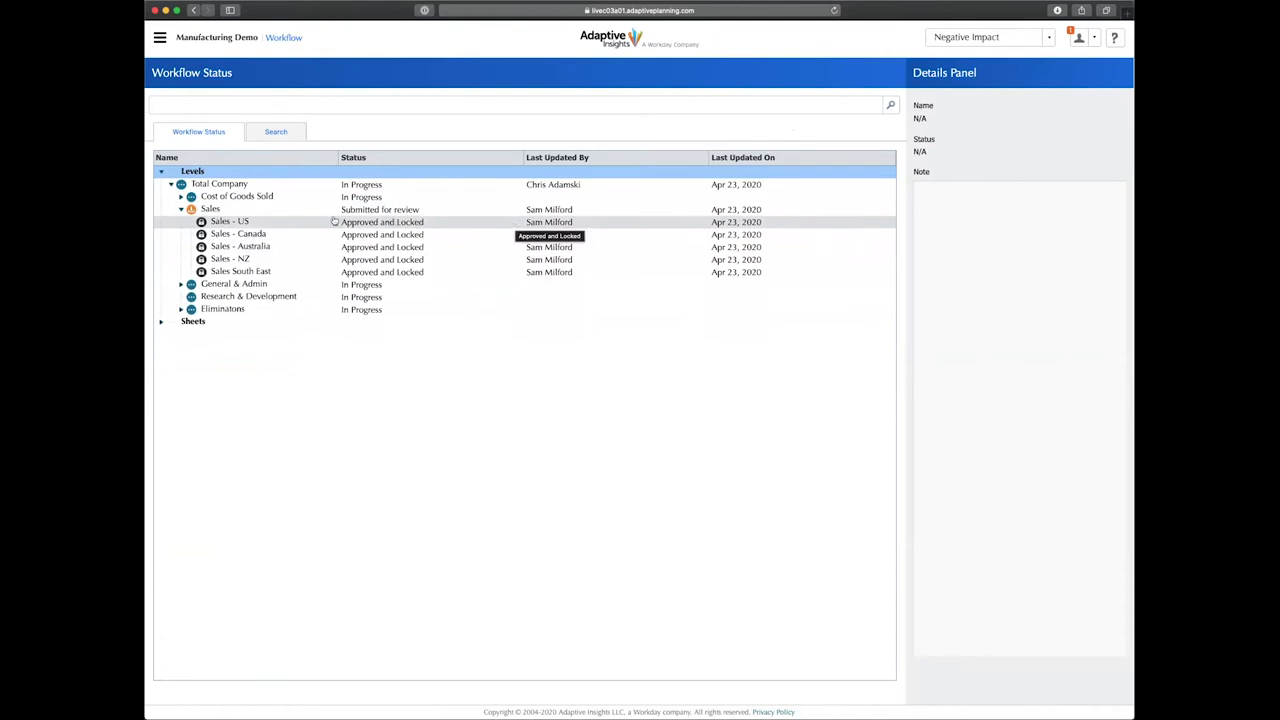
{"action": "left_click", "coordinate": [237, 212]}
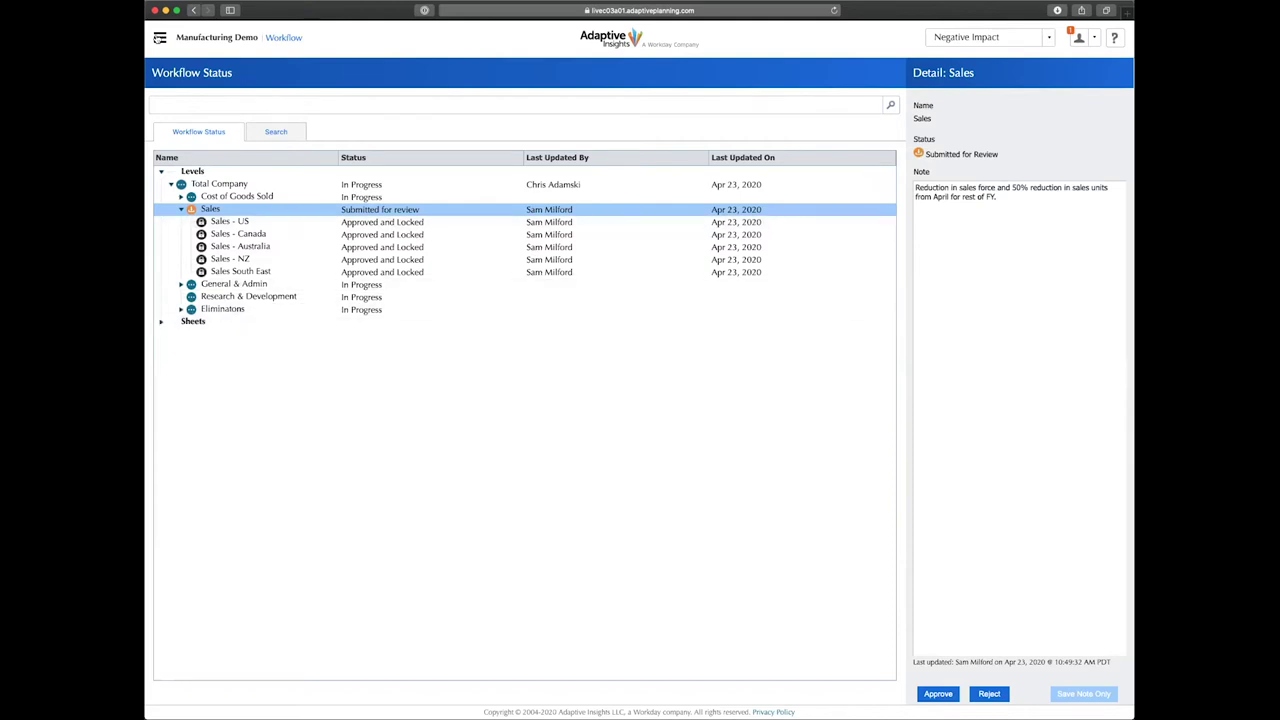
- Open the Company Summary perspective from the dashboards
{"action": "left_click", "coordinate": [159, 37]}
{"action": "left_click", "coordinate": [175, 181]}
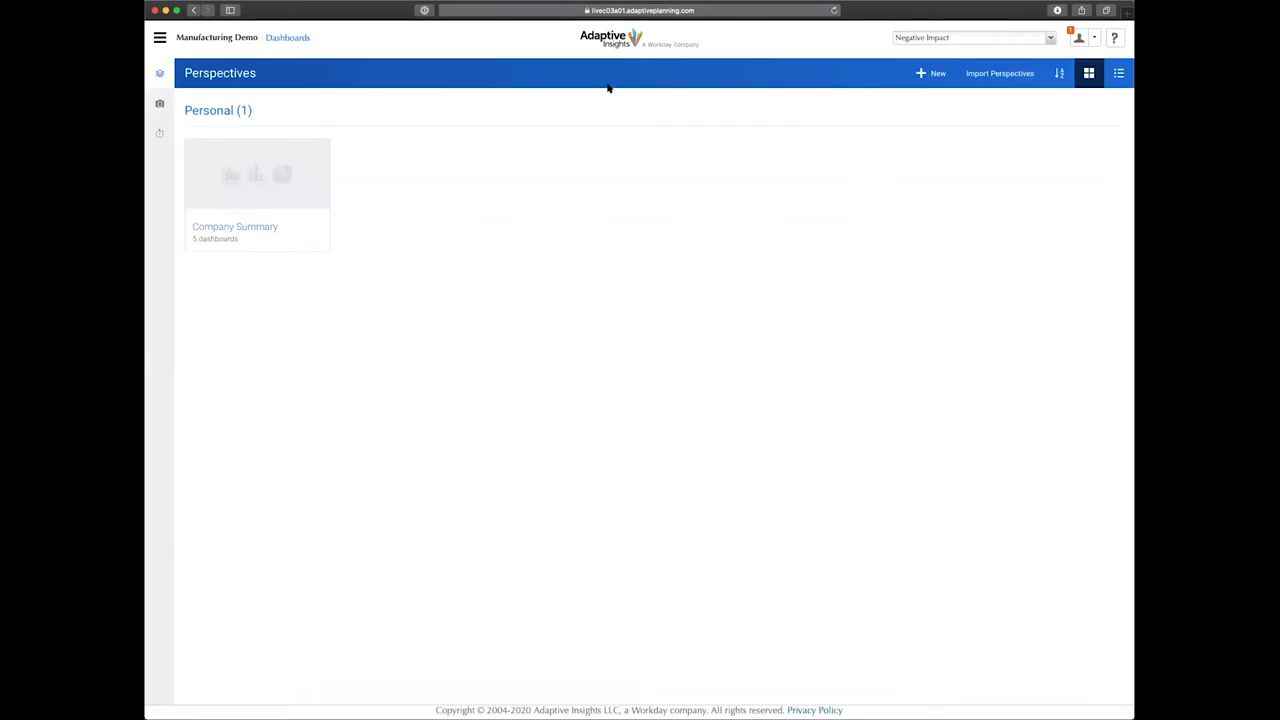
{"action": "left_click", "coordinate": [246, 177]}
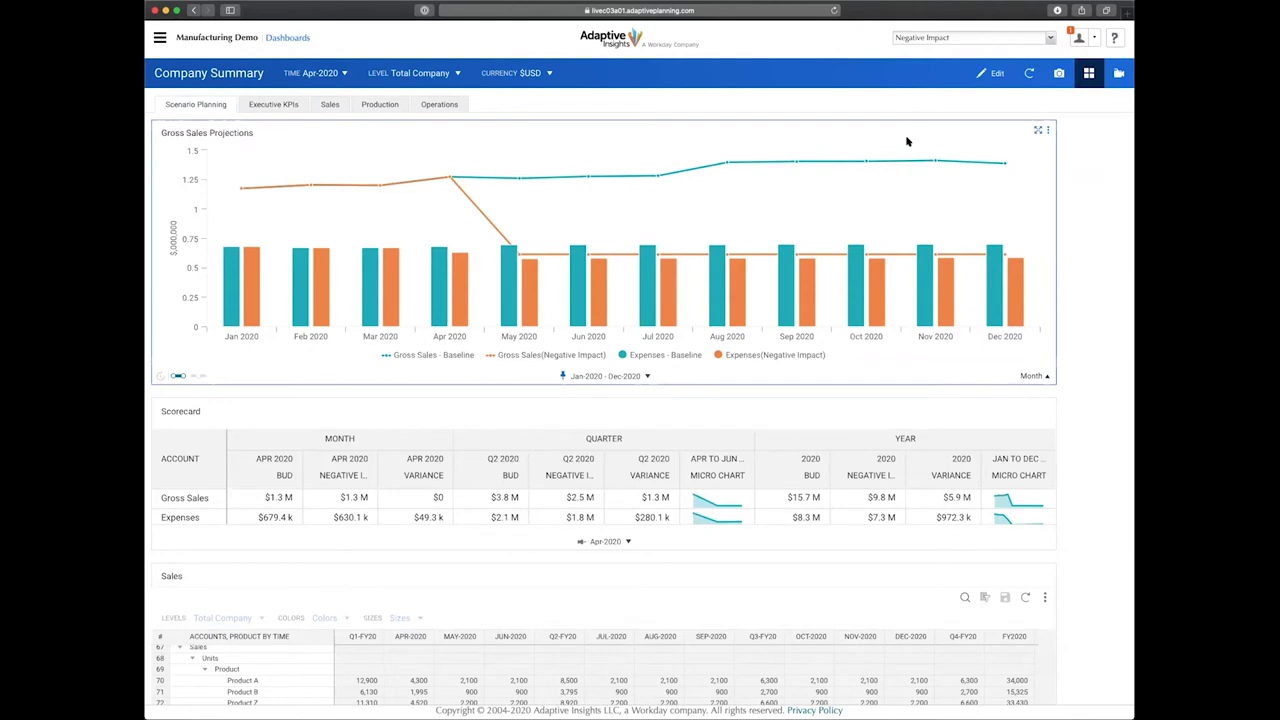
- Show the drill-down options for the June 2020 baseline expenses bar in Gross Sales Projections, and dismiss them
{"action": "mouse_move", "coordinate": [849, 159]}
{"action": "mouse_move", "coordinate": [577, 275]}
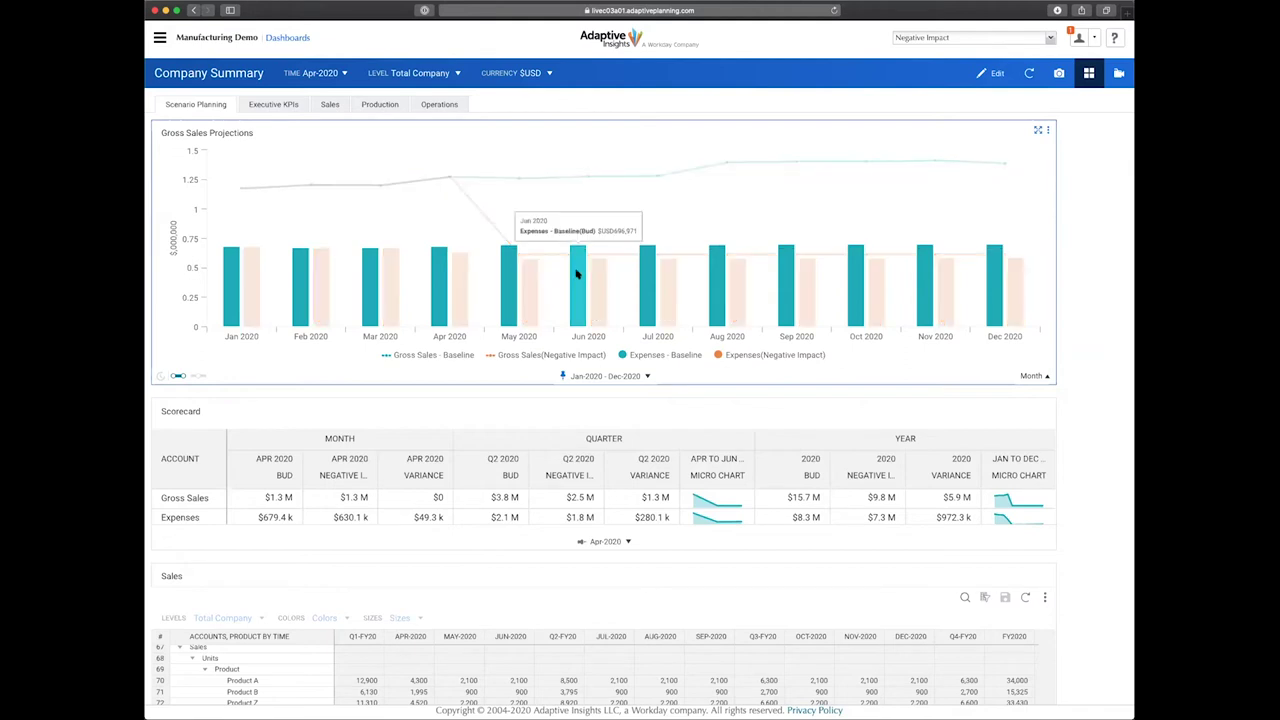
{"action": "left_click", "coordinate": [577, 275]}
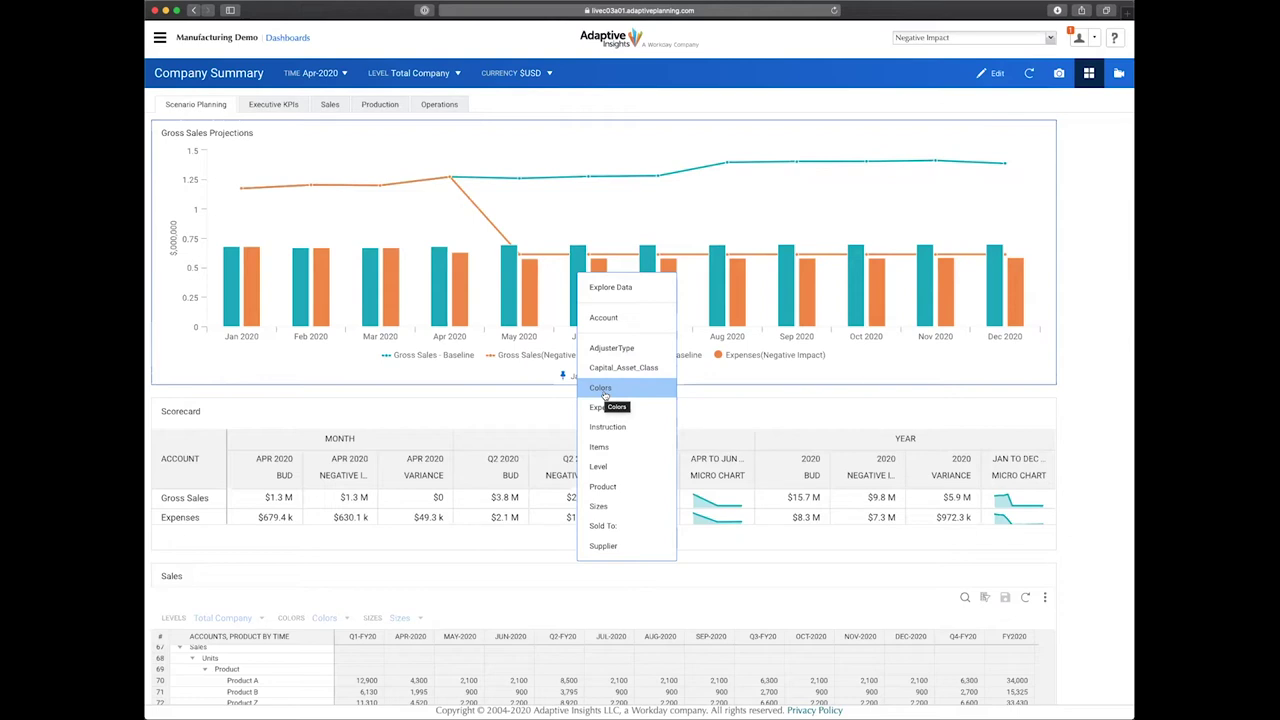
{"action": "left_click", "coordinate": [1074, 207]}
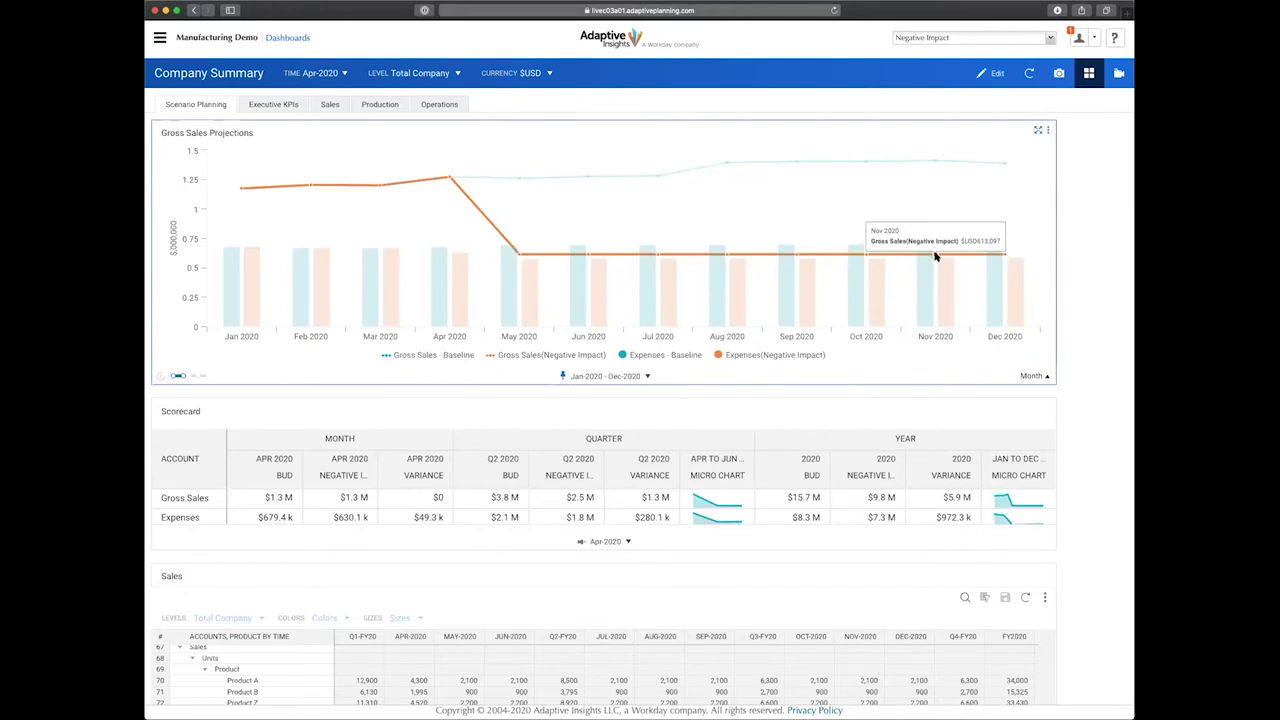
- Set the dashboard's time period to Aug-2020 and compare the budget and Negative Impact figures in the Scorecard
{"action": "scroll", "coordinate": [551, 360], "scroll_direction": "down", "scroll_amount": 3}
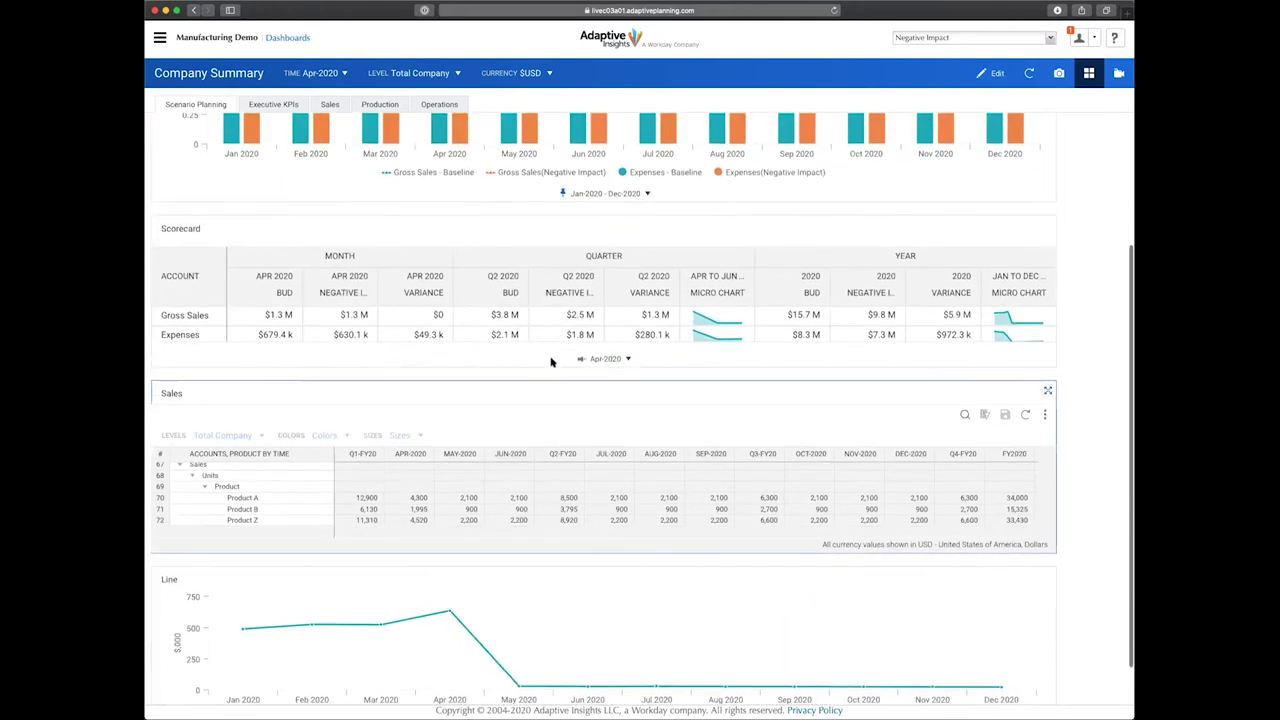
{"action": "scroll", "coordinate": [486, 298], "scroll_direction": "up", "scroll_amount": 1}
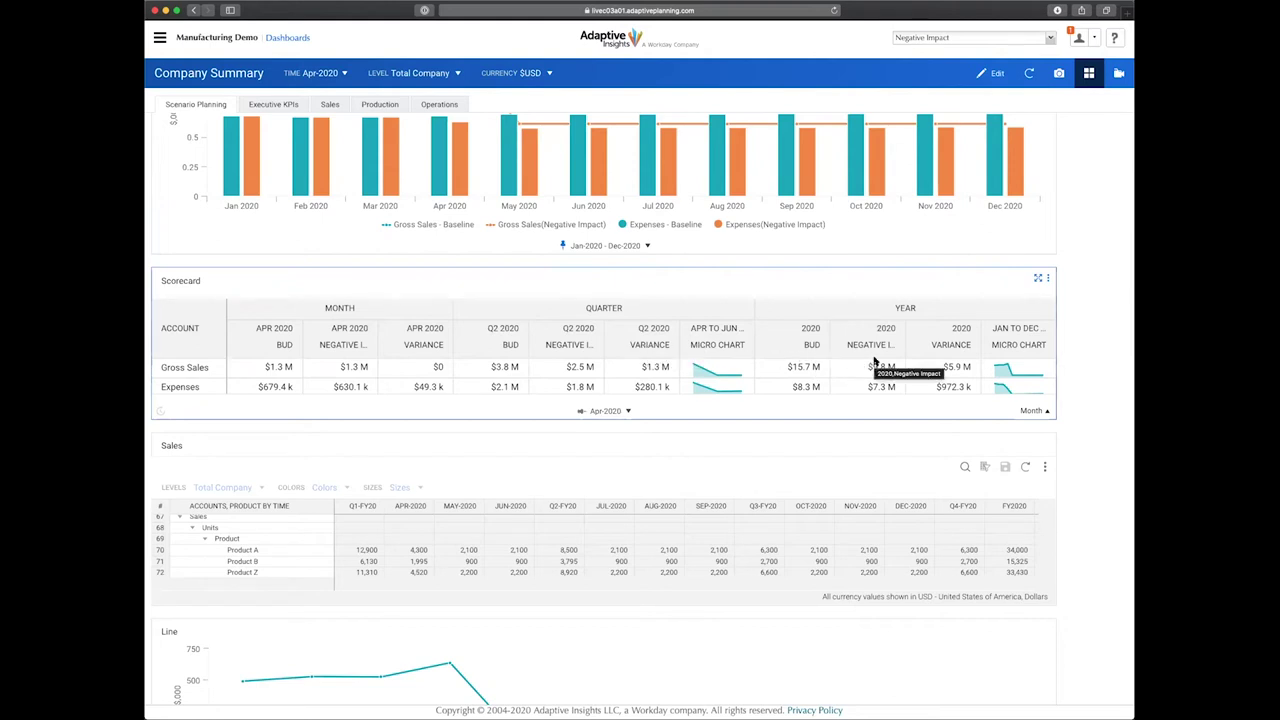
{"action": "left_click", "coordinate": [313, 73]}
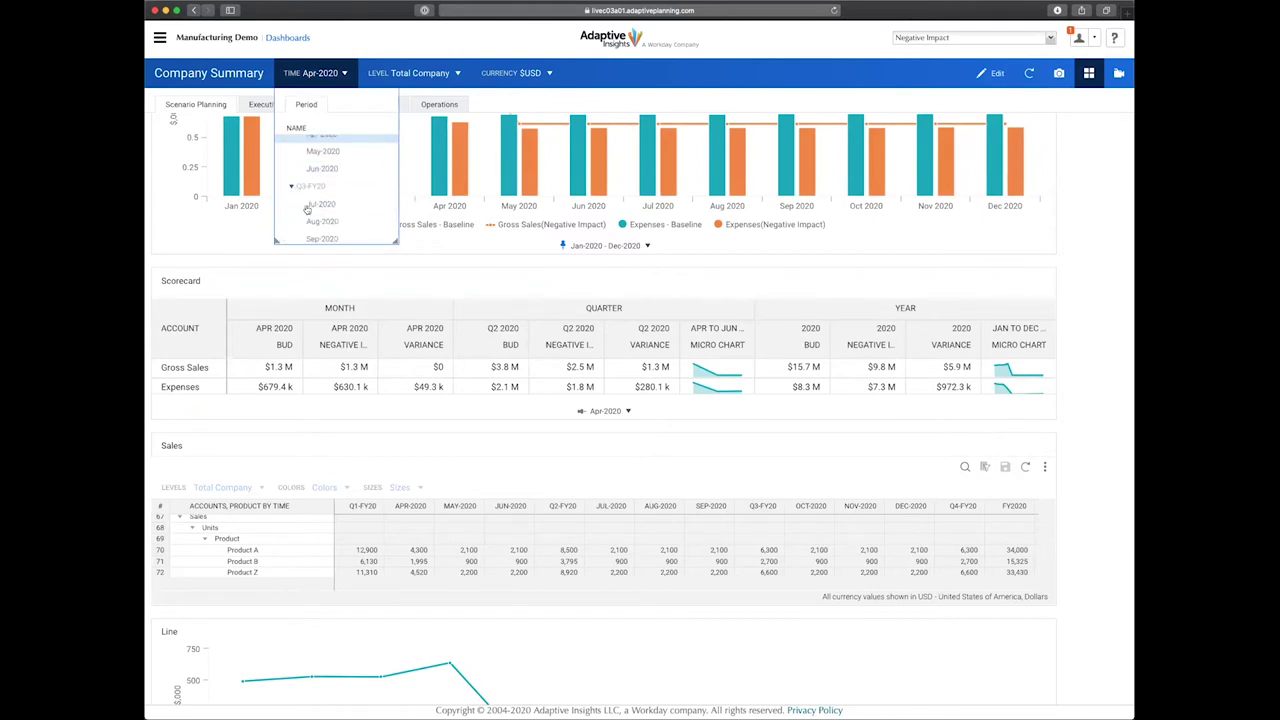
{"action": "scroll", "coordinate": [316, 218], "scroll_direction": "down", "scroll_amount": 2}
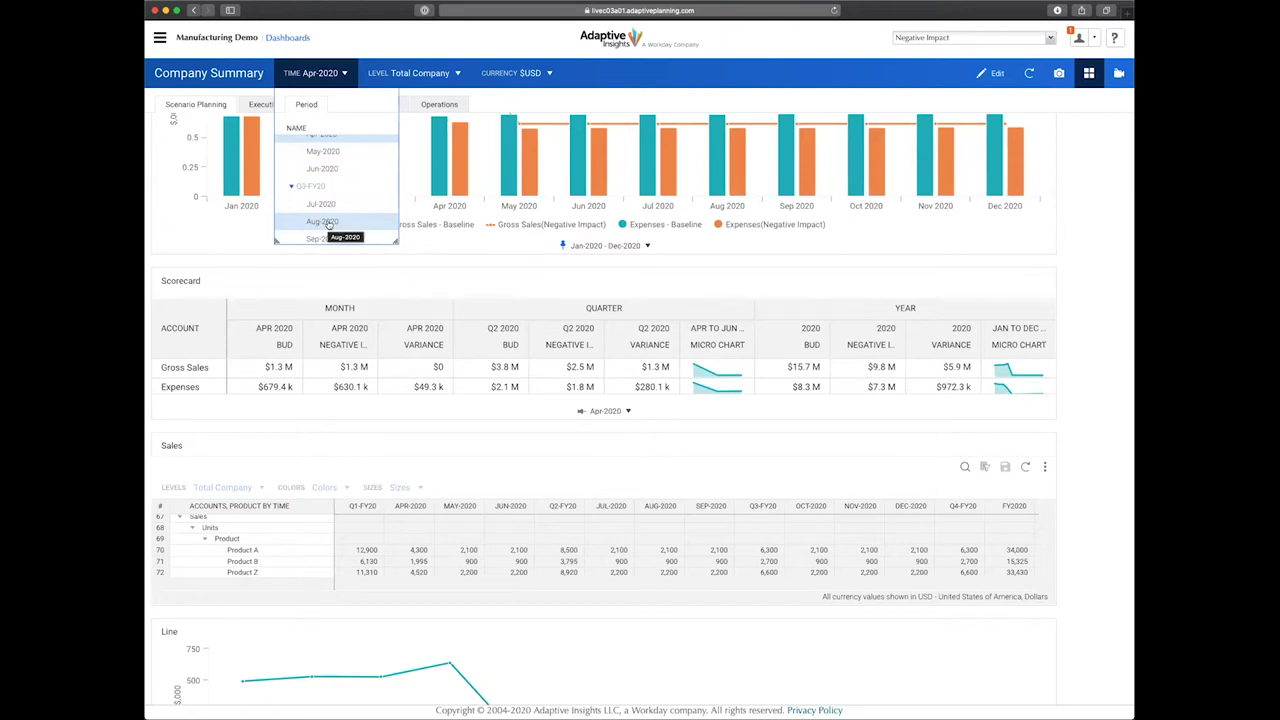
{"action": "left_click", "coordinate": [328, 222]}
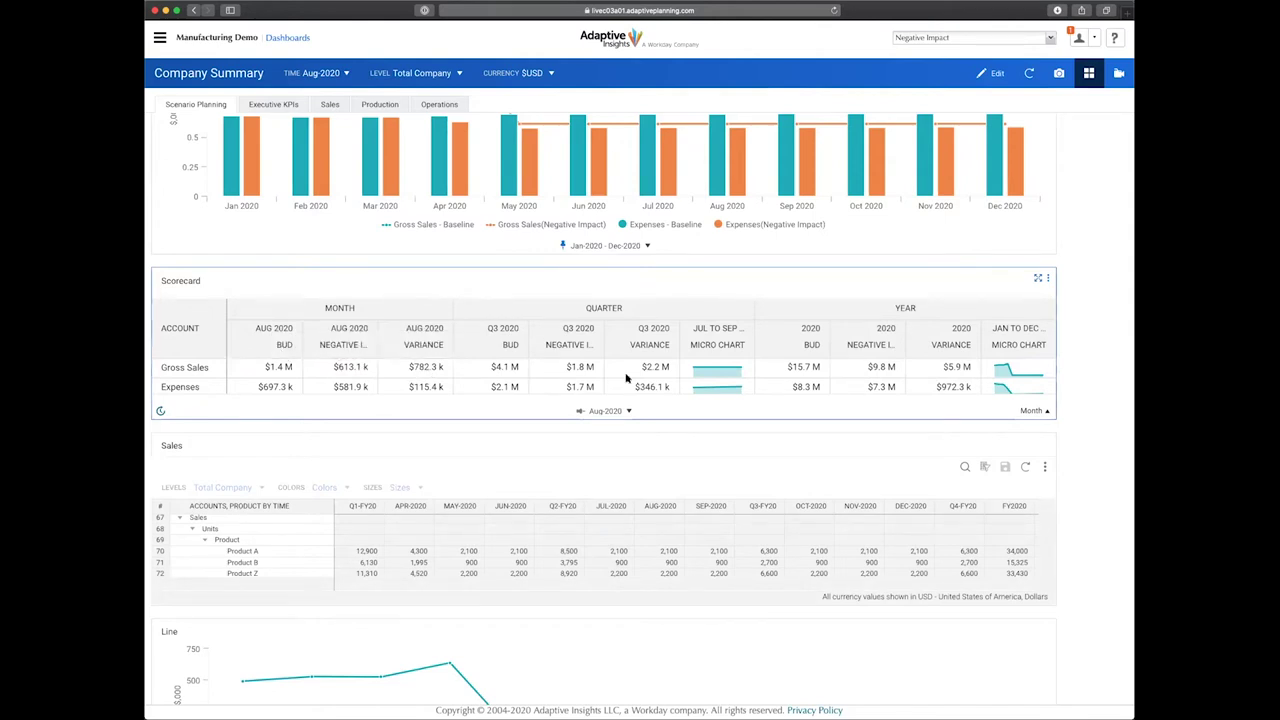
{"action": "mouse_move", "coordinate": [590, 366]}
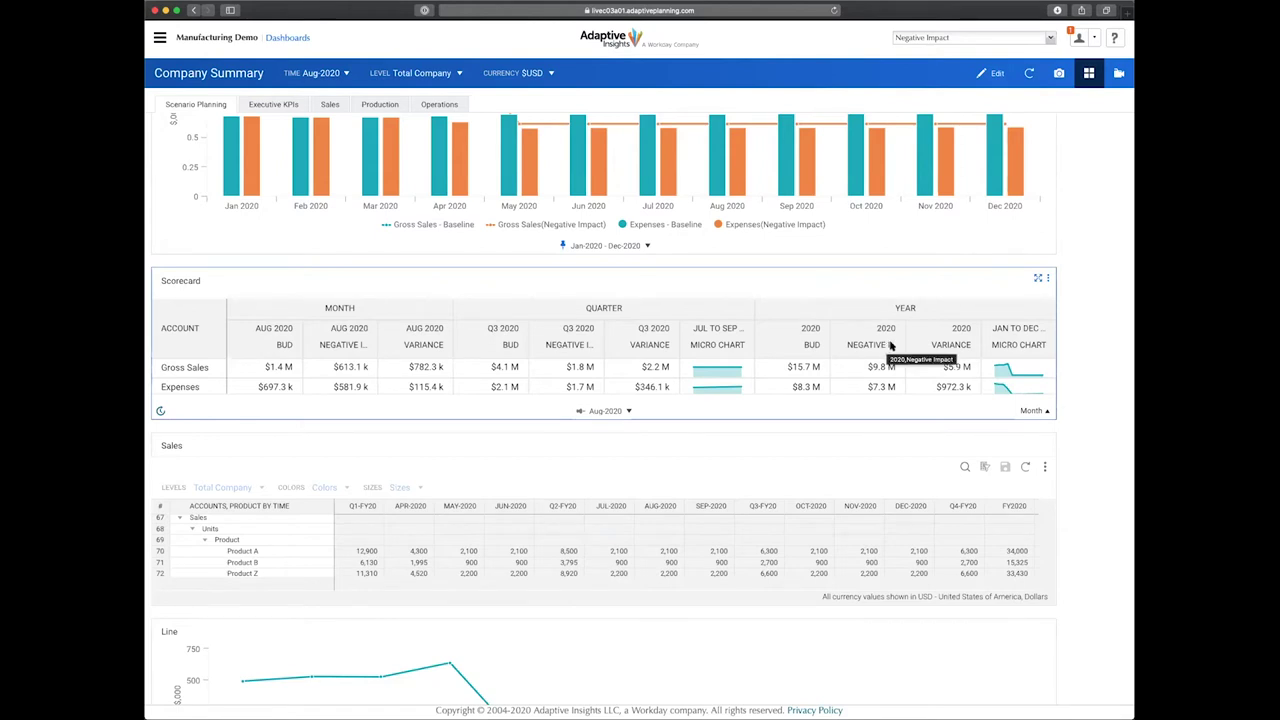
{"action": "scroll", "coordinate": [866, 345], "scroll_direction": "up", "scroll_amount": 3}
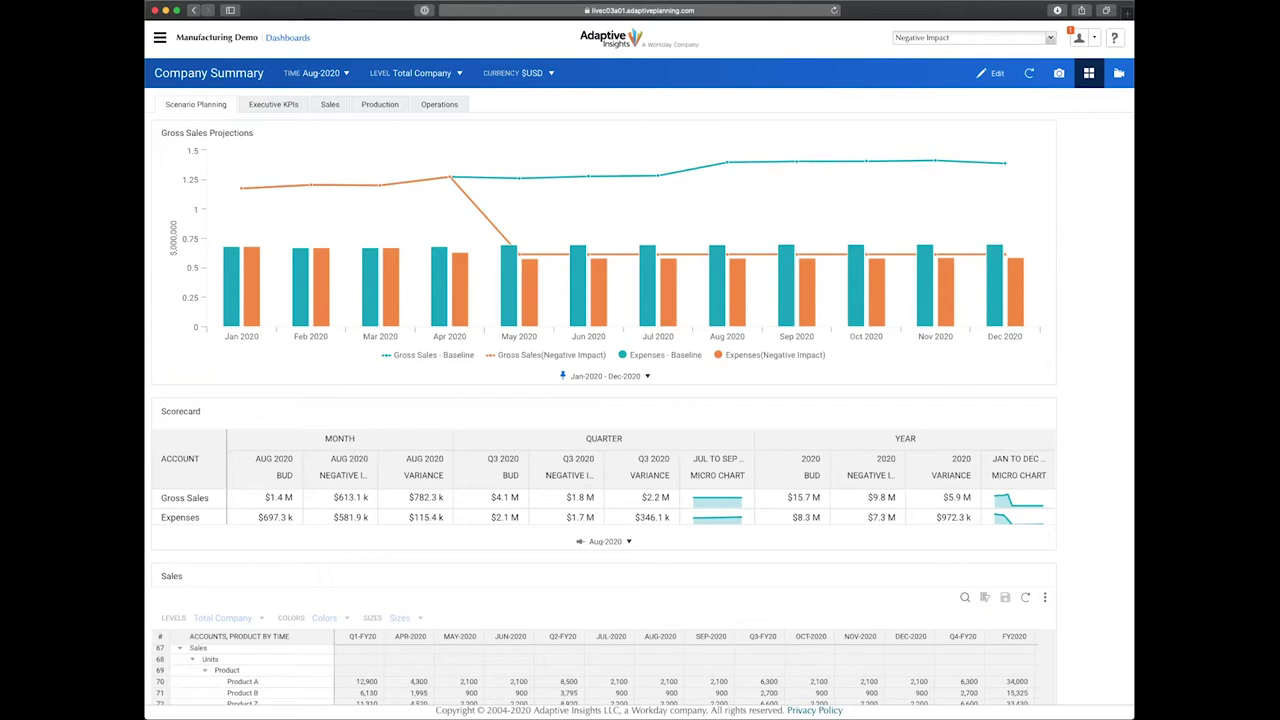
- Review the shared reports Scenario Variances and Scenario w/ Variance
{"action": "left_click", "coordinate": [160, 38]}
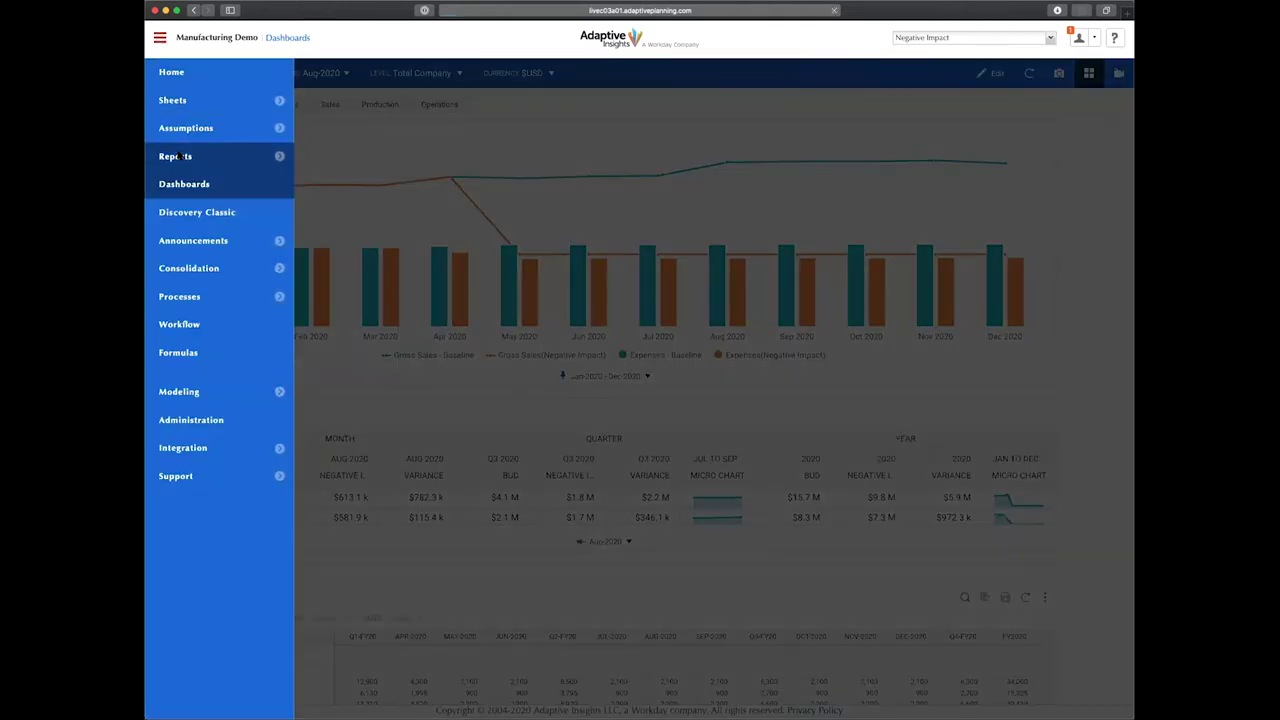
{"action": "left_click", "coordinate": [178, 155]}
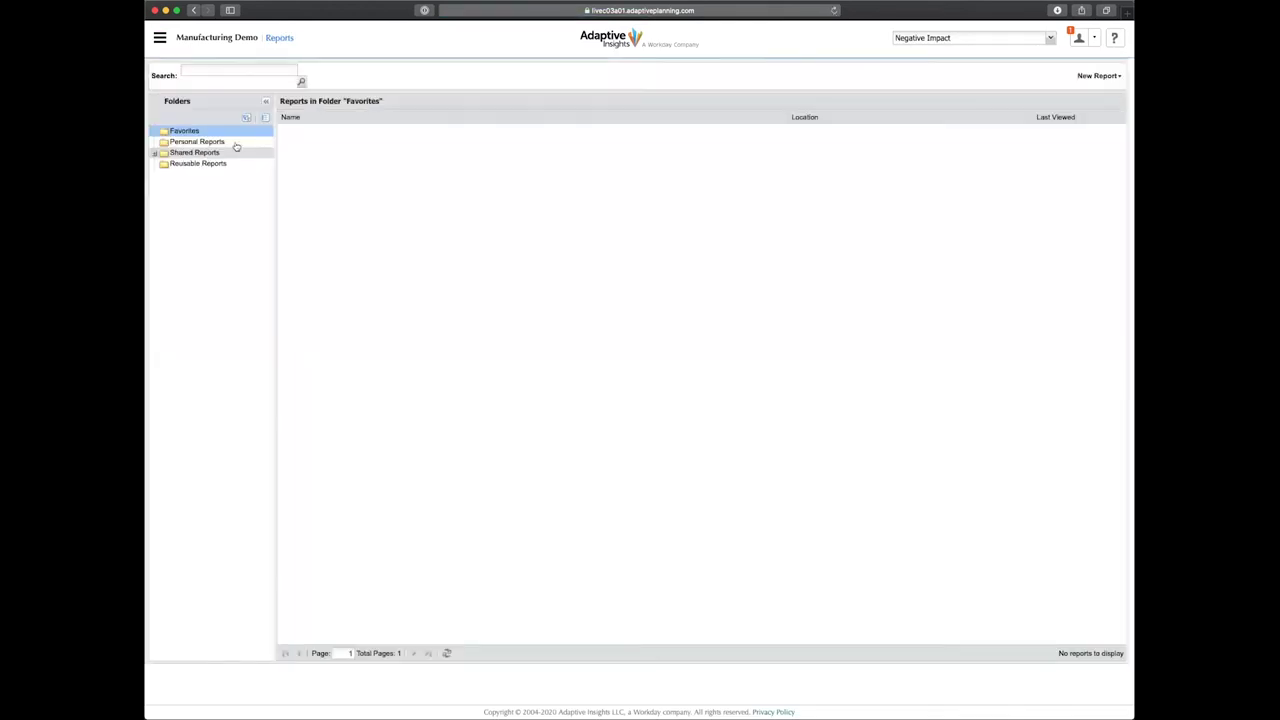
{"action": "left_click", "coordinate": [196, 153]}
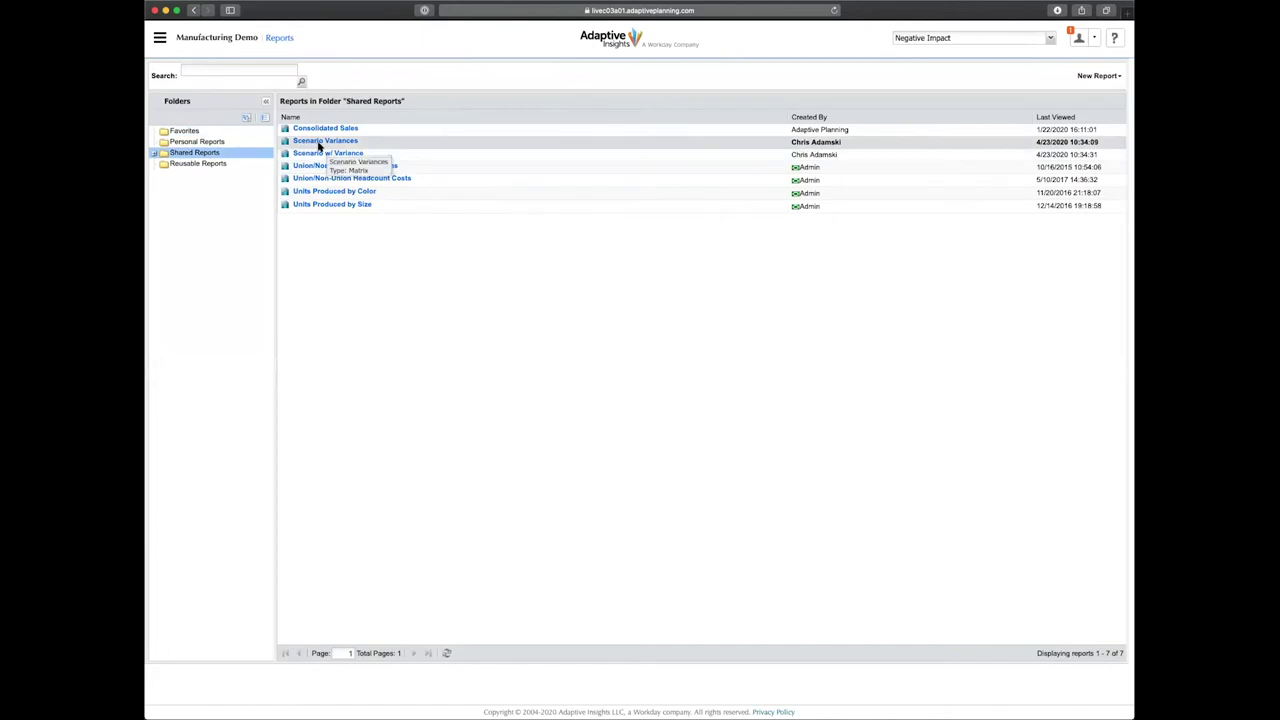
{"action": "left_click", "coordinate": [336, 143]}
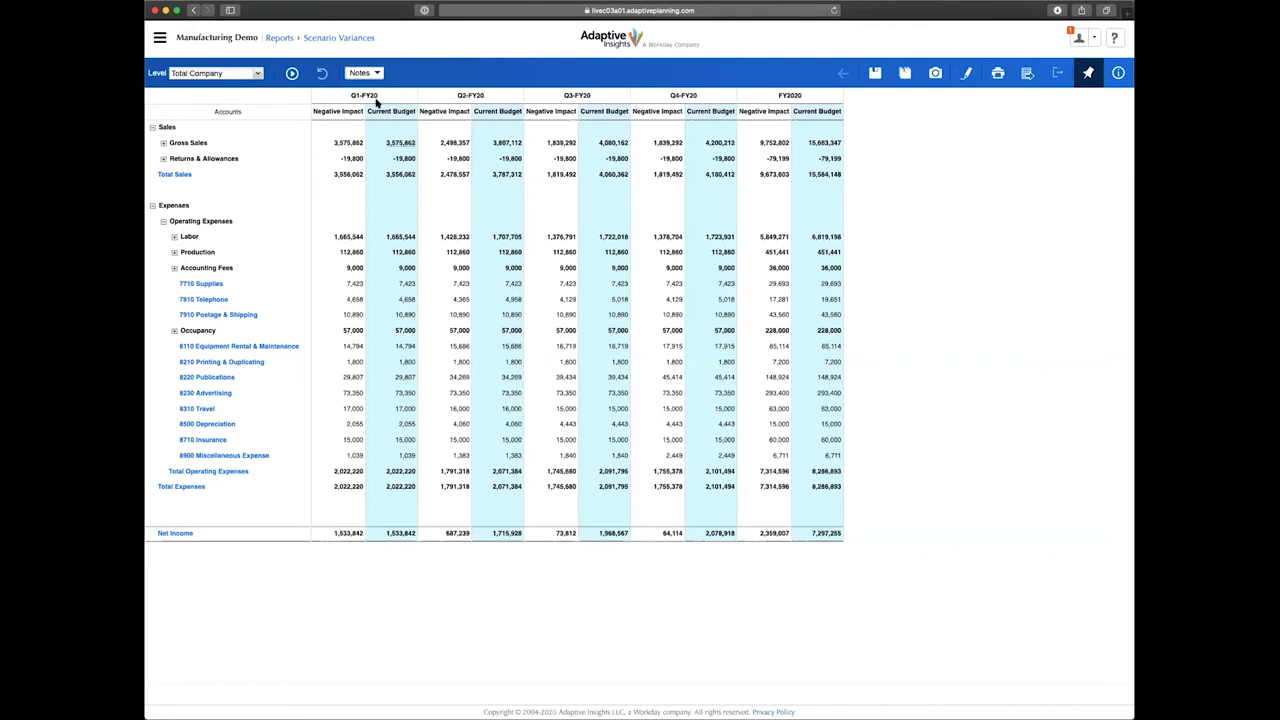
{"action": "left_click", "coordinate": [281, 38]}
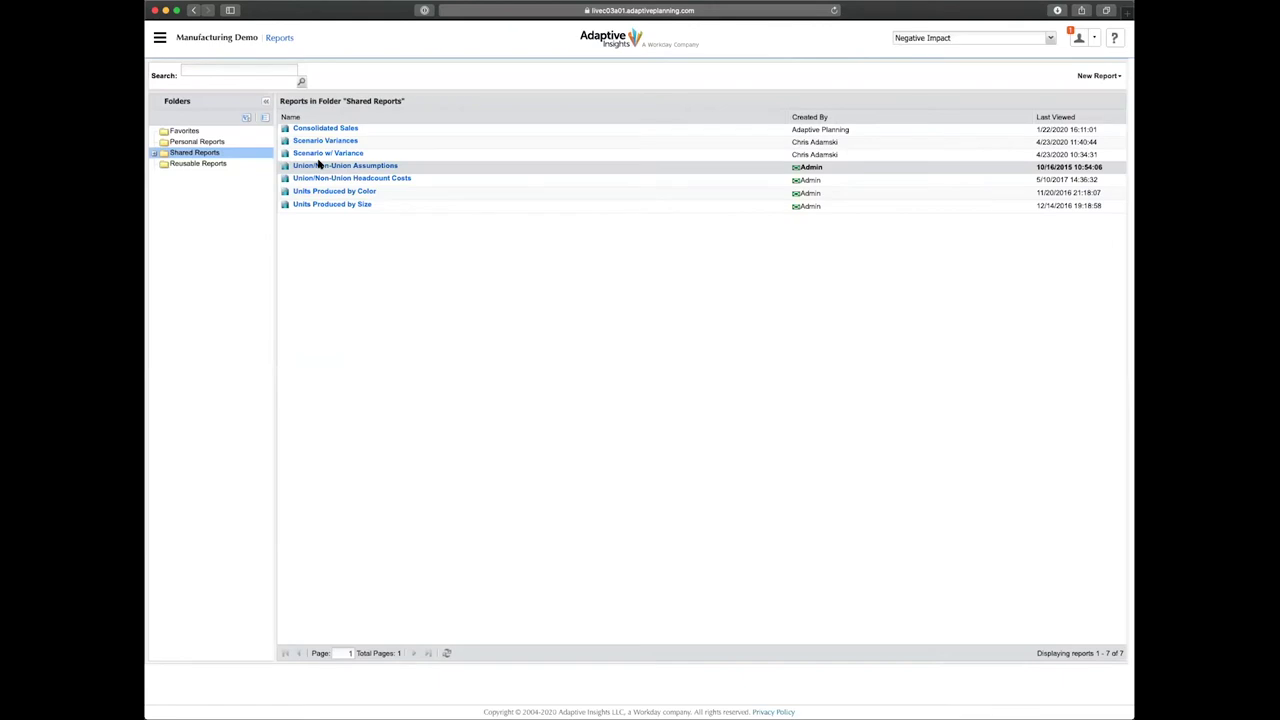
{"action": "left_click", "coordinate": [320, 154]}
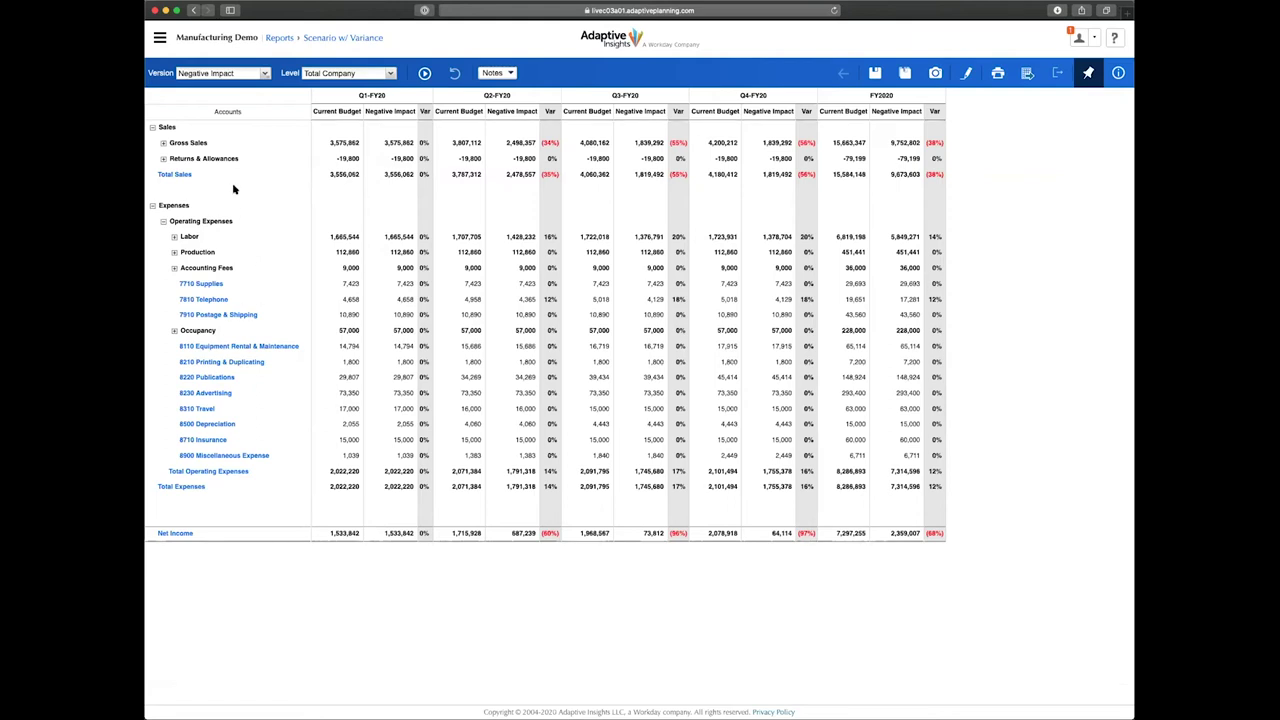
- Reject the Sales level's submission in the workflow for the complete level tree
{"action": "left_click", "coordinate": [160, 37]}
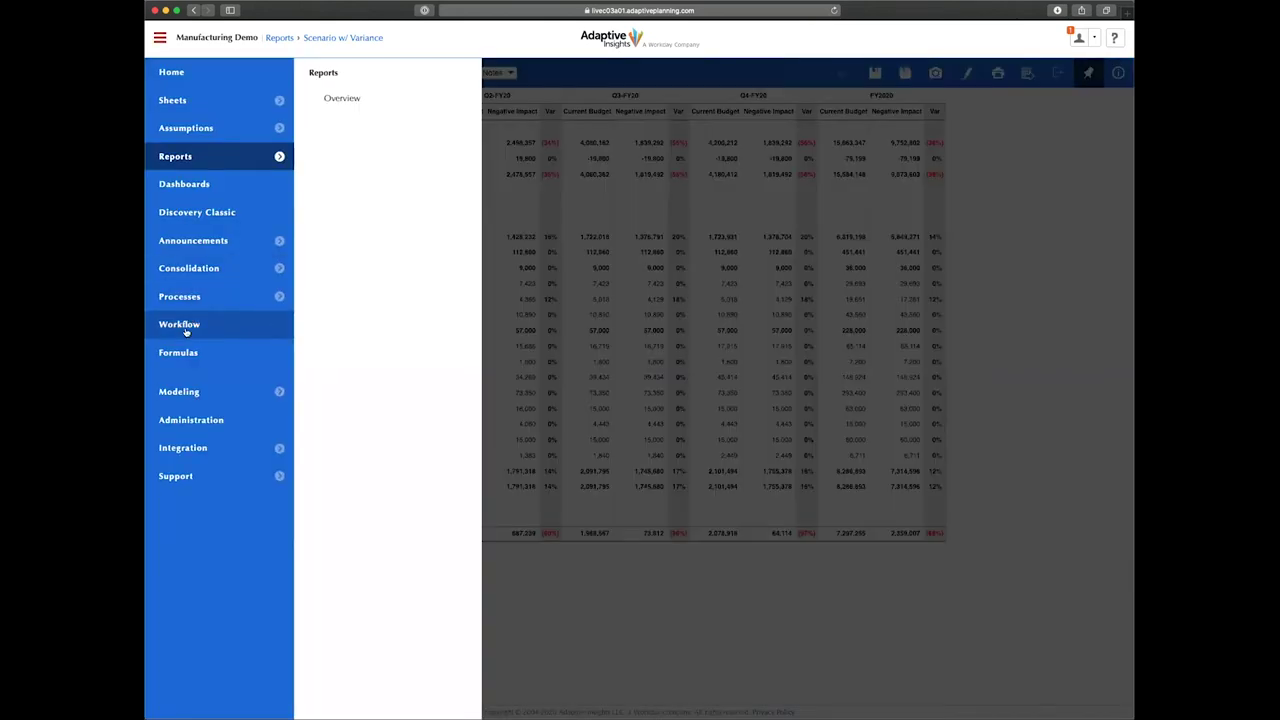
{"action": "left_click", "coordinate": [185, 330]}
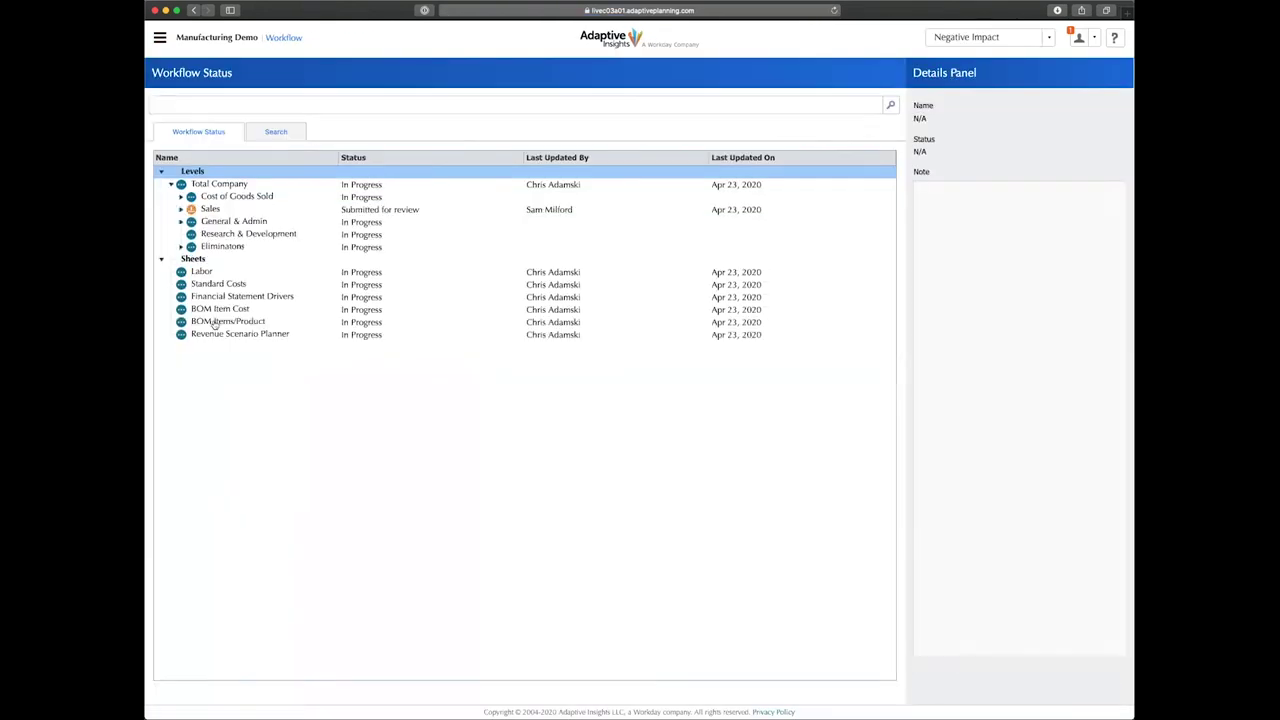
{"action": "left_click", "coordinate": [205, 211]}
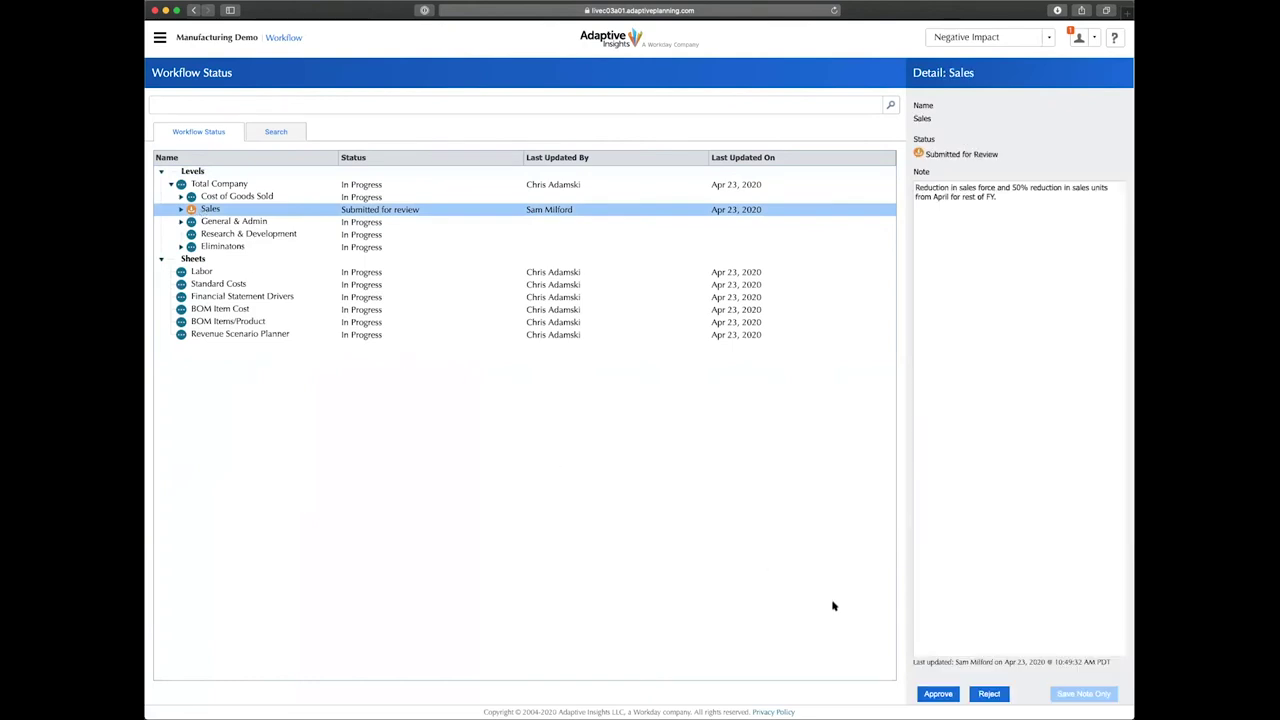
{"action": "left_click", "coordinate": [988, 694]}
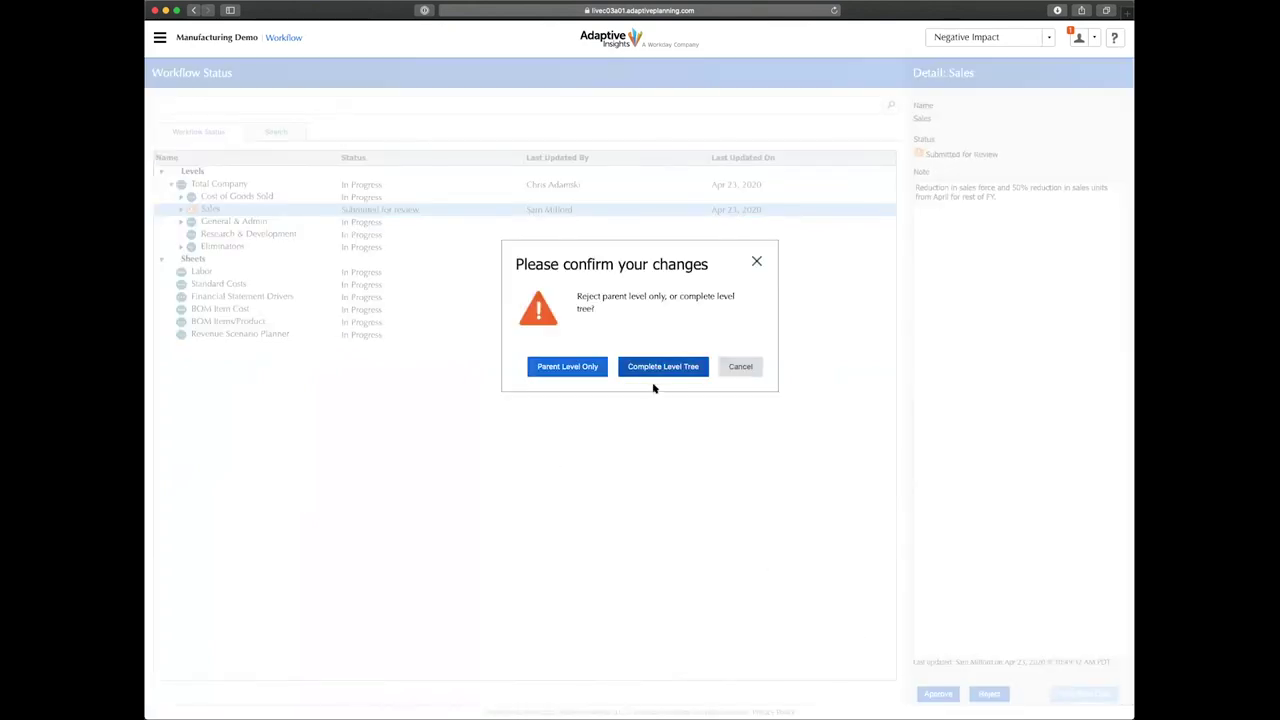
{"action": "left_click", "coordinate": [650, 367]}
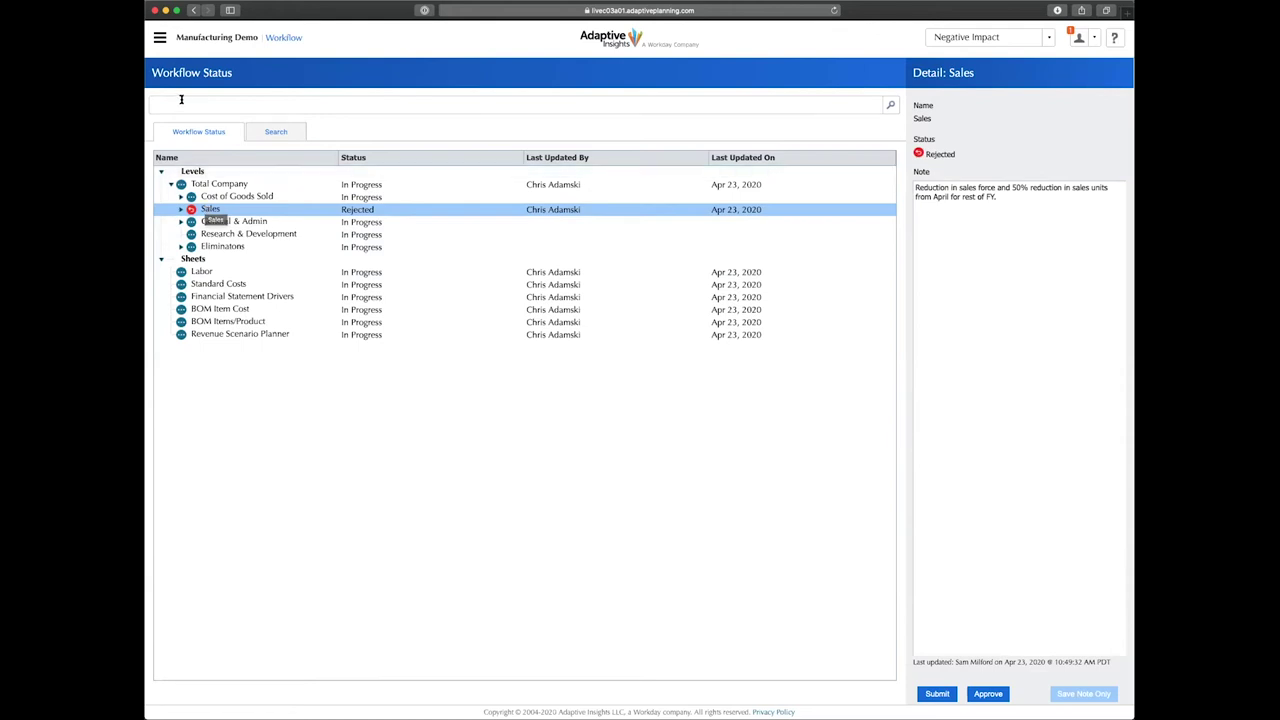
- Open the Company Summary dashboard and set its level to Sales - US
{"action": "left_click", "coordinate": [160, 38]}
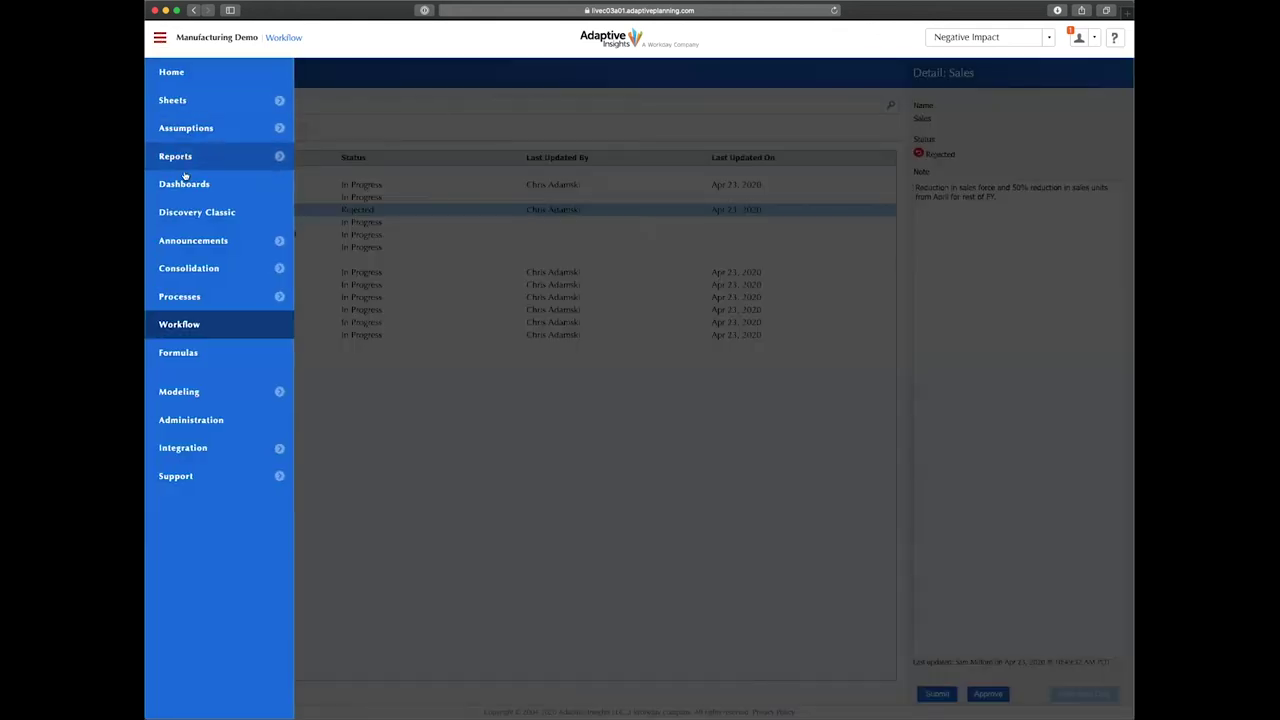
{"action": "left_click", "coordinate": [186, 188]}
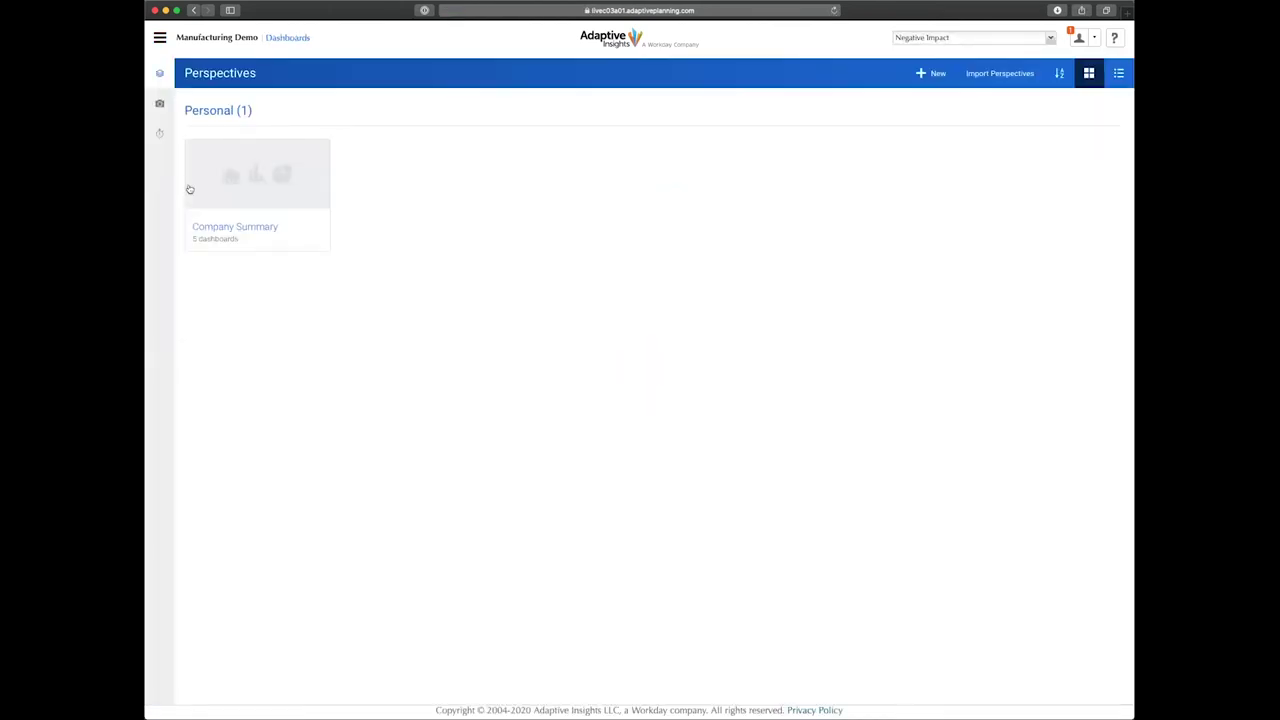
{"action": "left_click", "coordinate": [215, 187]}
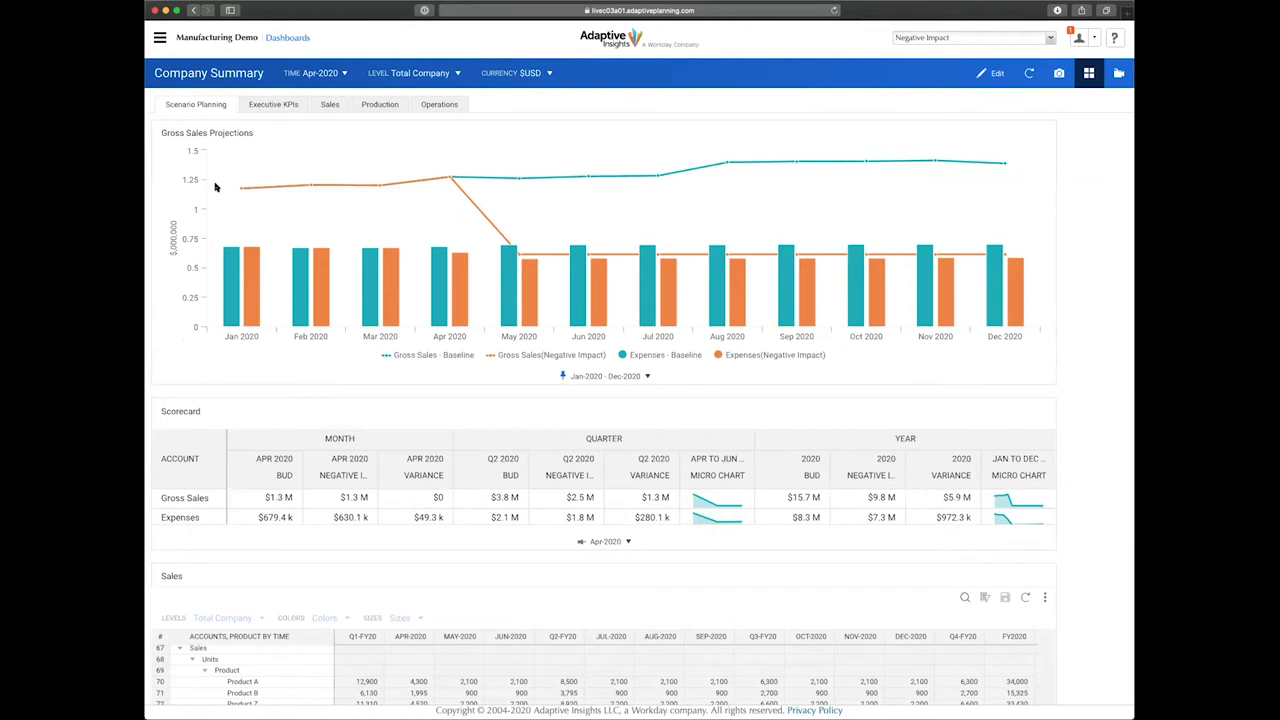
{"action": "scroll", "coordinate": [363, 463], "scroll_direction": "down", "scroll_amount": 5}
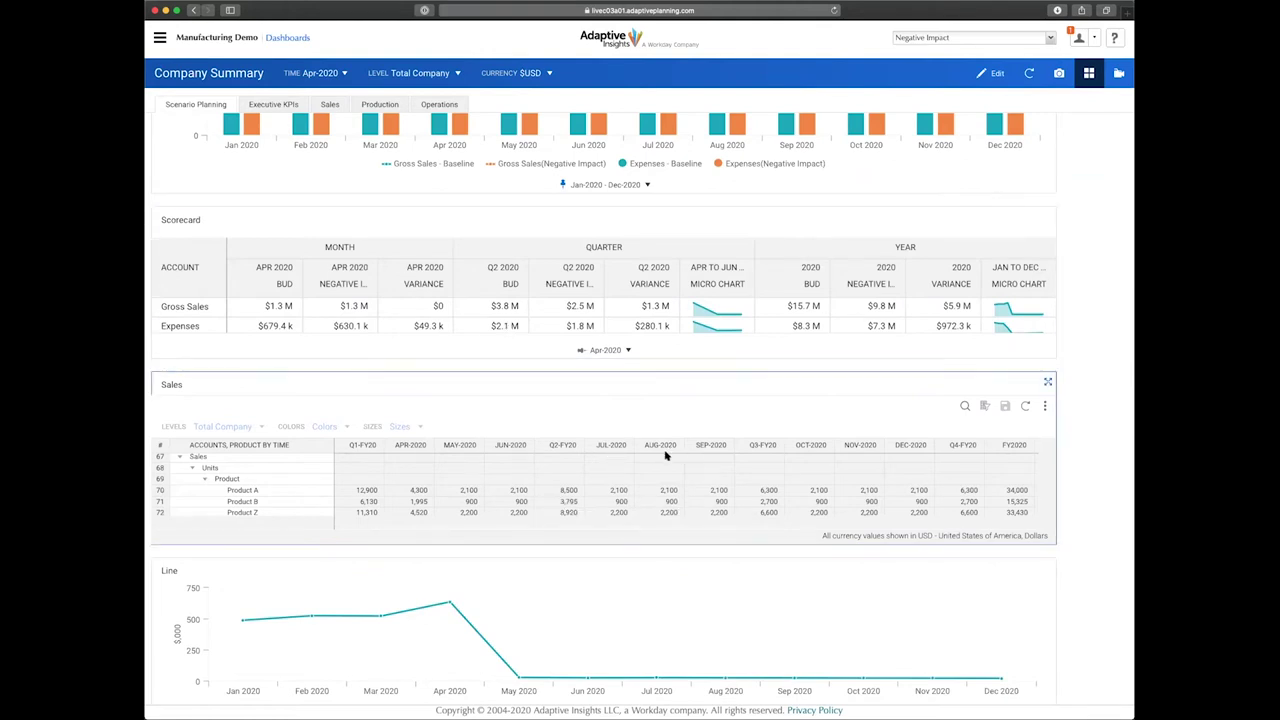
{"action": "left_click", "coordinate": [405, 72]}
{"action": "left_click", "coordinate": [376, 199]}
{"action": "left_click", "coordinate": [406, 217]}
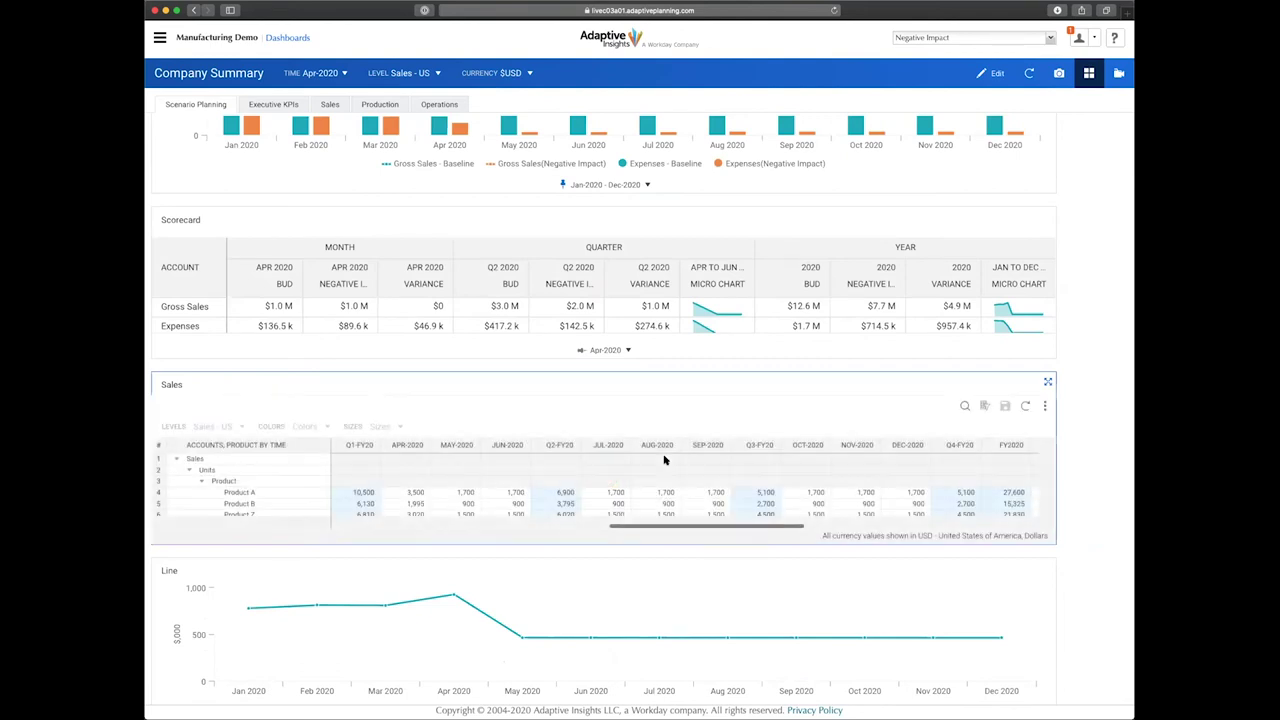
- Set Product A's units for Oct-2020 to 3500 in the dashboard's Sales sheet
{"action": "scroll", "coordinate": [610, 480], "scroll_direction": "down", "scroll_amount": 1}
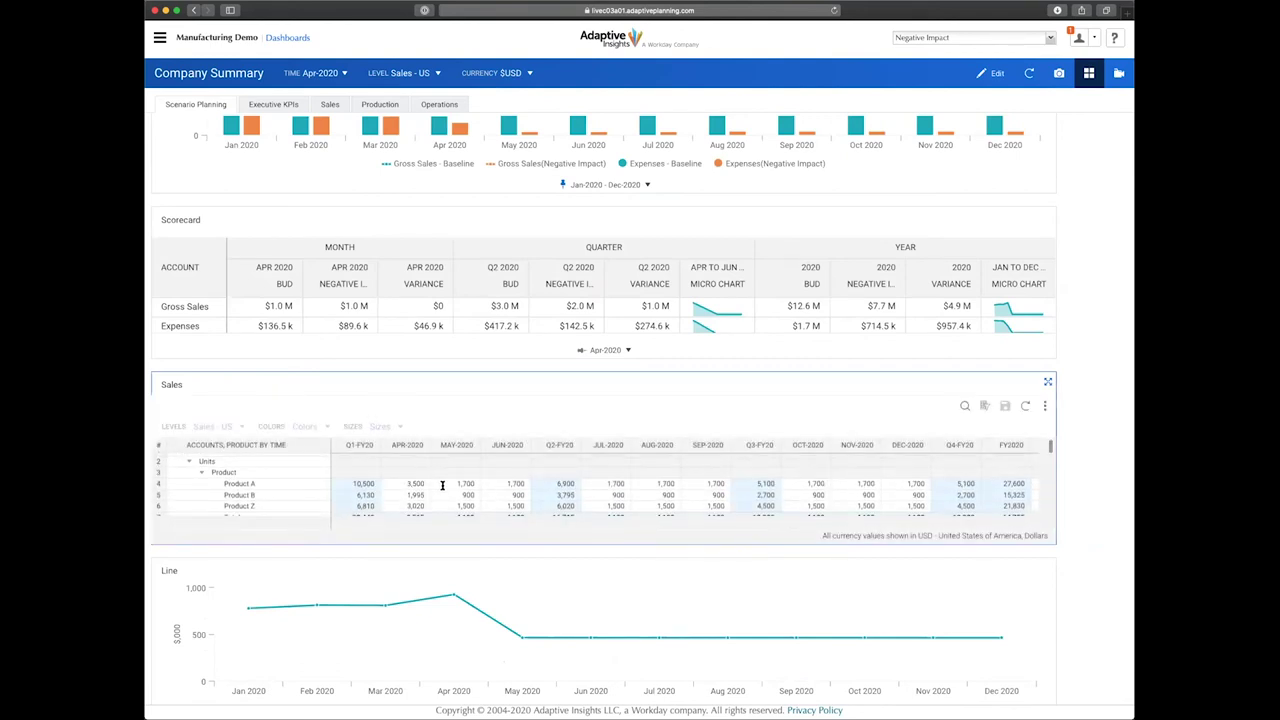
{"action": "left_click", "coordinate": [410, 484]}
{"action": "left_click_drag", "start_coordinate": [726, 483], "coordinate": [856, 481]}
{"action": "scroll", "coordinate": [450, 481], "scroll_direction": "left", "scroll_amount": 3}
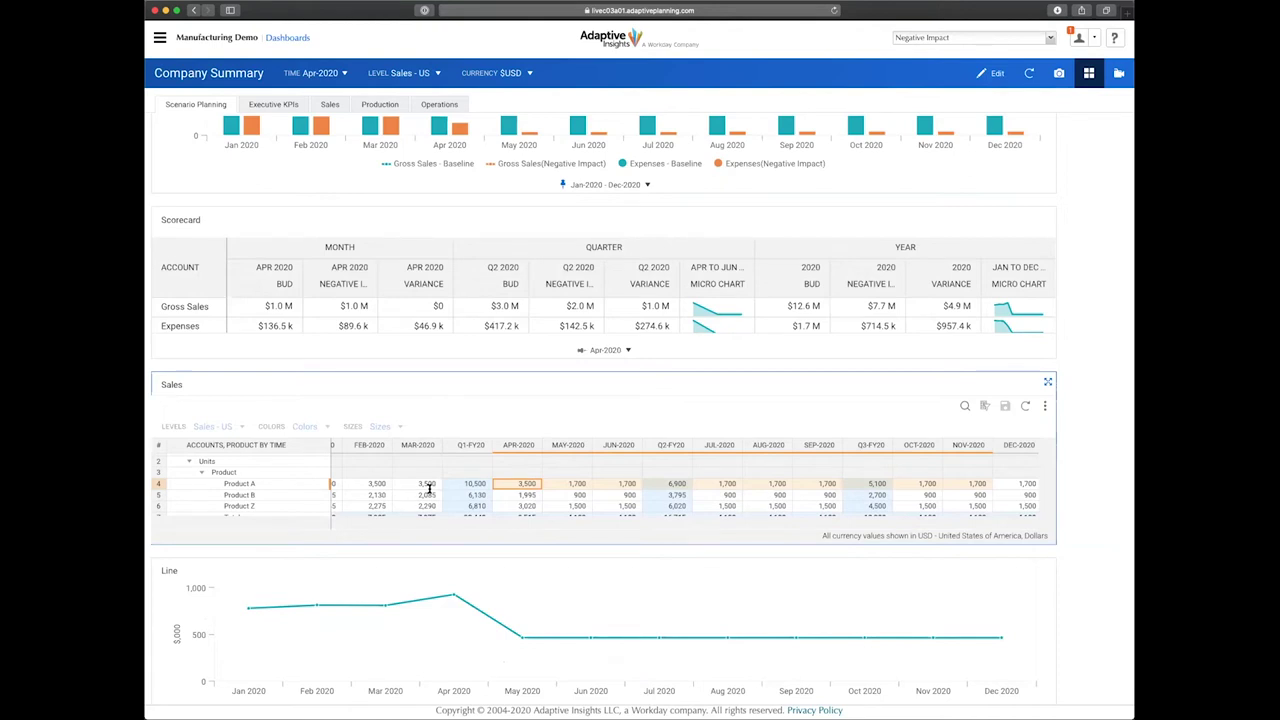
{"action": "scroll", "coordinate": [760, 485], "scroll_direction": "right", "scroll_amount": 3}
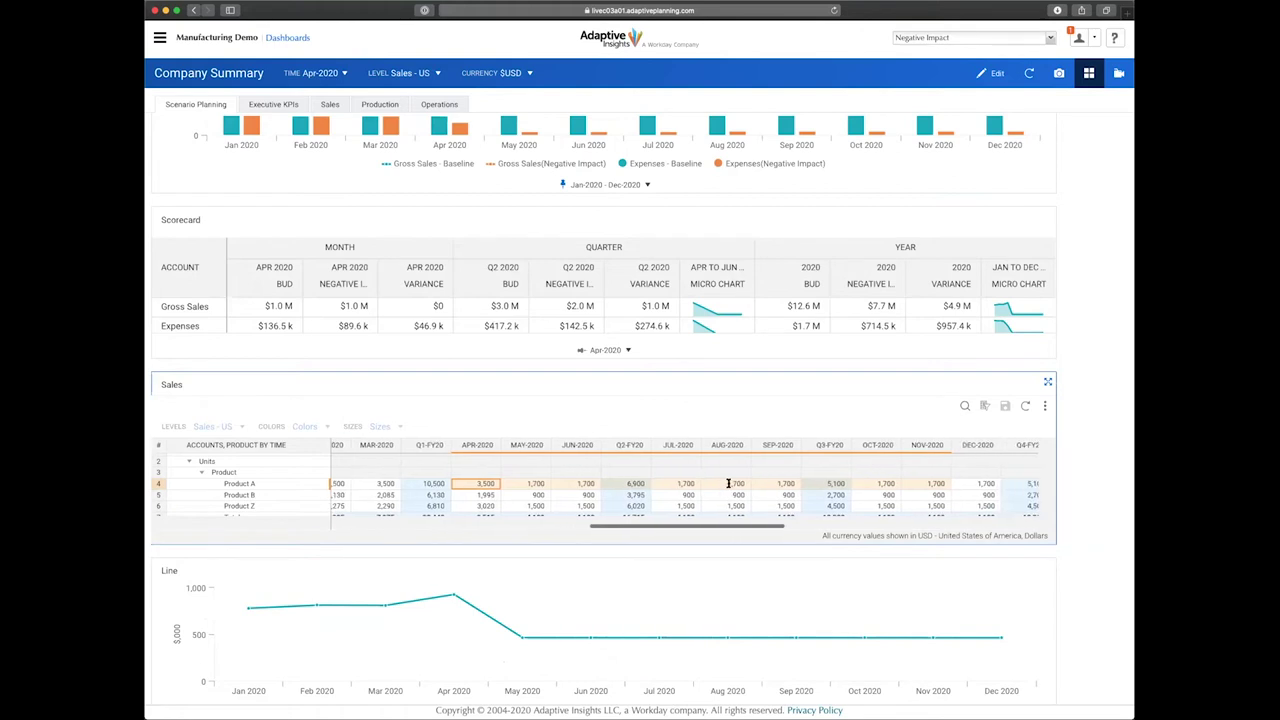
{"action": "left_click", "coordinate": [836, 484]}
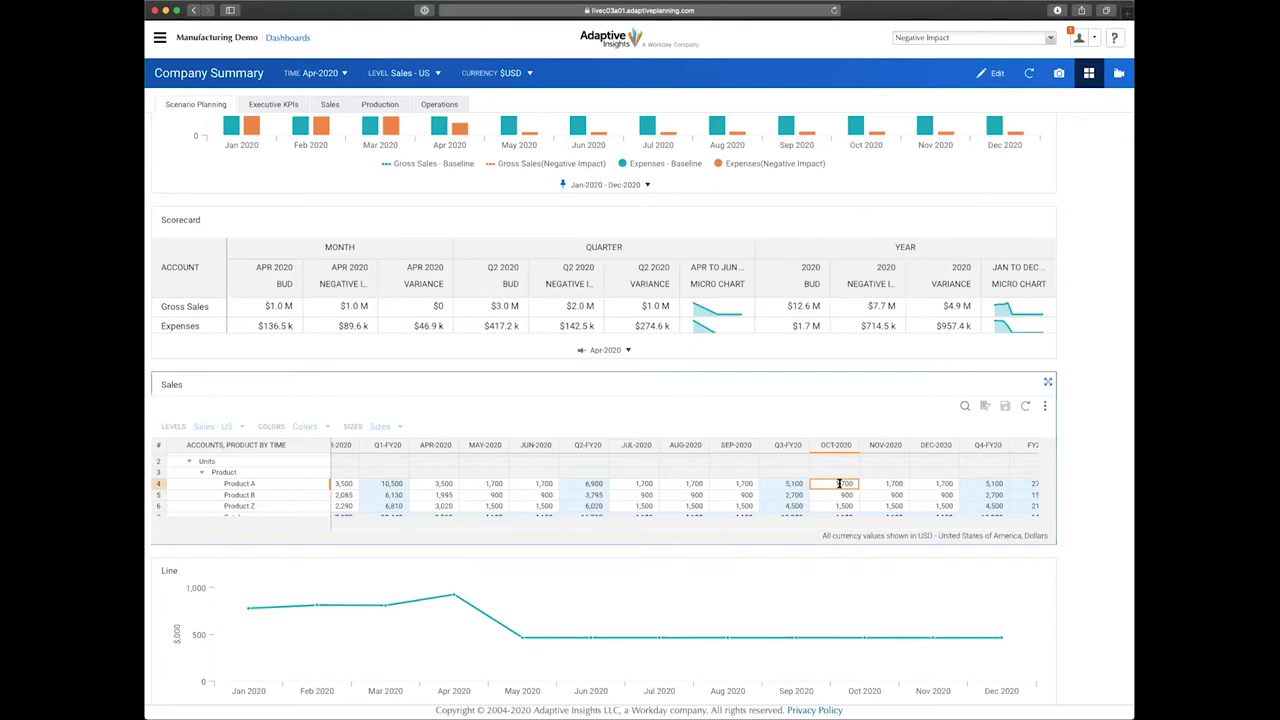
{"action": "type", "text": "3500"}
{"action": "key", "text": "Tab"}
- Copy Product A's Oct-2020 units forward using the advanced option with the range set to Year
{"action": "right_click", "coordinate": [845, 484]}
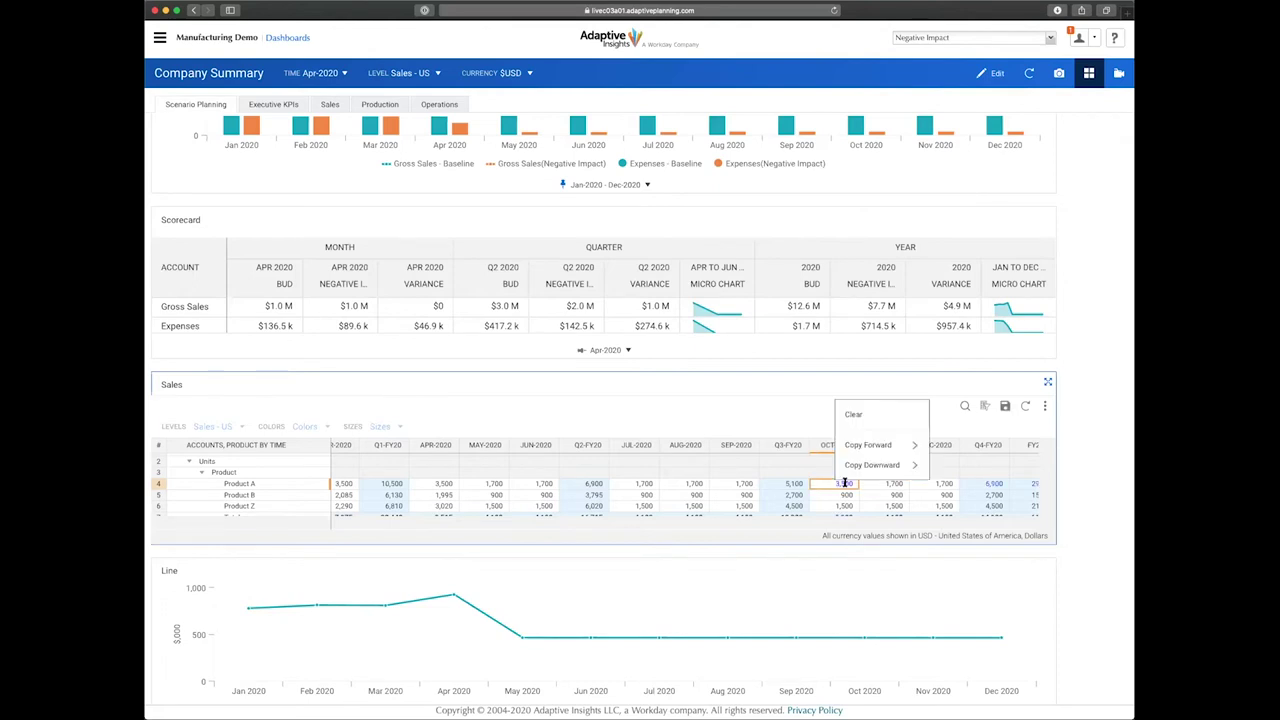
{"action": "mouse_move", "coordinate": [871, 437]}
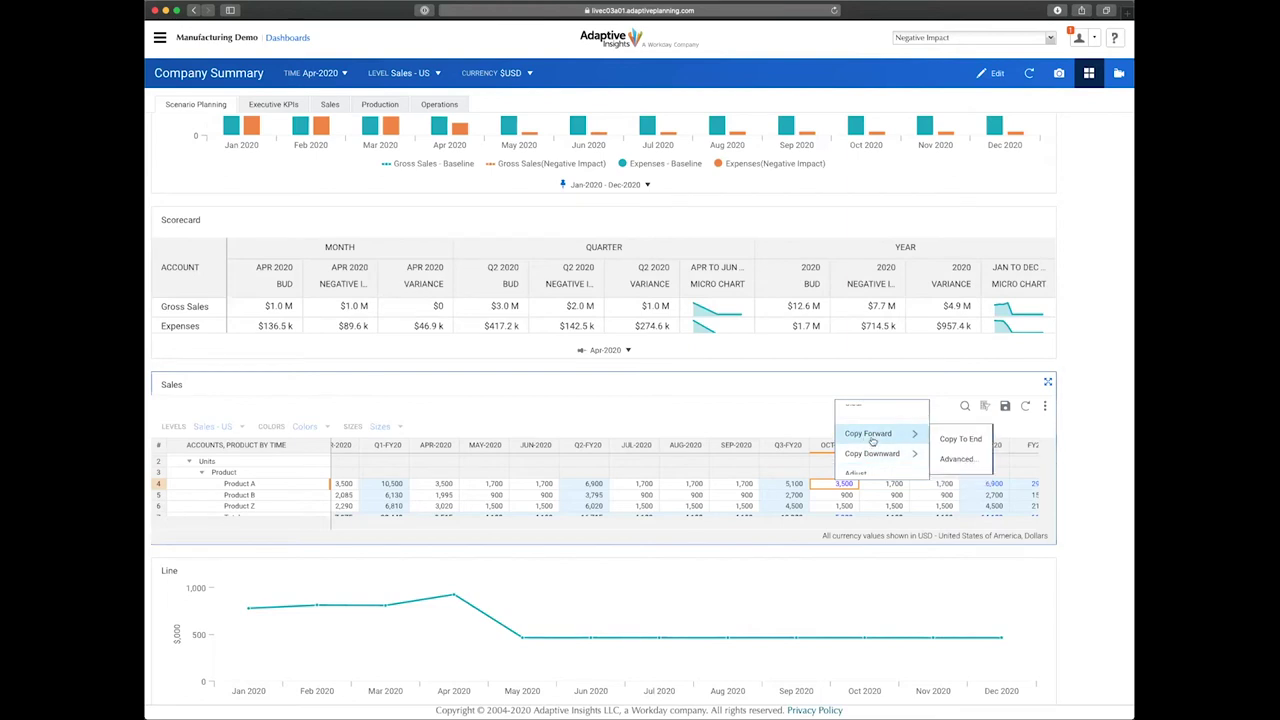
{"action": "left_click", "coordinate": [957, 459]}
{"action": "scroll", "coordinate": [352, 478], "scroll_direction": "down", "scroll_amount": 5}
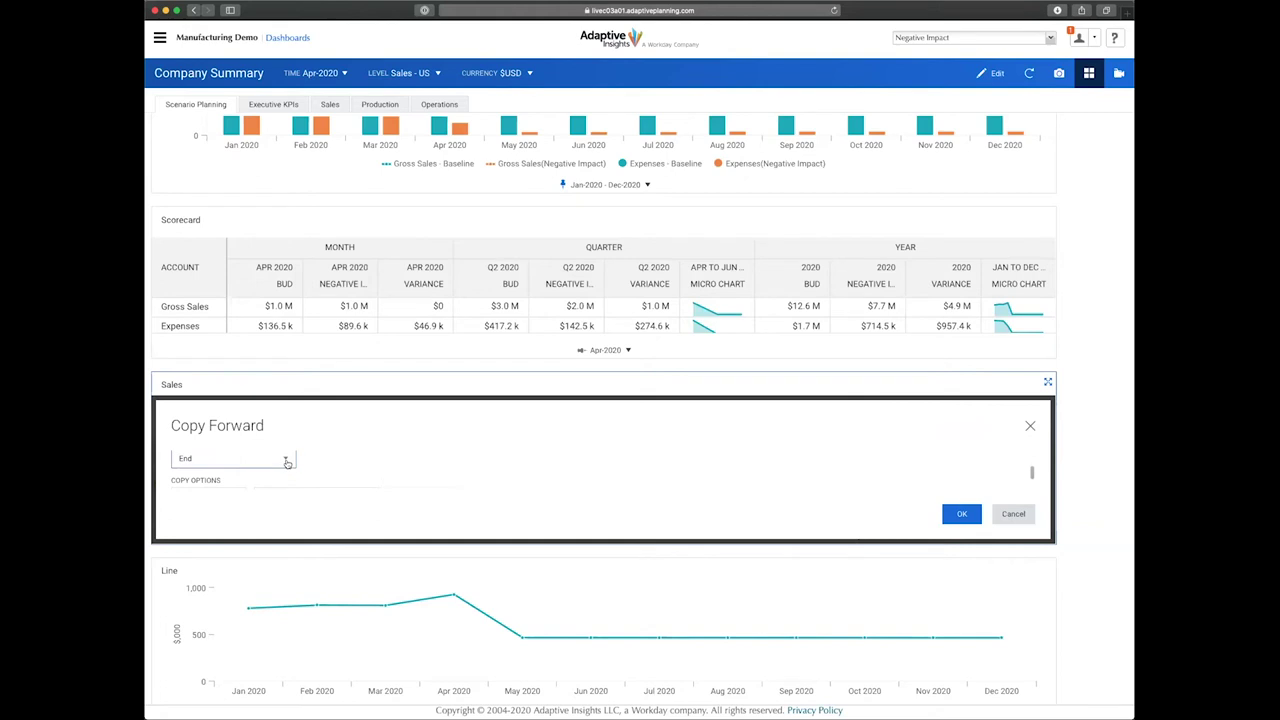
{"action": "left_click", "coordinate": [286, 461]}
{"action": "left_click", "coordinate": [200, 503]}
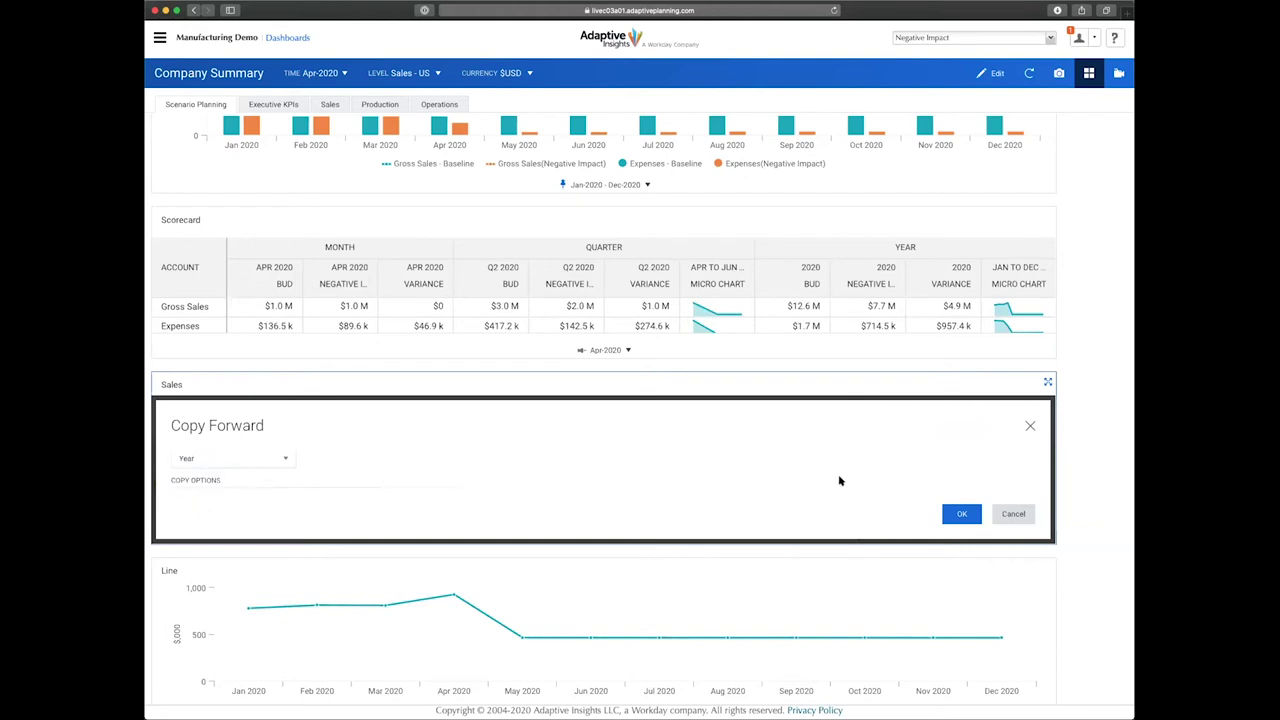
{"action": "left_click", "coordinate": [948, 515]}
{"action": "scroll", "coordinate": [900, 495], "scroll_direction": "right", "scroll_amount": 3}
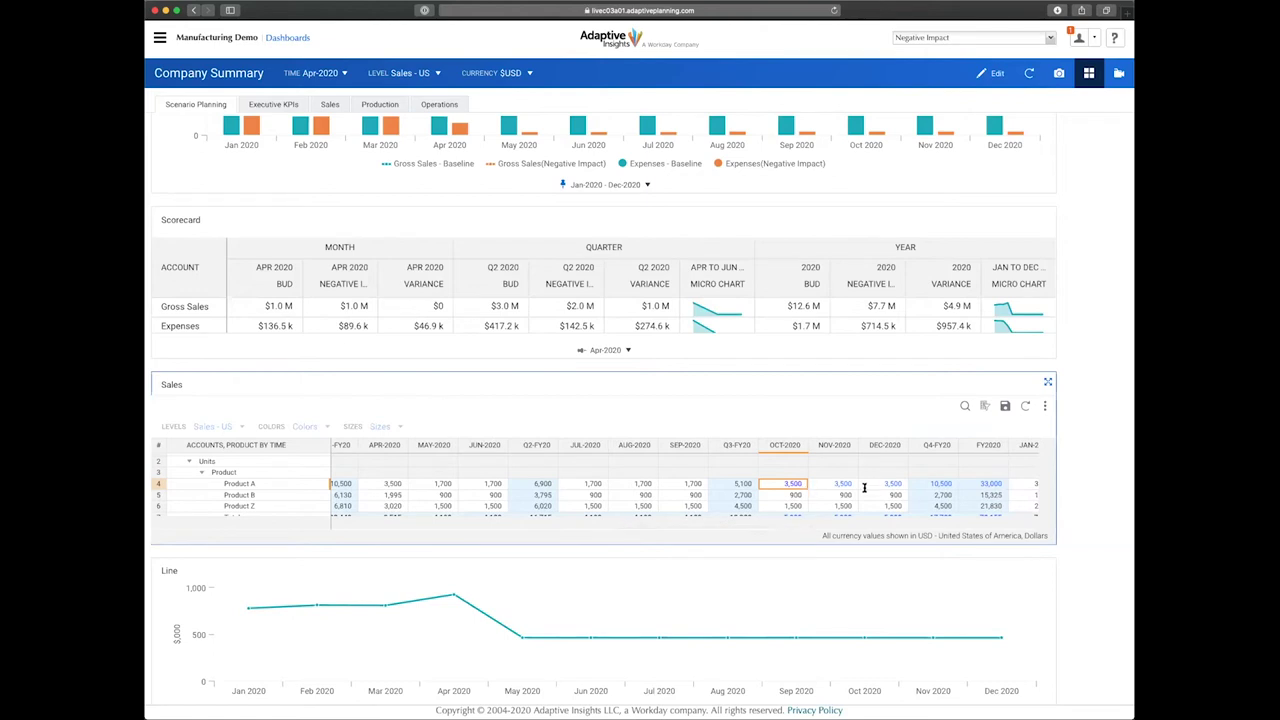
{"action": "scroll", "coordinate": [866, 487], "scroll_direction": "right", "scroll_amount": 3}
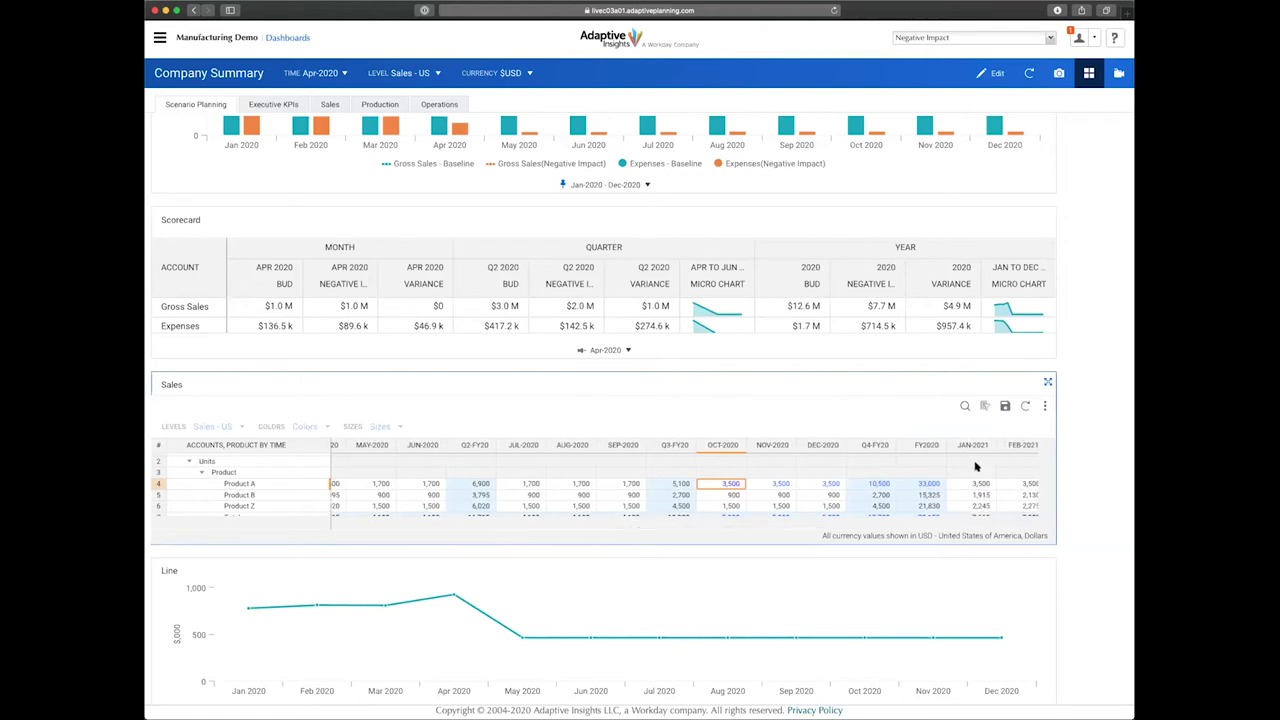
{"action": "scroll", "coordinate": [976, 466], "scroll_direction": "right", "scroll_amount": 3}
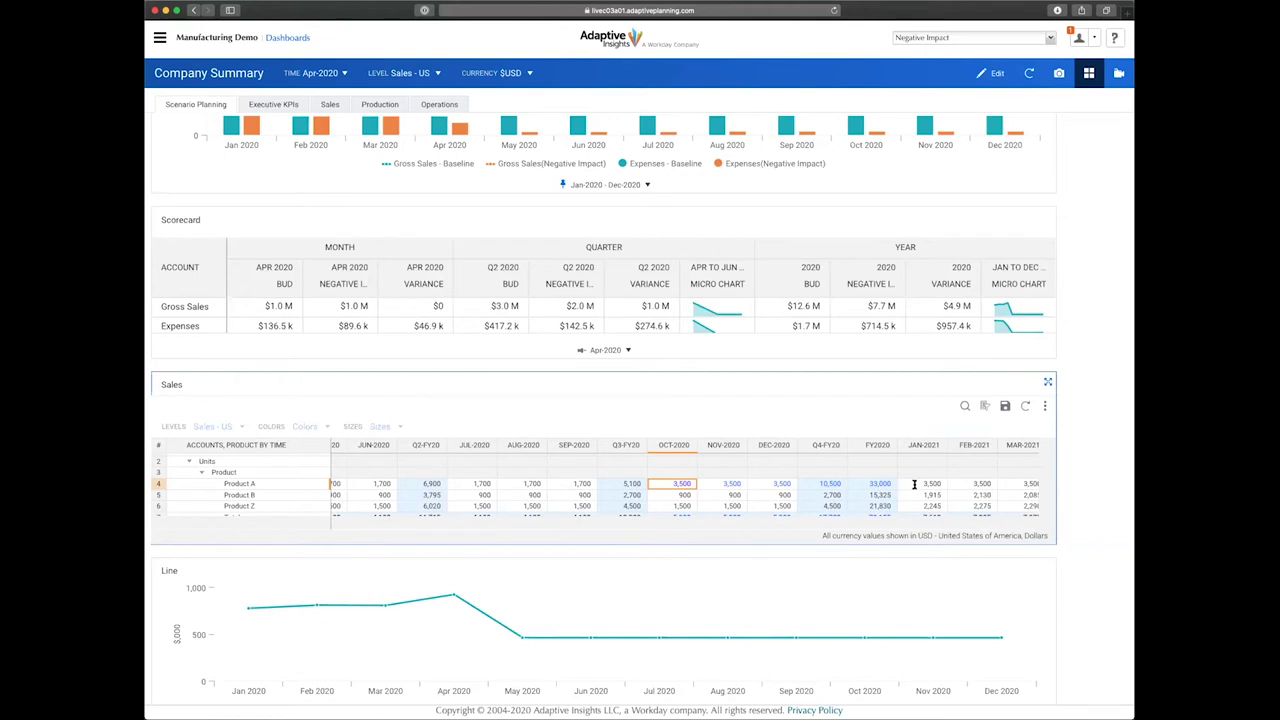
- Save the Sales sheet changes and review the updated Scorecard and Gross Sales Projections chart
{"action": "left_click", "coordinate": [1007, 408]}
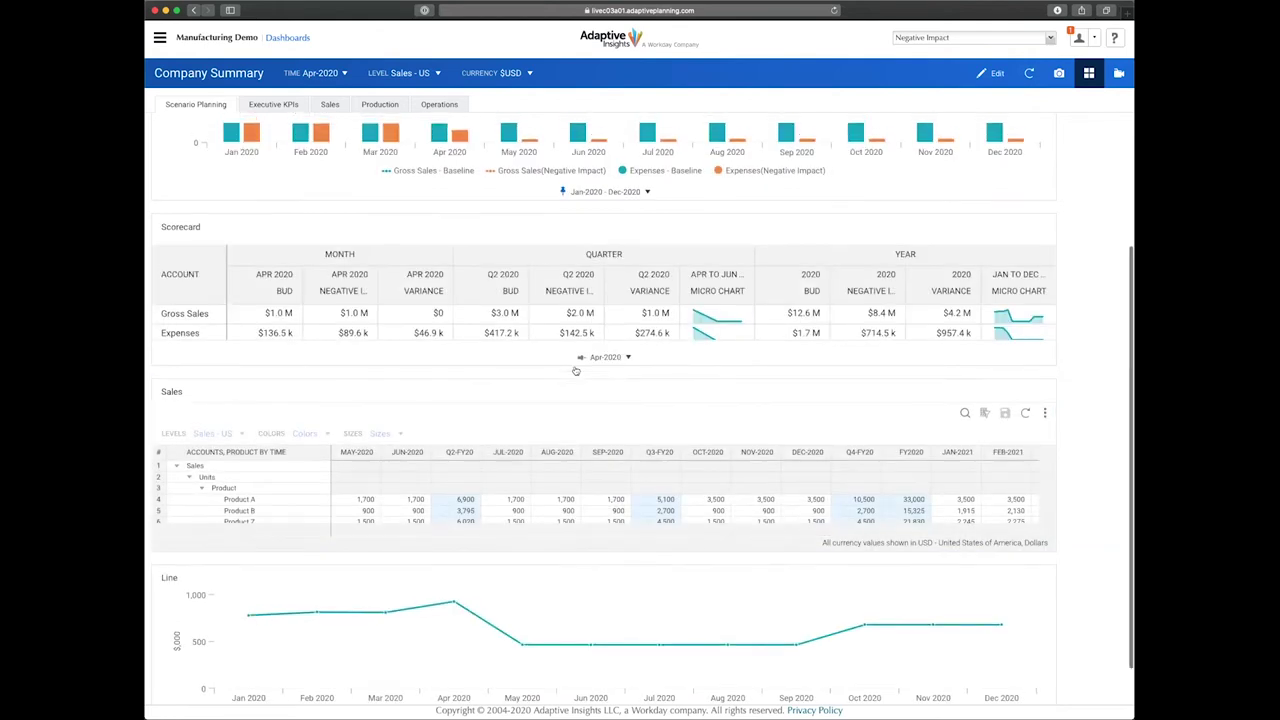
{"action": "scroll", "coordinate": [574, 366], "scroll_direction": "up", "scroll_amount": 2}
{"action": "scroll", "coordinate": [557, 311], "scroll_direction": "up", "scroll_amount": 2}
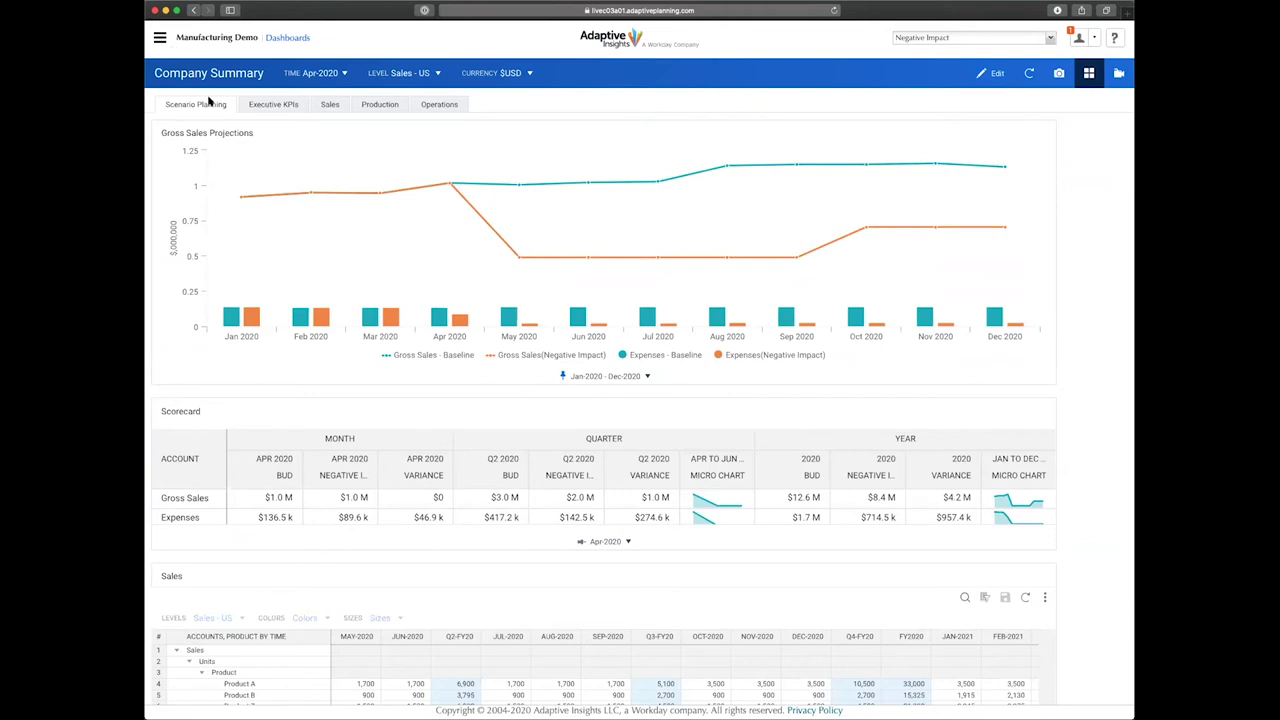
- Open version management in Modeling and add a new version inside the What-If Scenarios folder
{"action": "left_click", "coordinate": [160, 38]}
{"action": "left_click", "coordinate": [182, 392]}
{"action": "left_click", "coordinate": [240, 175]}
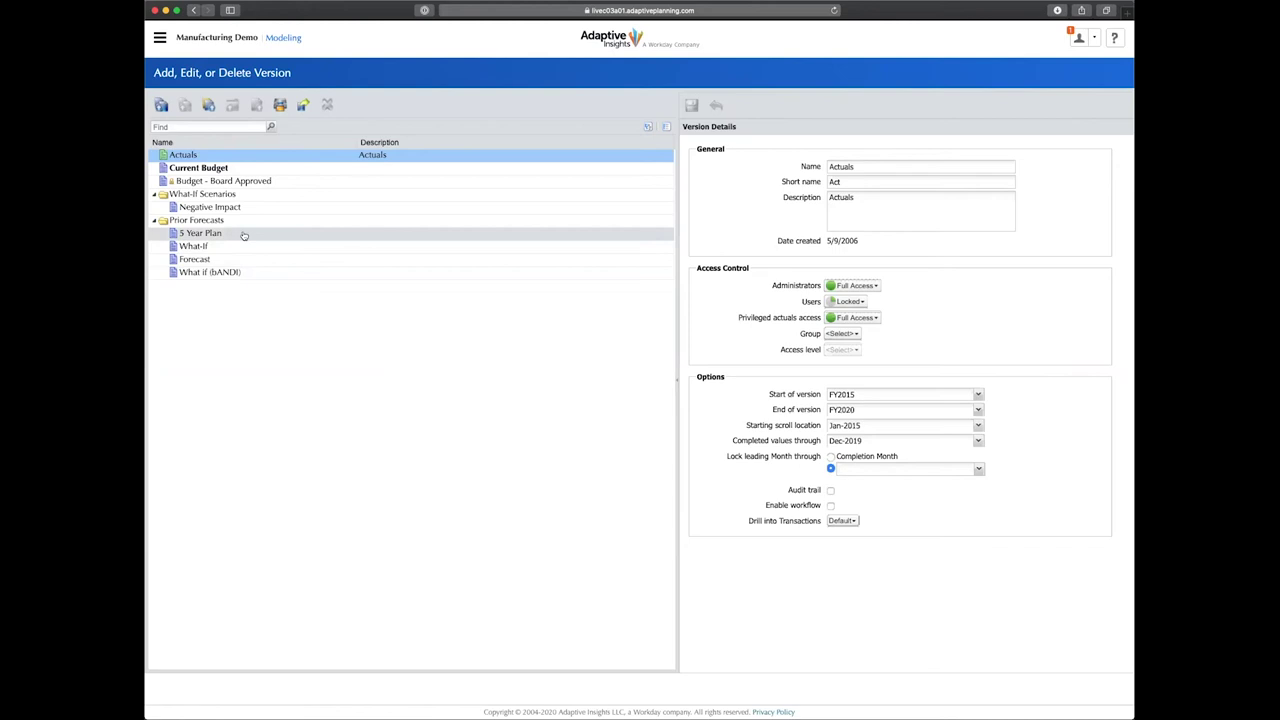
{"action": "left_click", "coordinate": [200, 196]}
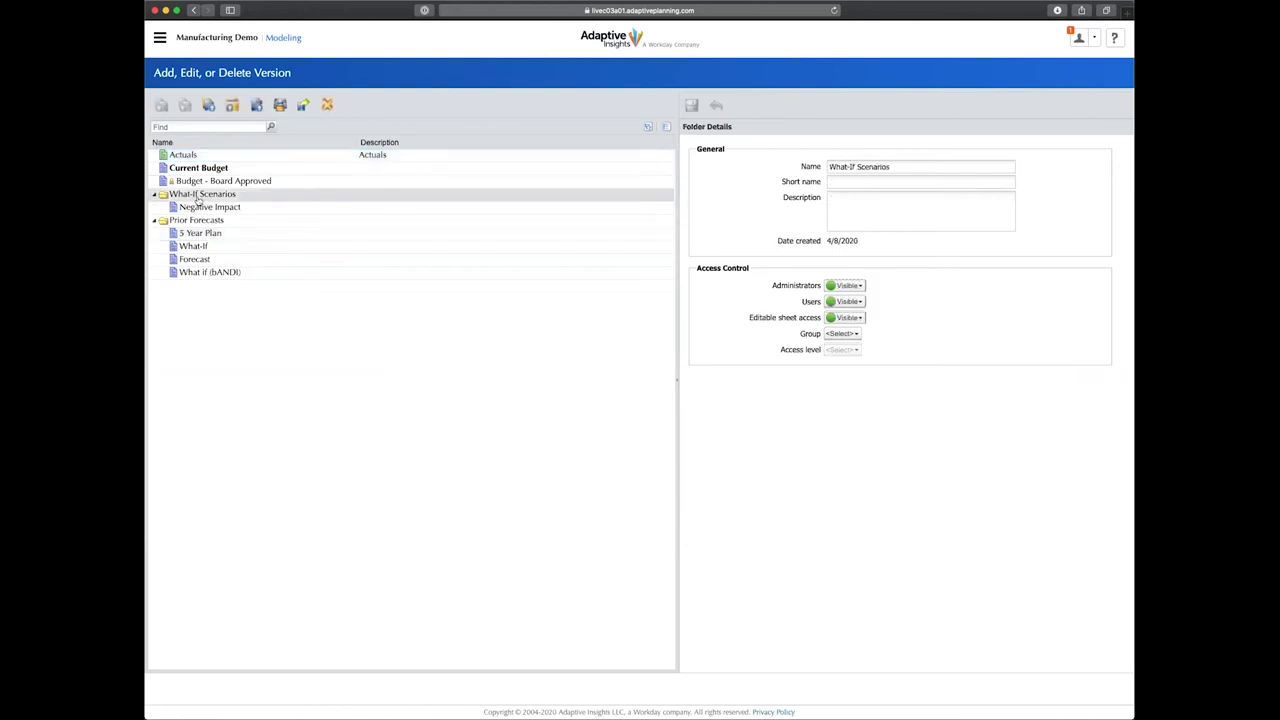
{"action": "left_click", "coordinate": [256, 105]}
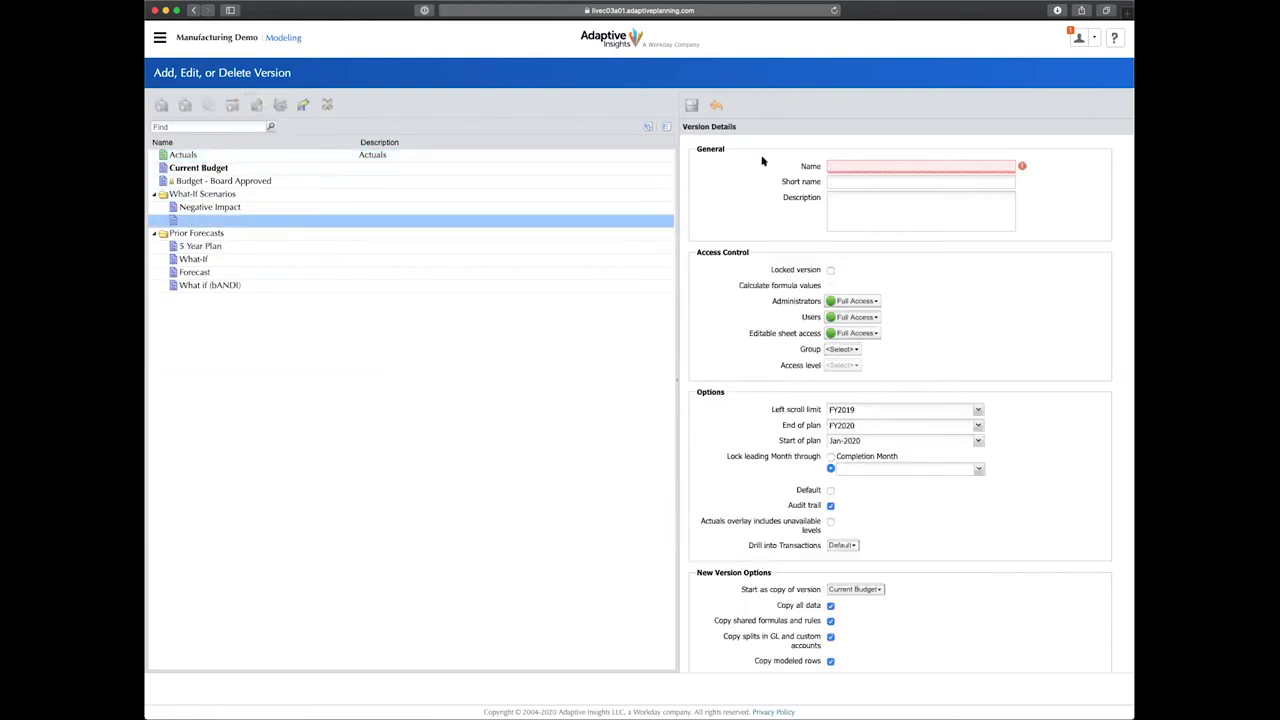
- Name the new version Positive Impact, review its access, plan and copy options, and save it
{"action": "type", "text": "Positive "}
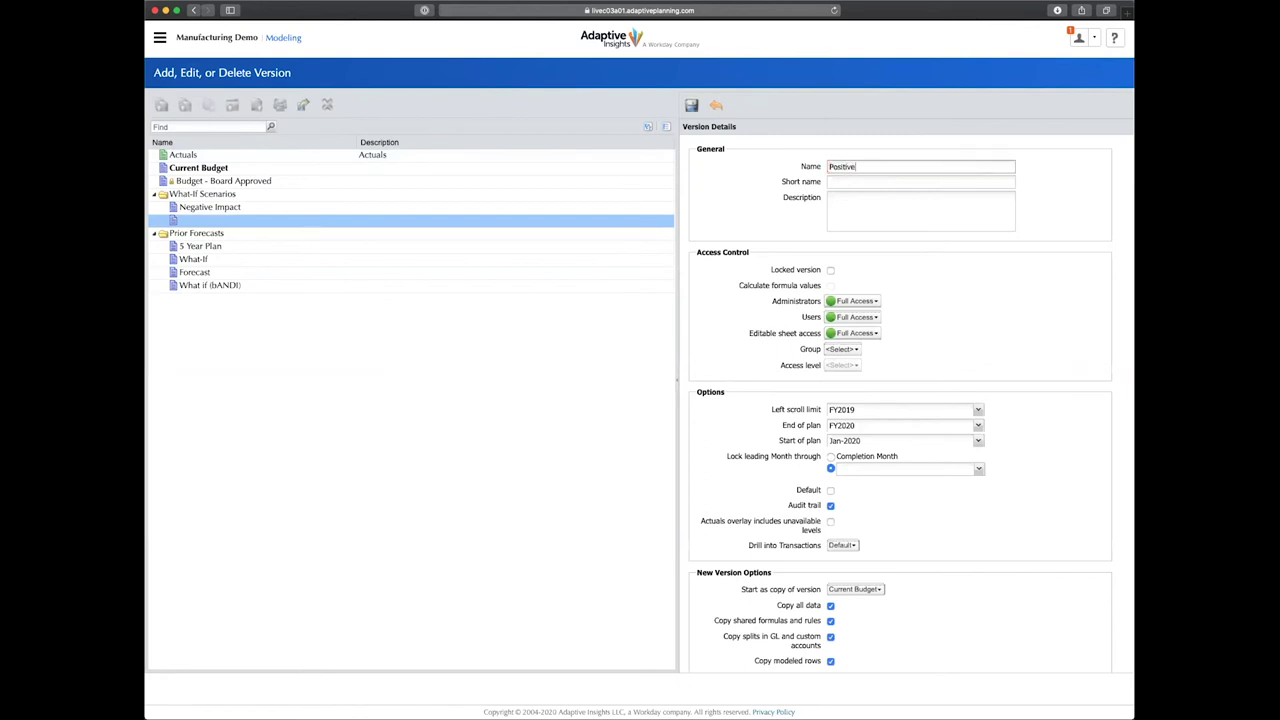
{"action": "type", "text": "Impact"}
{"action": "scroll", "coordinate": [974, 394], "scroll_direction": "down", "scroll_amount": 3}
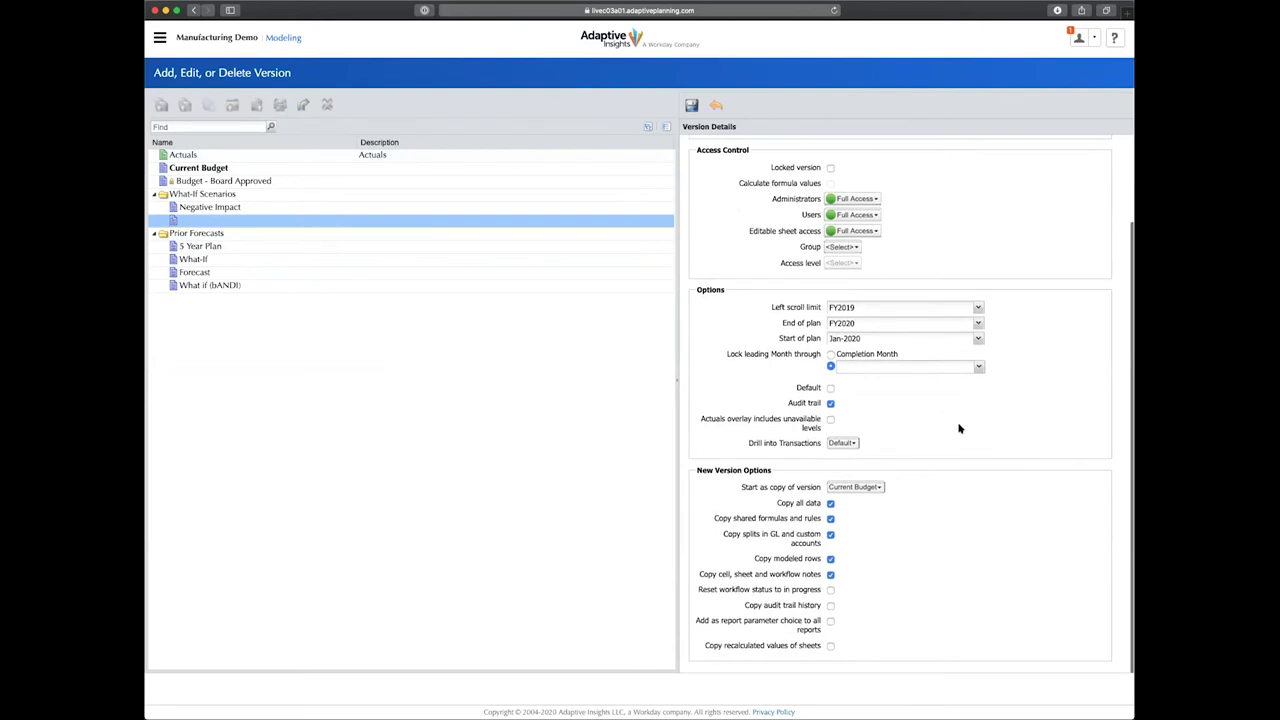
{"action": "scroll", "coordinate": [872, 492], "scroll_direction": "up", "scroll_amount": 3}
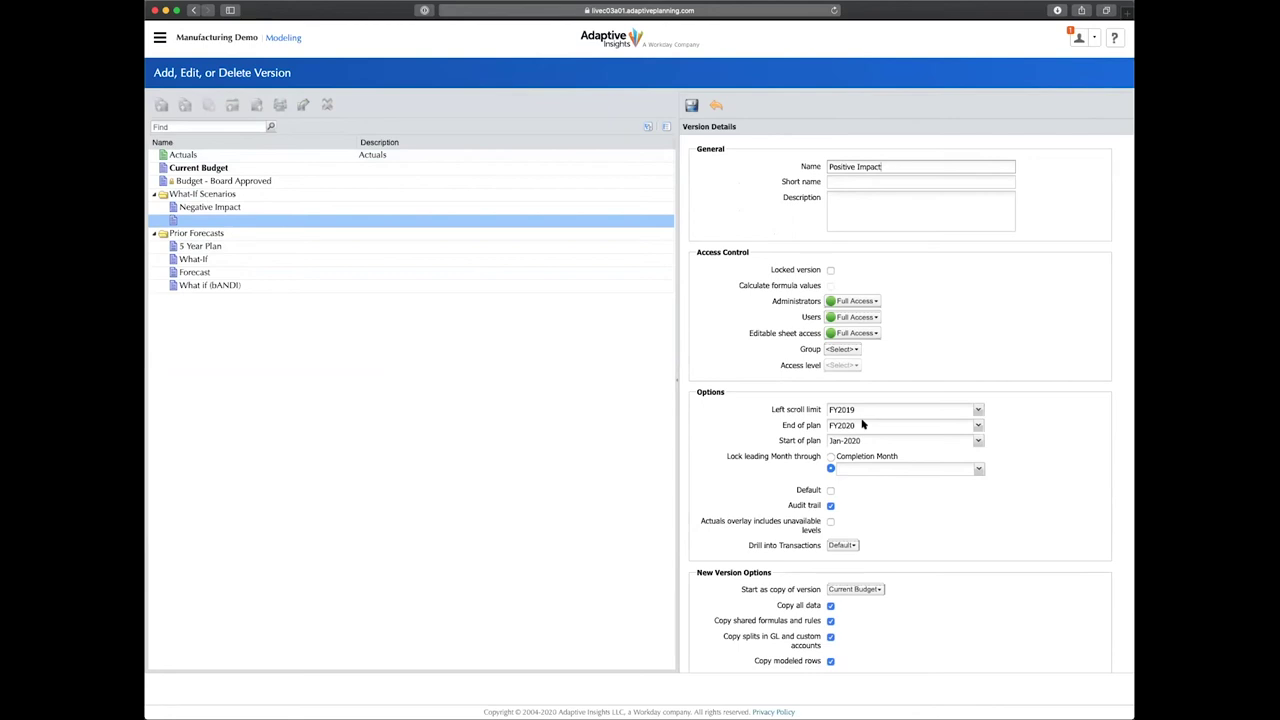
{"action": "scroll", "coordinate": [858, 445], "scroll_direction": "down", "scroll_amount": 1}
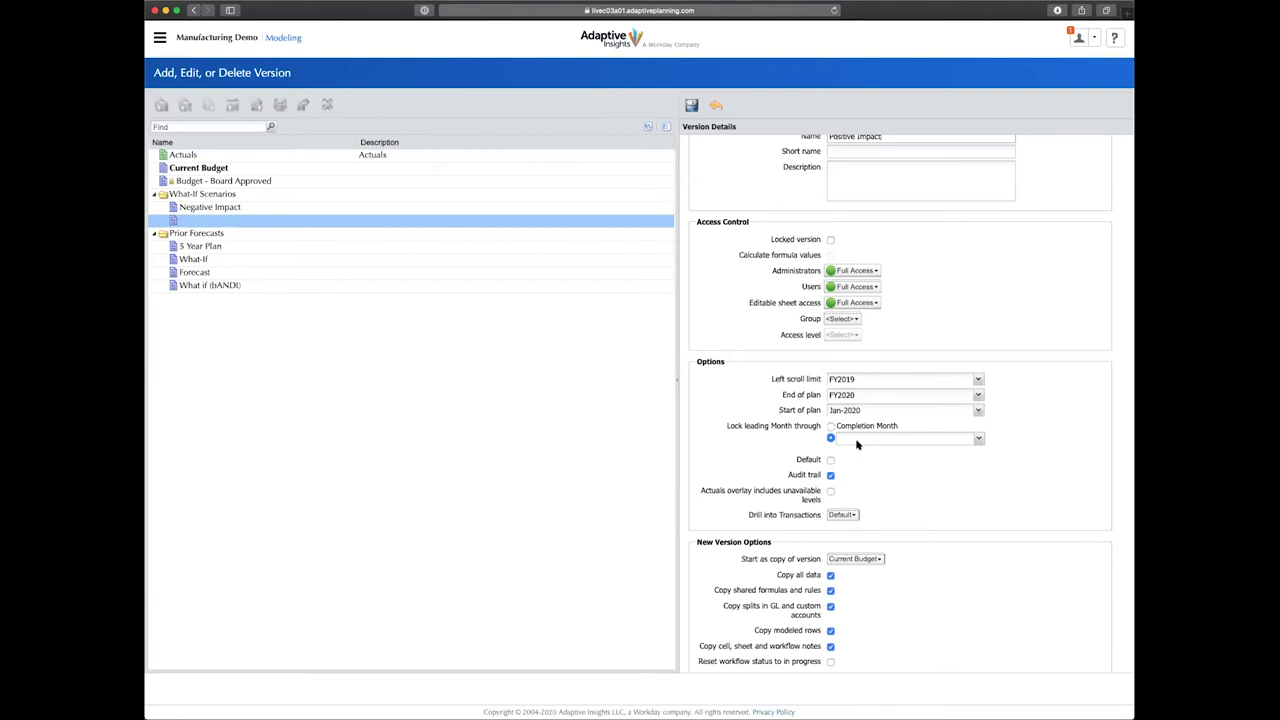
{"action": "scroll", "coordinate": [884, 492], "scroll_direction": "down", "scroll_amount": 2}
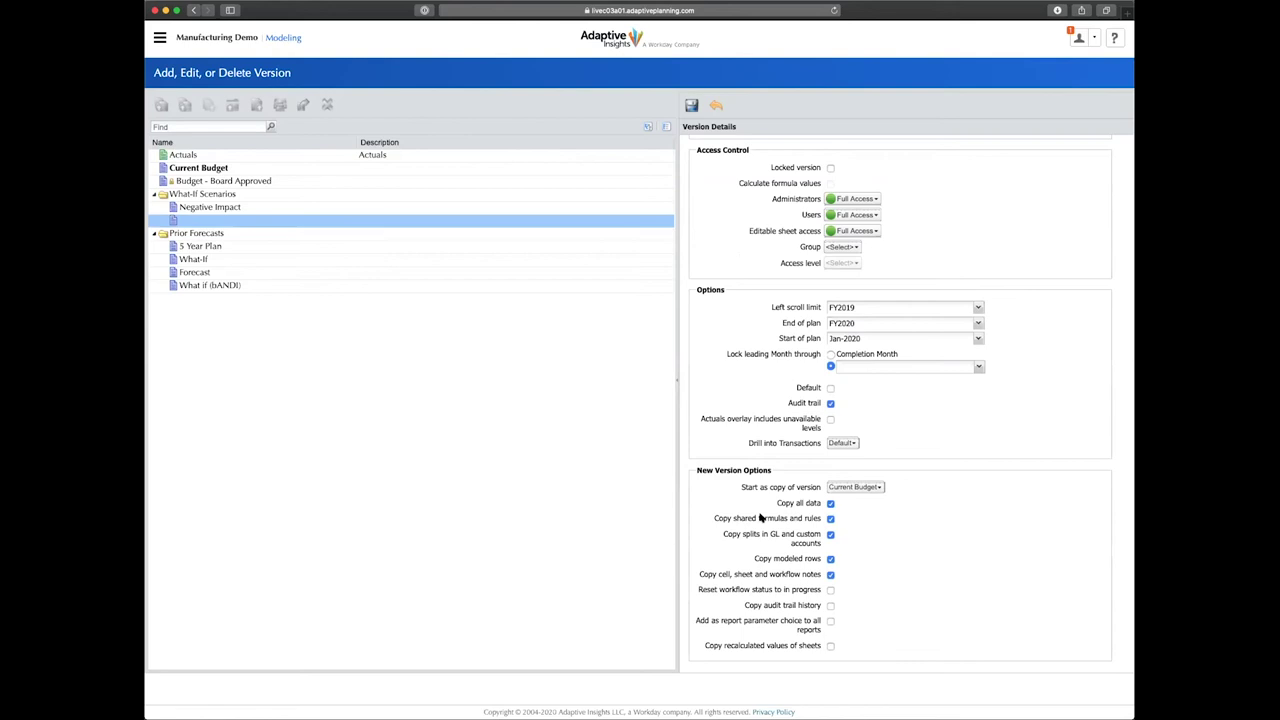
{"action": "scroll", "coordinate": [760, 517], "scroll_direction": "up", "scroll_amount": 3}
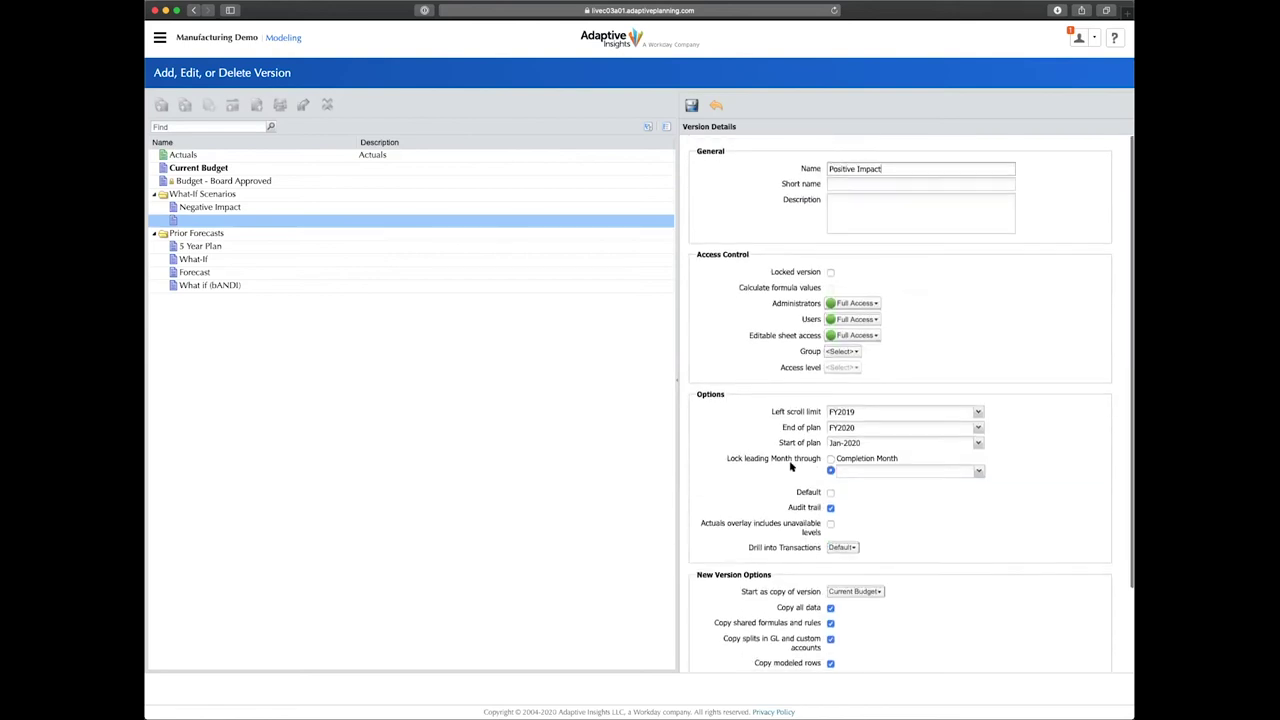
{"action": "left_click", "coordinate": [691, 105]}
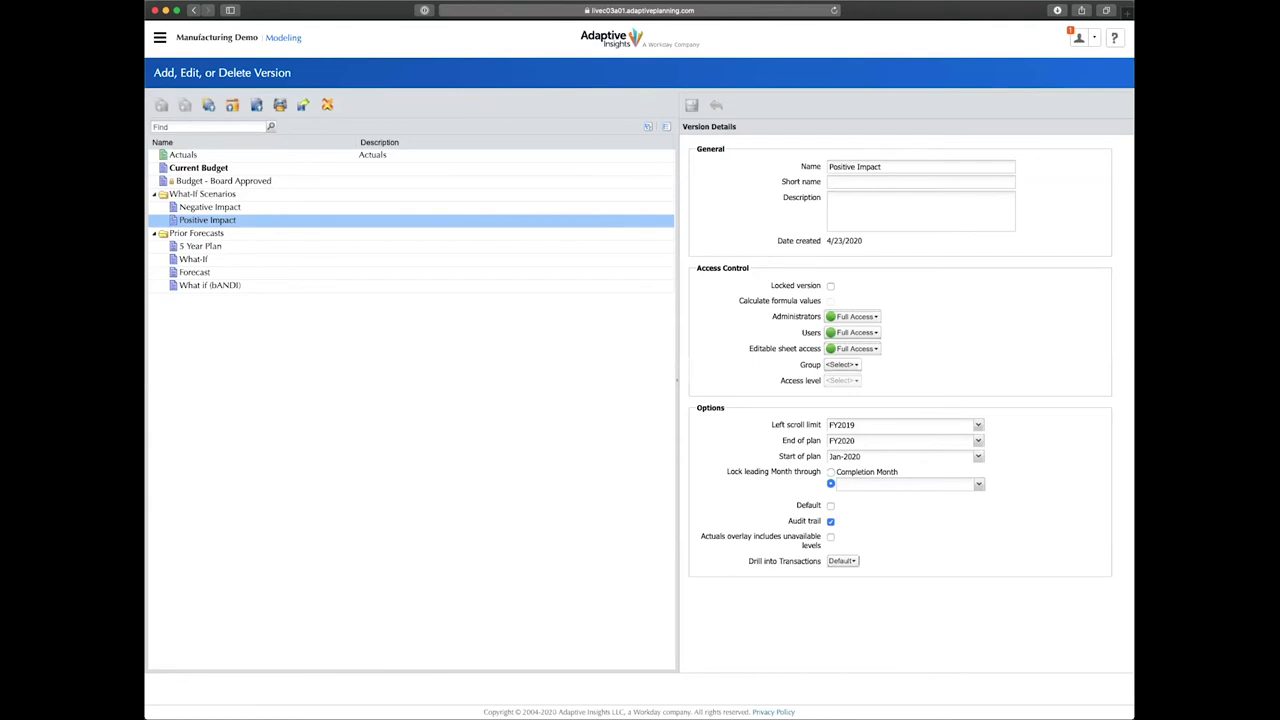
- Open the Income Statement sheet and switch it to the Positive Impact version
{"action": "left_click", "coordinate": [160, 38]}
{"action": "left_click", "coordinate": [279, 100]}
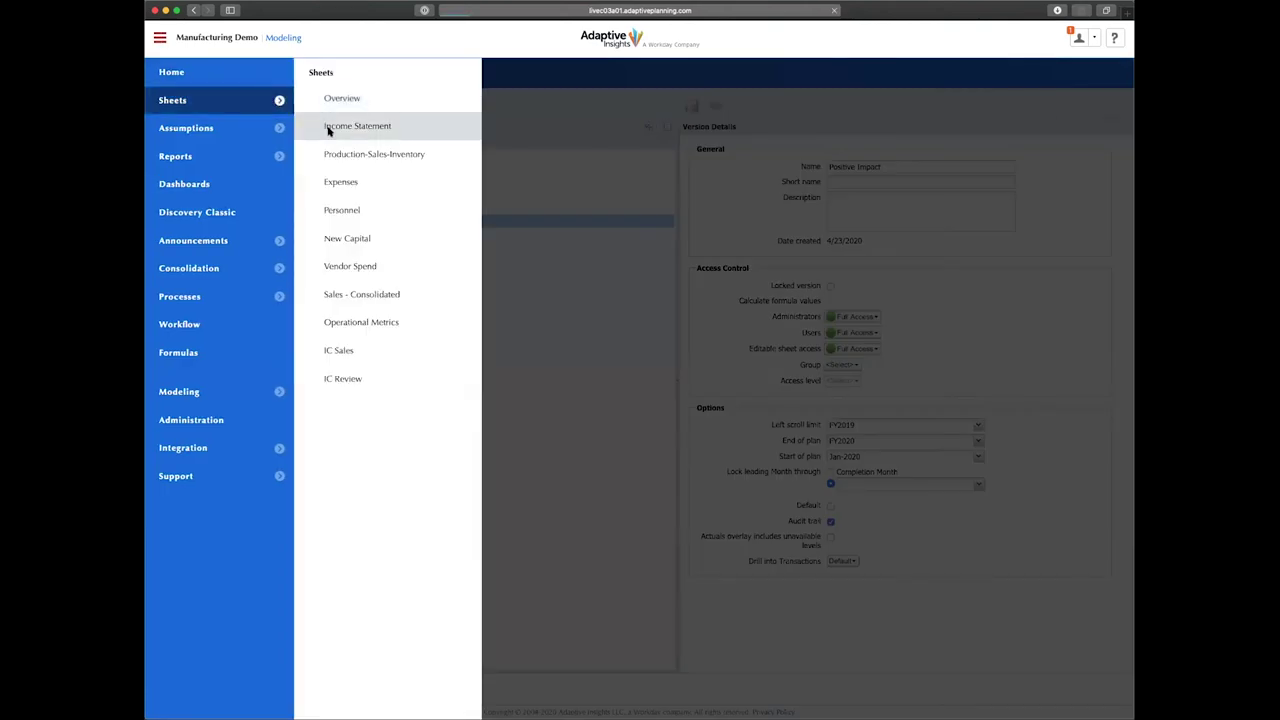
{"action": "left_click", "coordinate": [327, 133]}
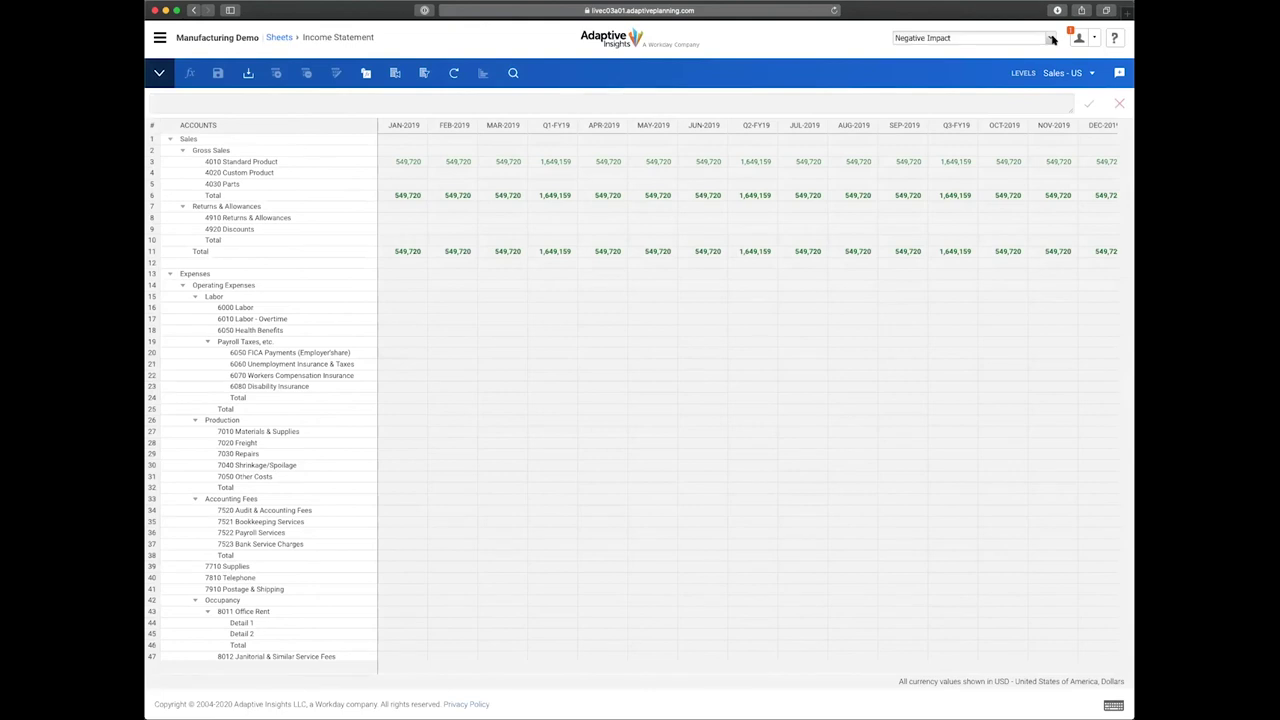
{"action": "left_click", "coordinate": [1050, 38]}
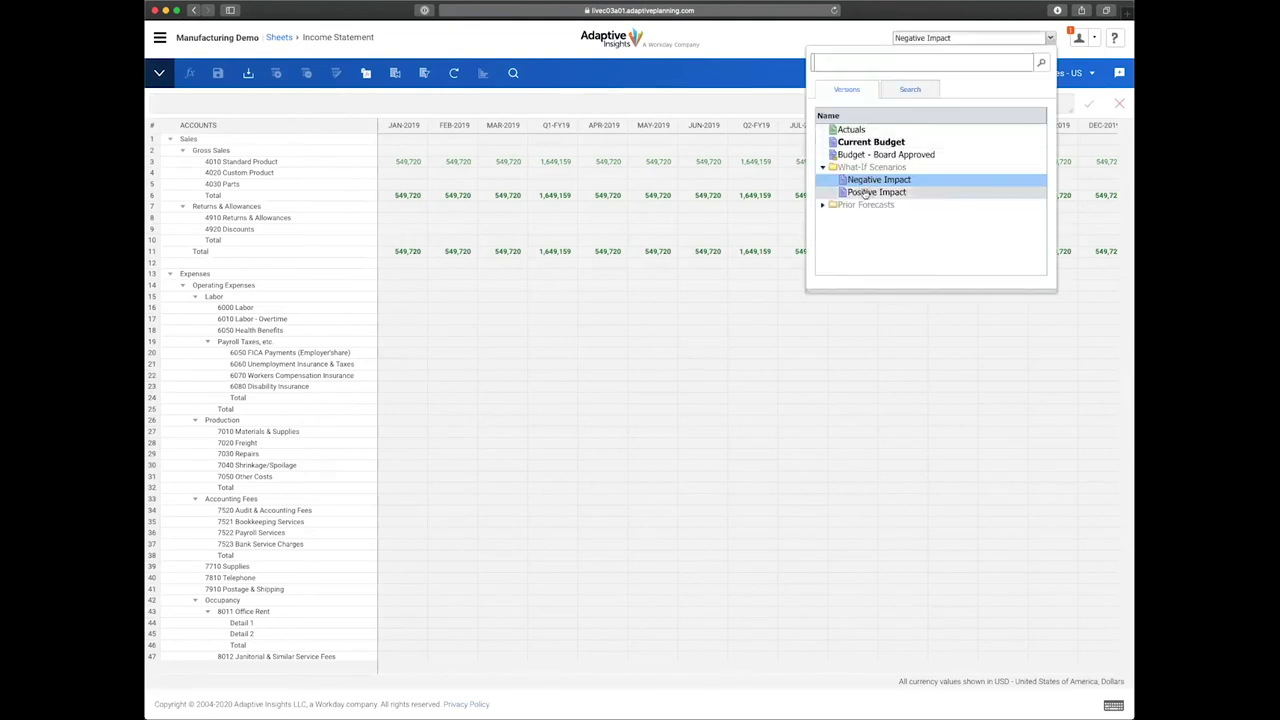
{"action": "left_click", "coordinate": [879, 192]}
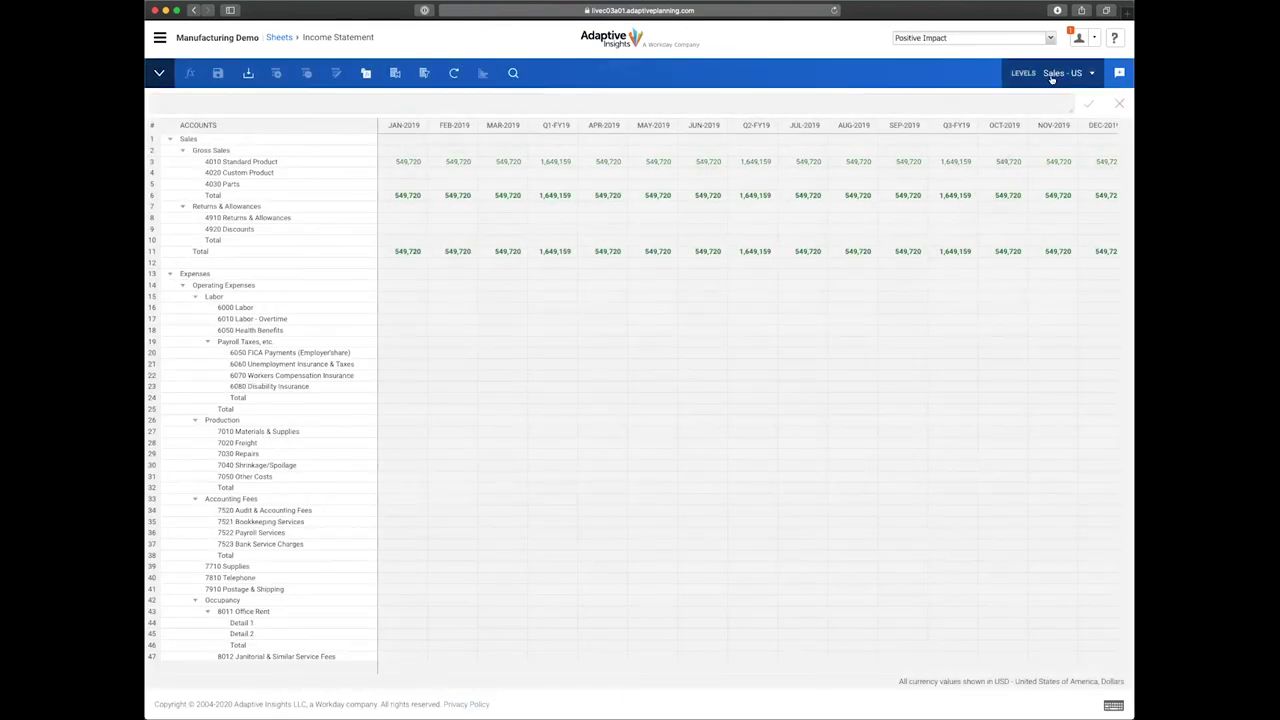
- Examine the 2020 income statement, including the Office Rent Detail 1 entries and the Feb-2020 Workers Compensation Insurance formula
{"action": "scroll", "coordinate": [937, 304], "scroll_direction": "right", "scroll_amount": 10}
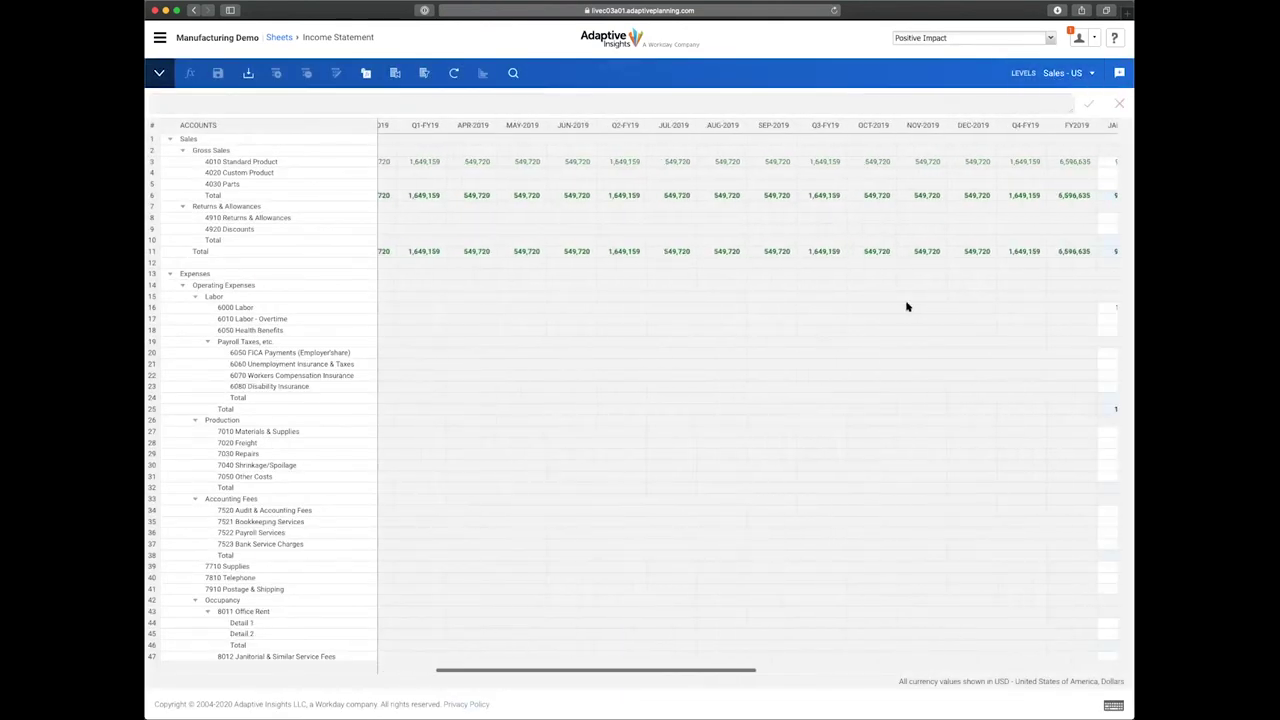
{"action": "scroll", "coordinate": [907, 303], "scroll_direction": "right", "scroll_amount": 5}
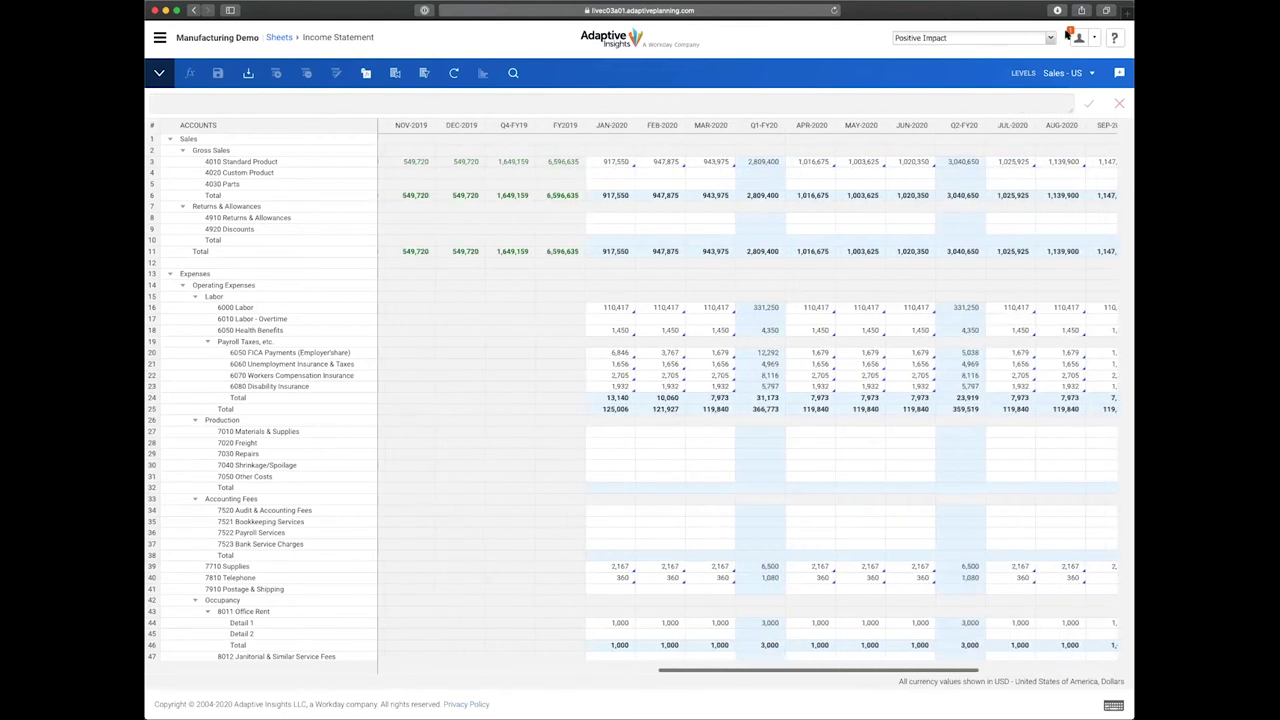
{"action": "scroll", "coordinate": [608, 166], "scroll_direction": "right", "scroll_amount": 2}
{"action": "scroll", "coordinate": [766, 446], "scroll_direction": "down", "scroll_amount": 5}
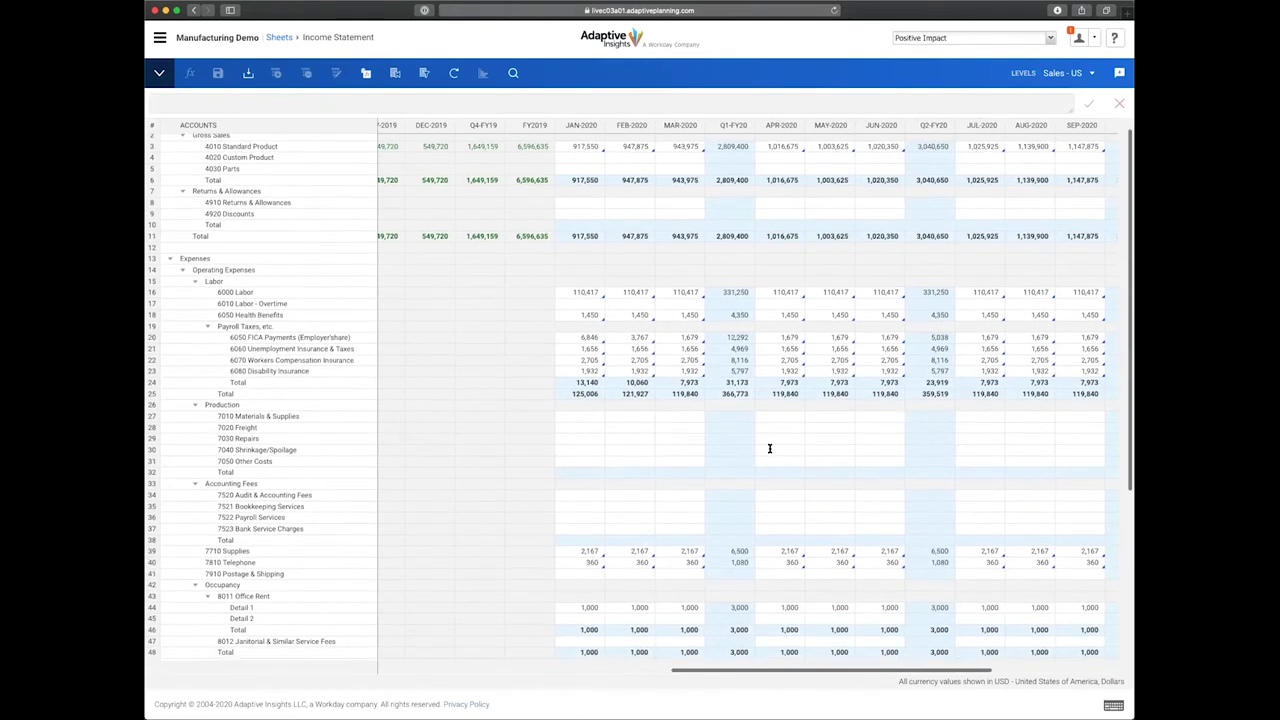
{"action": "scroll", "coordinate": [768, 450], "scroll_direction": "down", "scroll_amount": 1}
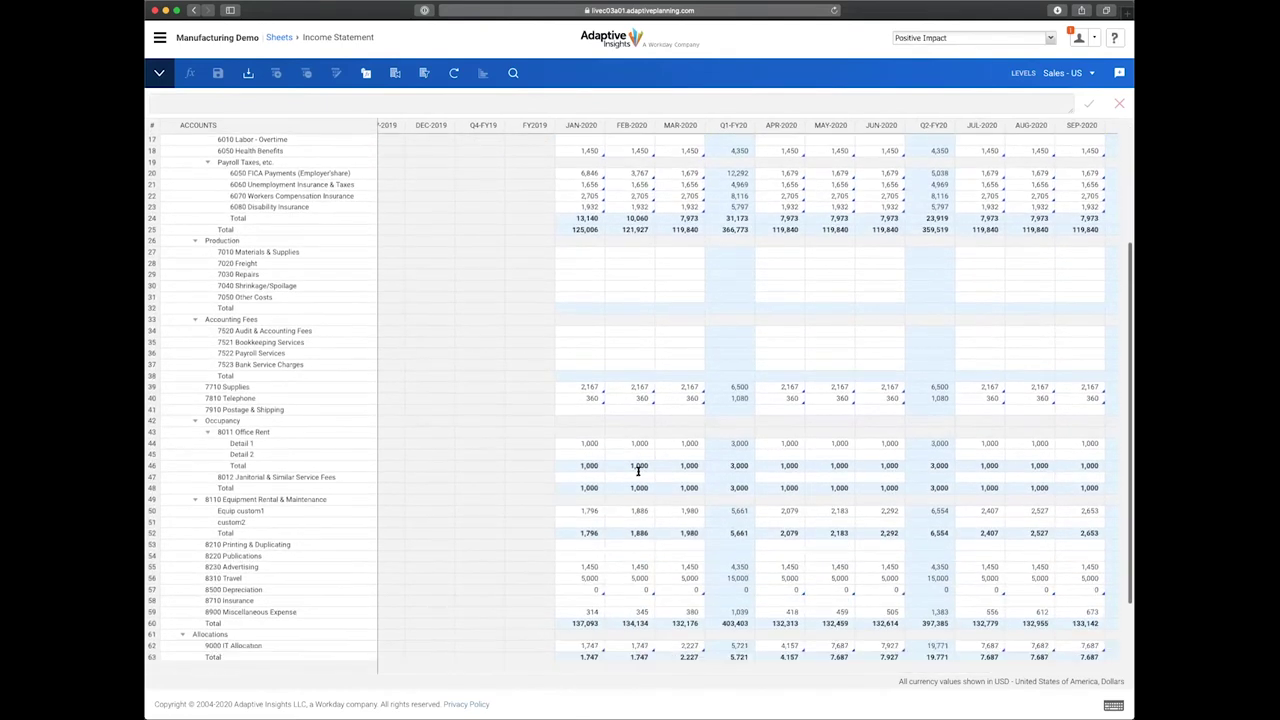
{"action": "left_click", "coordinate": [583, 443]}
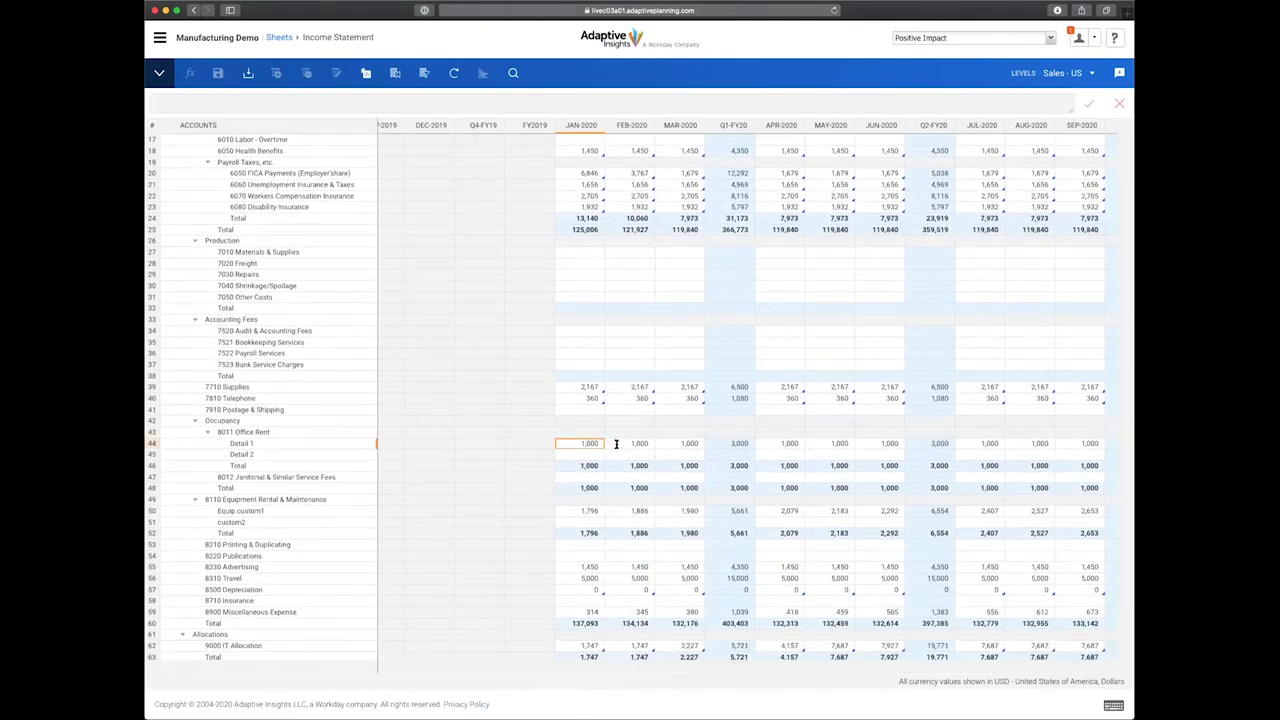
{"action": "left_click", "coordinate": [617, 443]}
{"action": "left_click", "coordinate": [672, 443]}
{"action": "scroll", "coordinate": [760, 440], "scroll_direction": "up", "scroll_amount": 4}
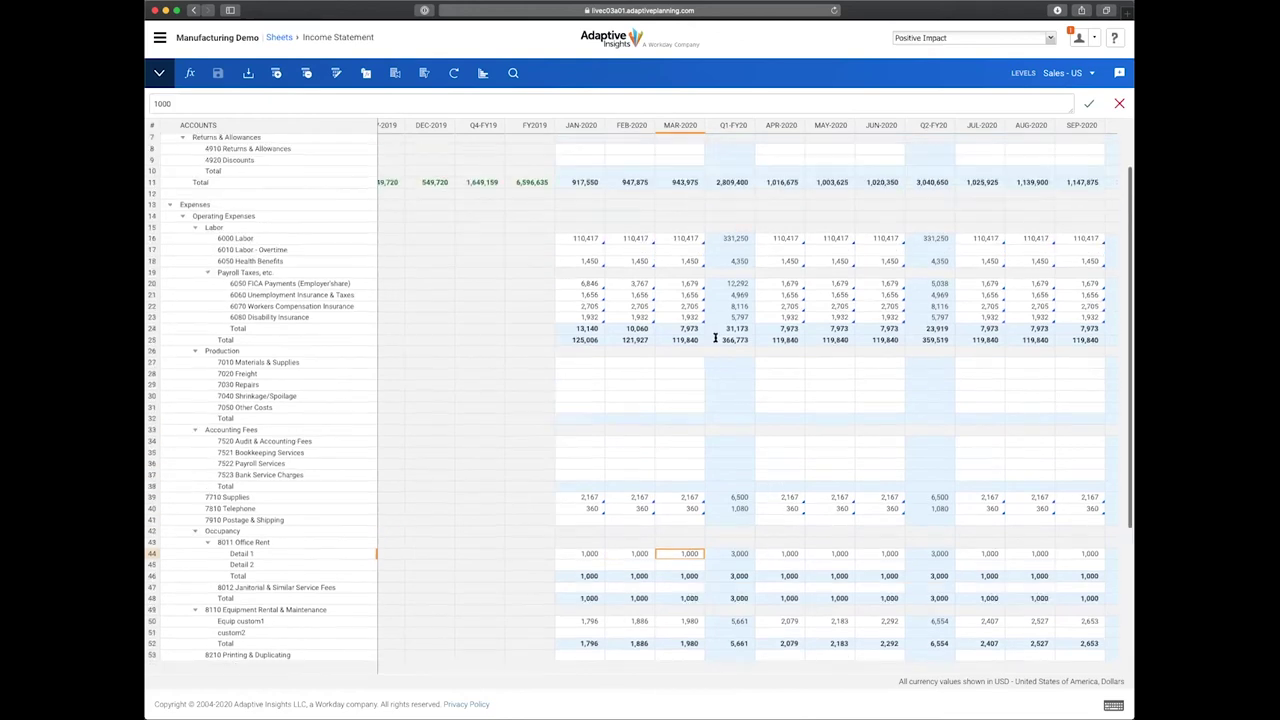
{"action": "left_click", "coordinate": [643, 344]}
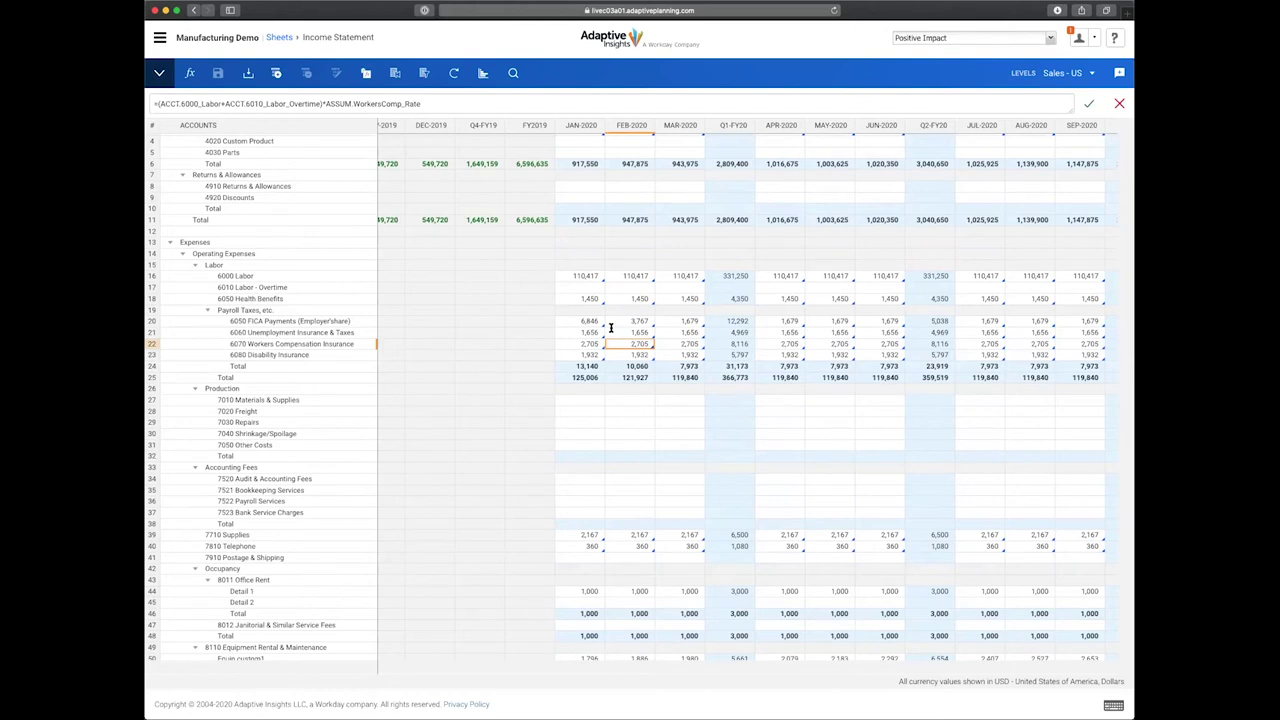
{"action": "scroll", "coordinate": [612, 330], "scroll_direction": "up", "scroll_amount": 1}
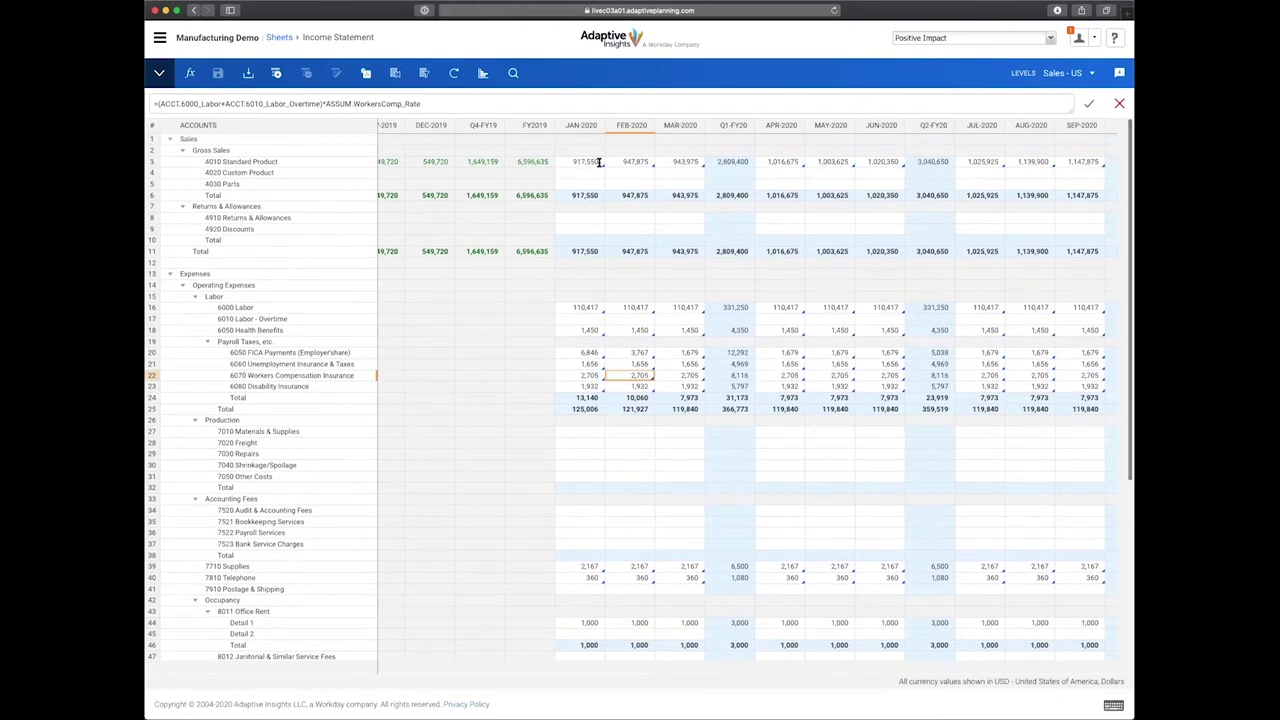
- Examine the 2020 values and revenue adjustment formula of the 4010 Standard Product row, January through August
{"action": "left_click_drag", "start_coordinate": [578, 162], "coordinate": [958, 160]}
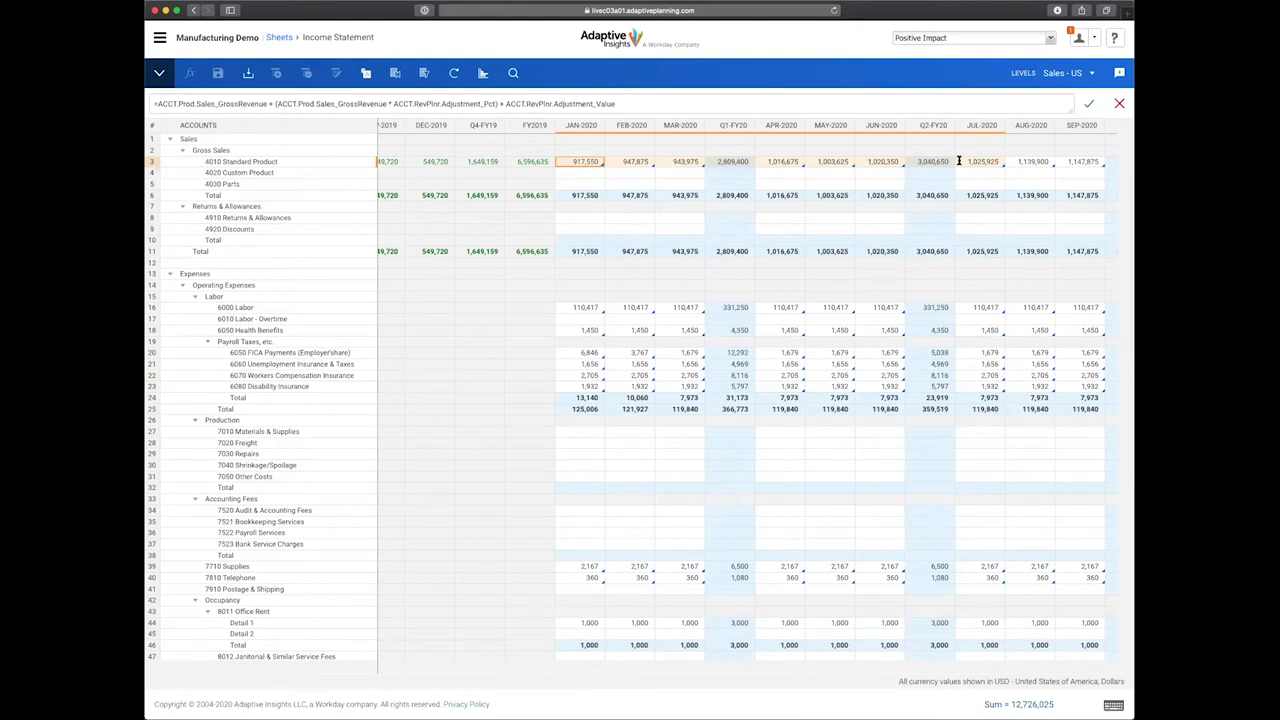
{"action": "left_click", "coordinate": [783, 162]}
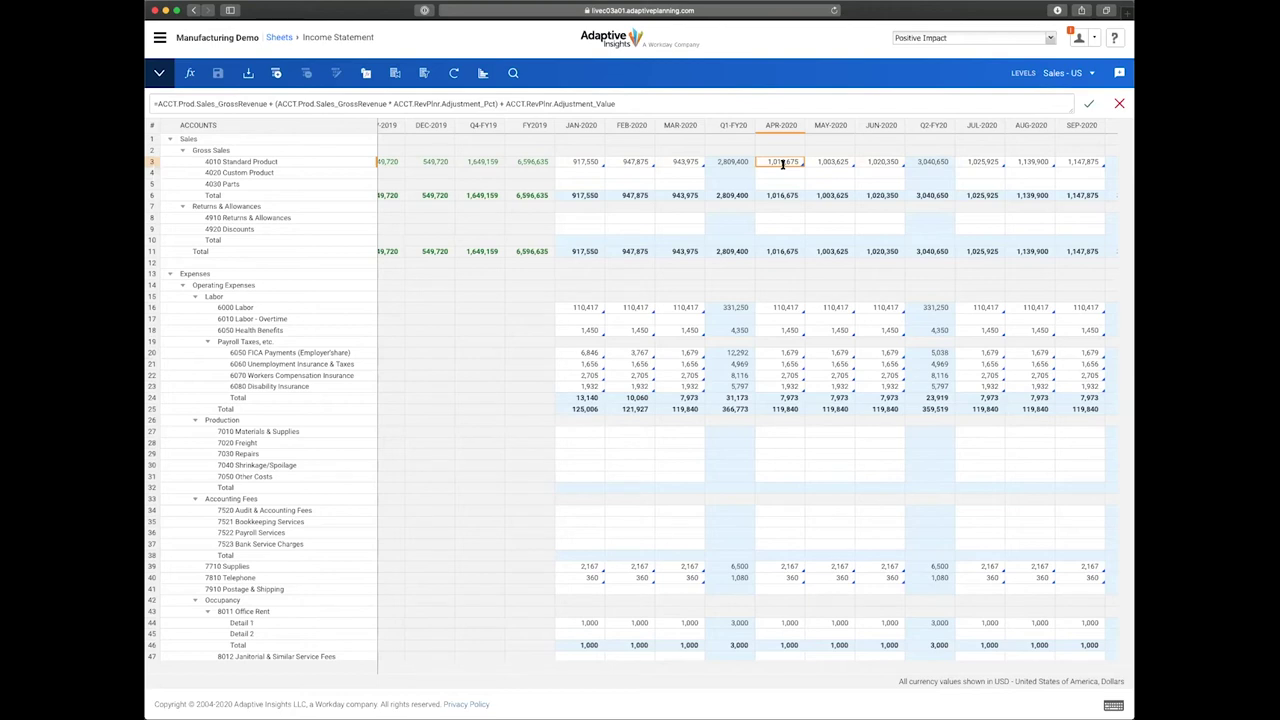
{"action": "left_click_drag", "start_coordinate": [586, 162], "coordinate": [1047, 162]}
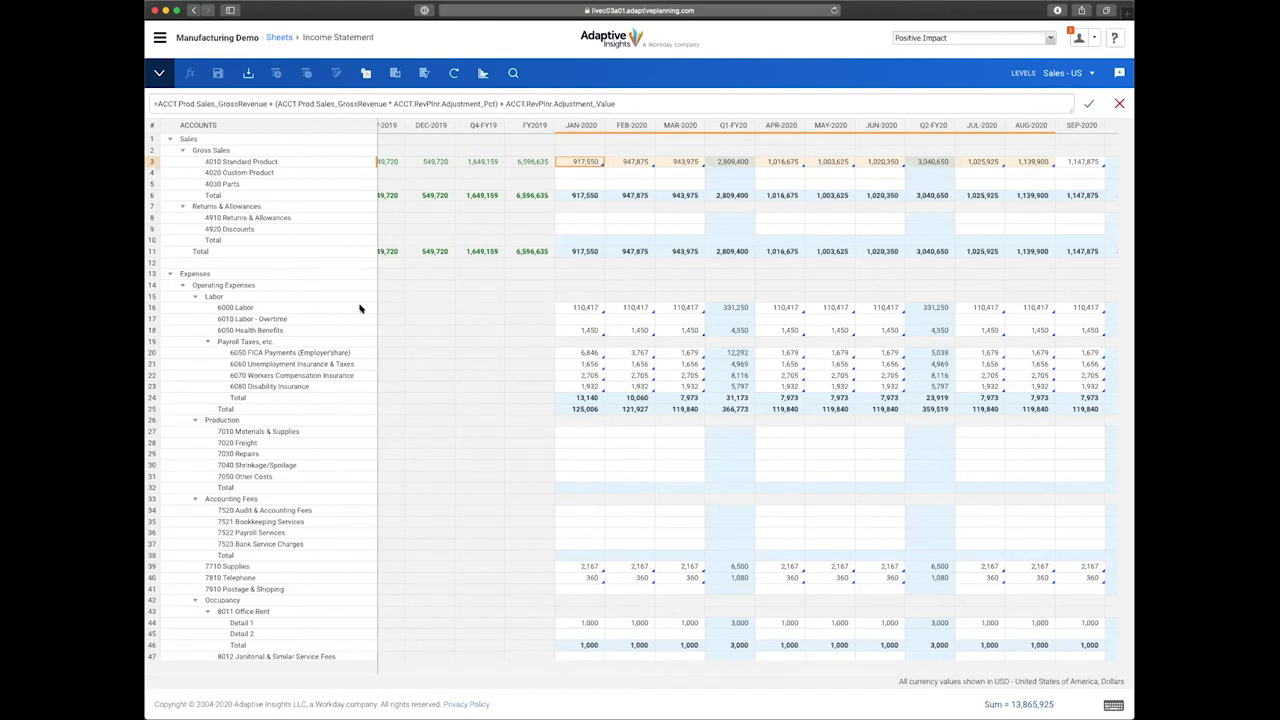
- Open the Revenue Scenario Planner assumptions sheet in a separate browser tab and switch it to the Sales - US level
{"action": "left_click", "coordinate": [160, 37]}
{"action": "left_click", "coordinate": [277, 130]}
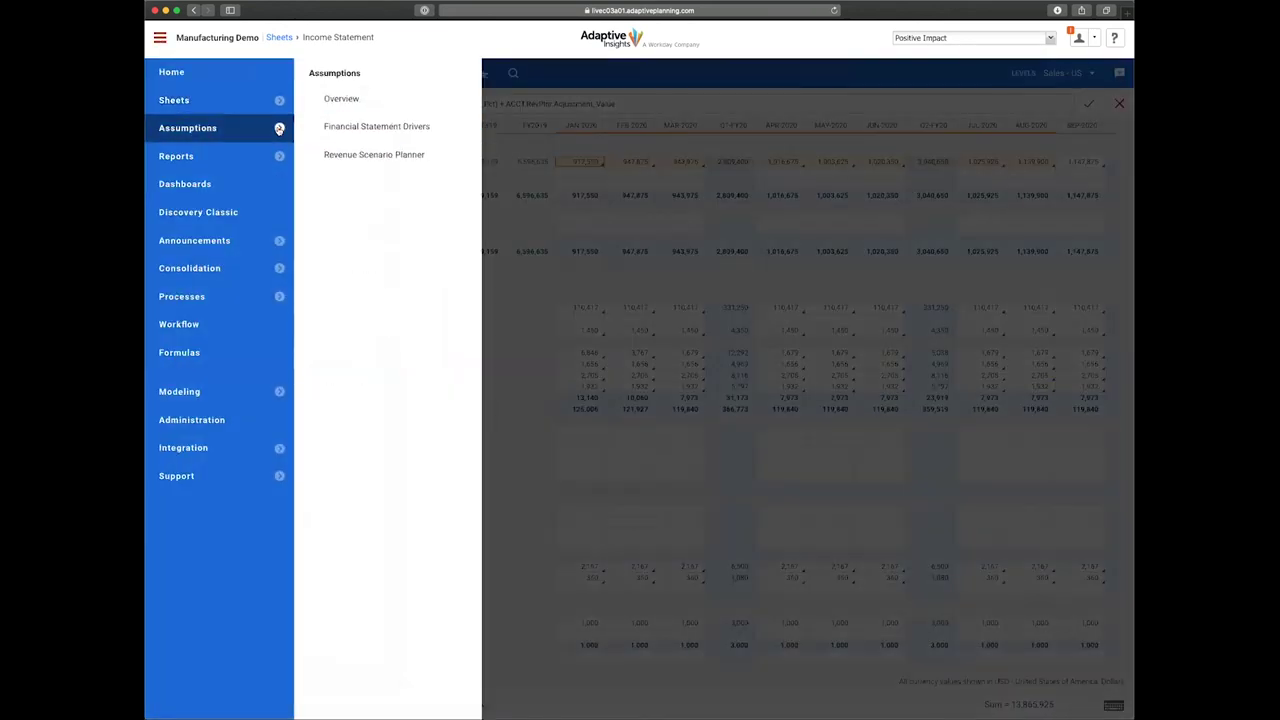
{"action": "left_click", "coordinate": [375, 158]}
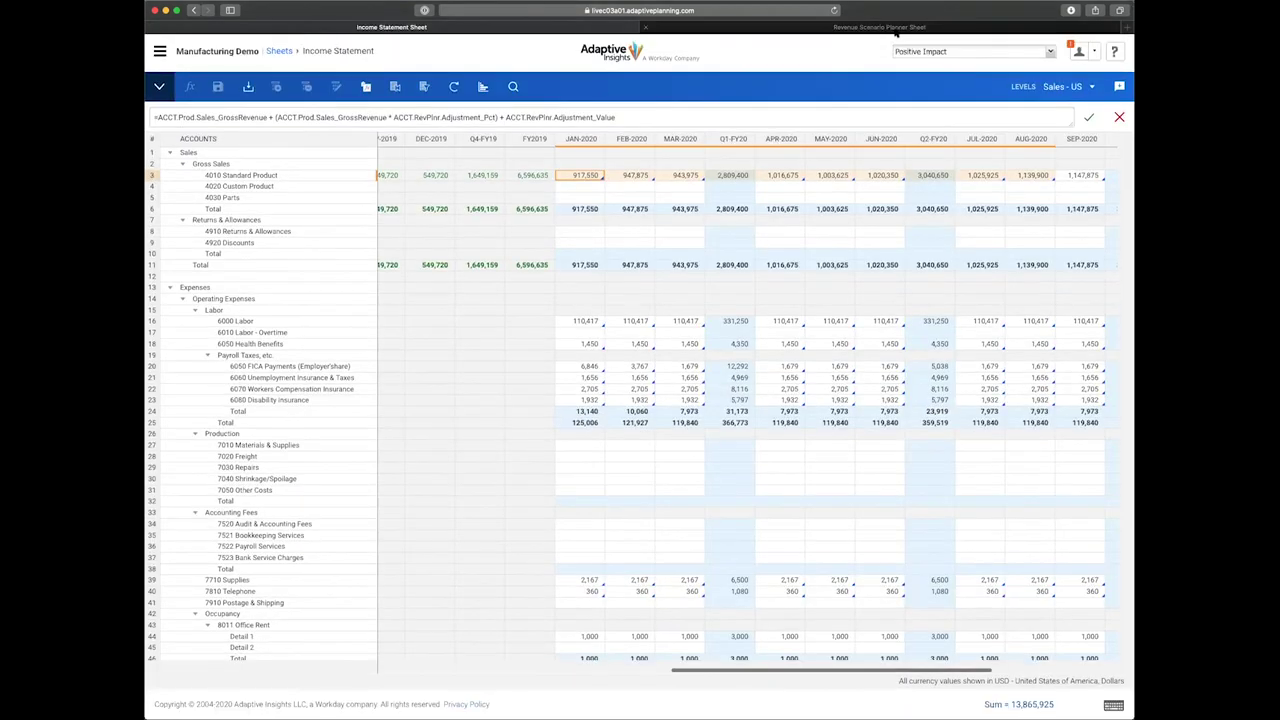
{"action": "left_click", "coordinate": [896, 29]}
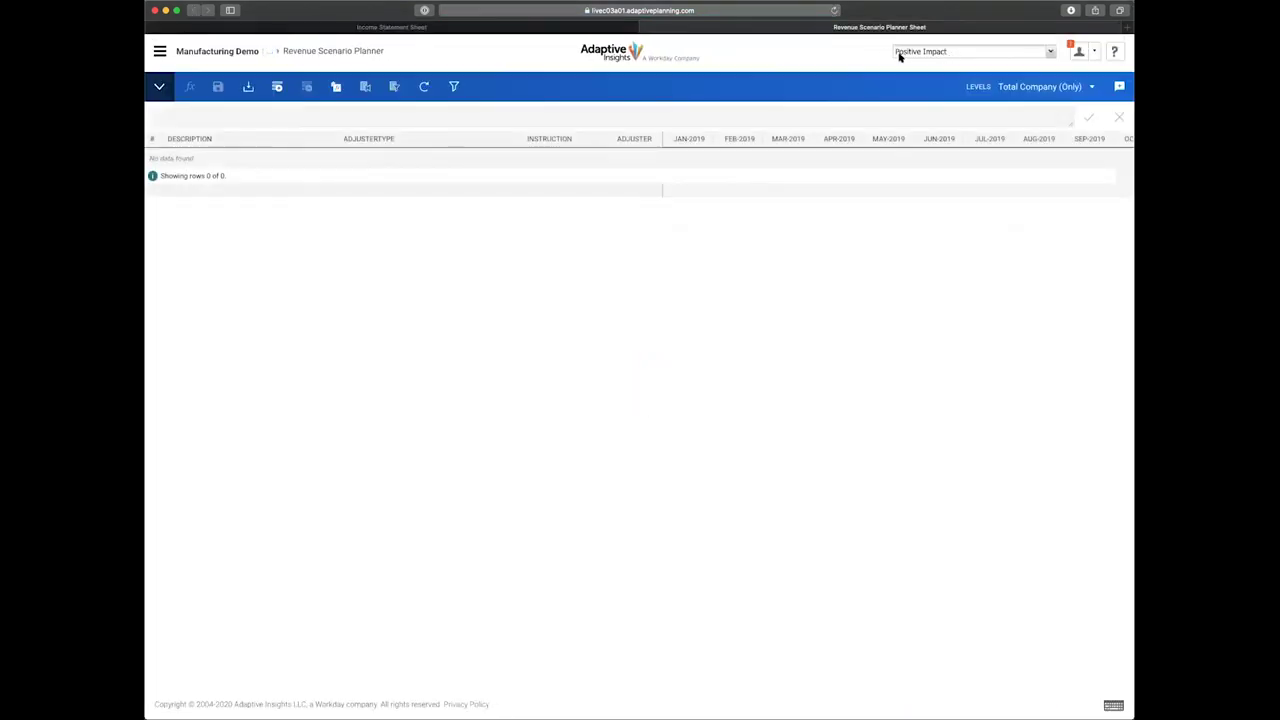
{"action": "left_click", "coordinate": [1025, 87]}
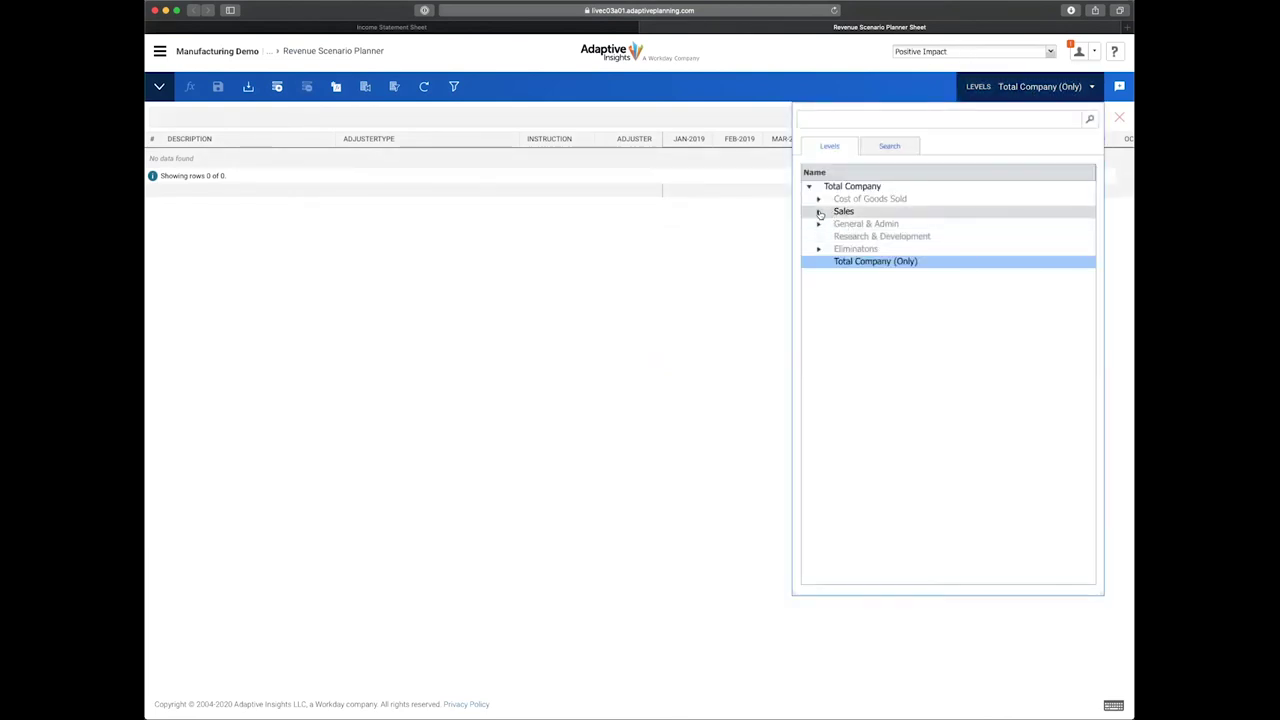
{"action": "left_click", "coordinate": [822, 224]}
{"action": "left_click", "coordinate": [865, 224]}
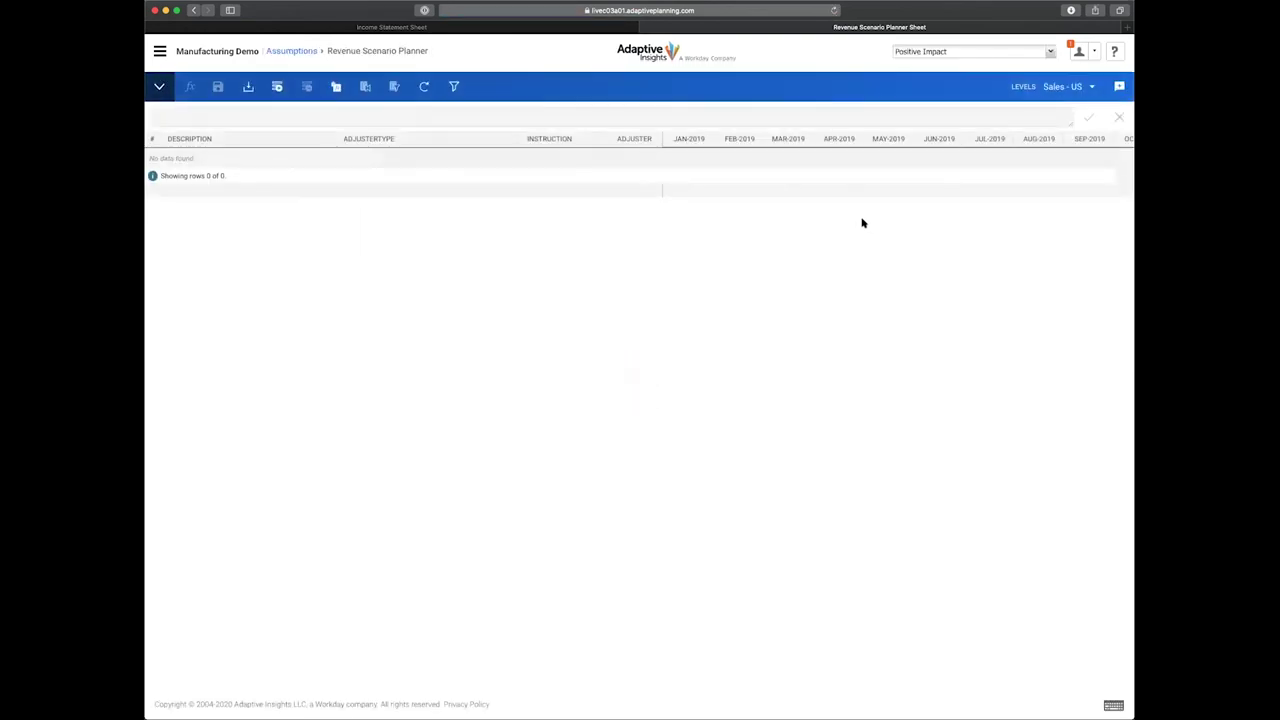
- Add a planner row with the description Scenario 1 and set its adjuster type to Percent
{"action": "left_click", "coordinate": [277, 88]}
{"action": "left_click", "coordinate": [233, 150]}
{"action": "type", "text": "Scenario 1"}
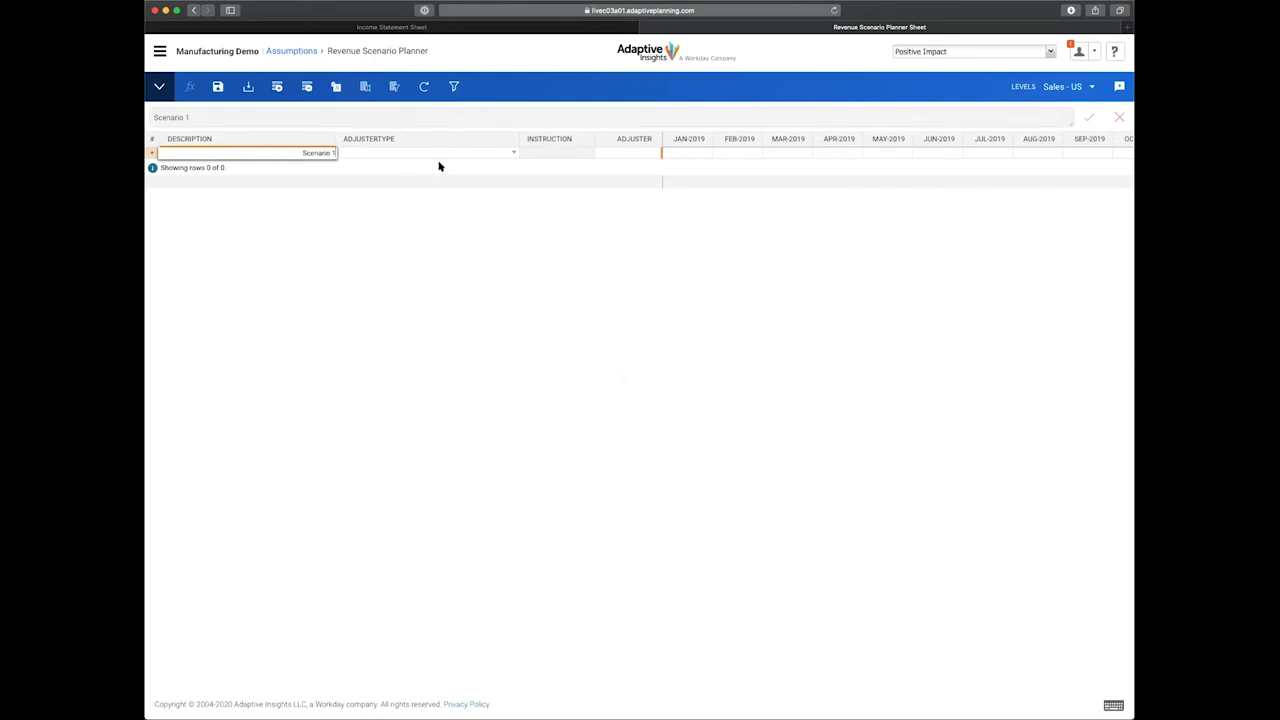
{"action": "left_click", "coordinate": [541, 156]}
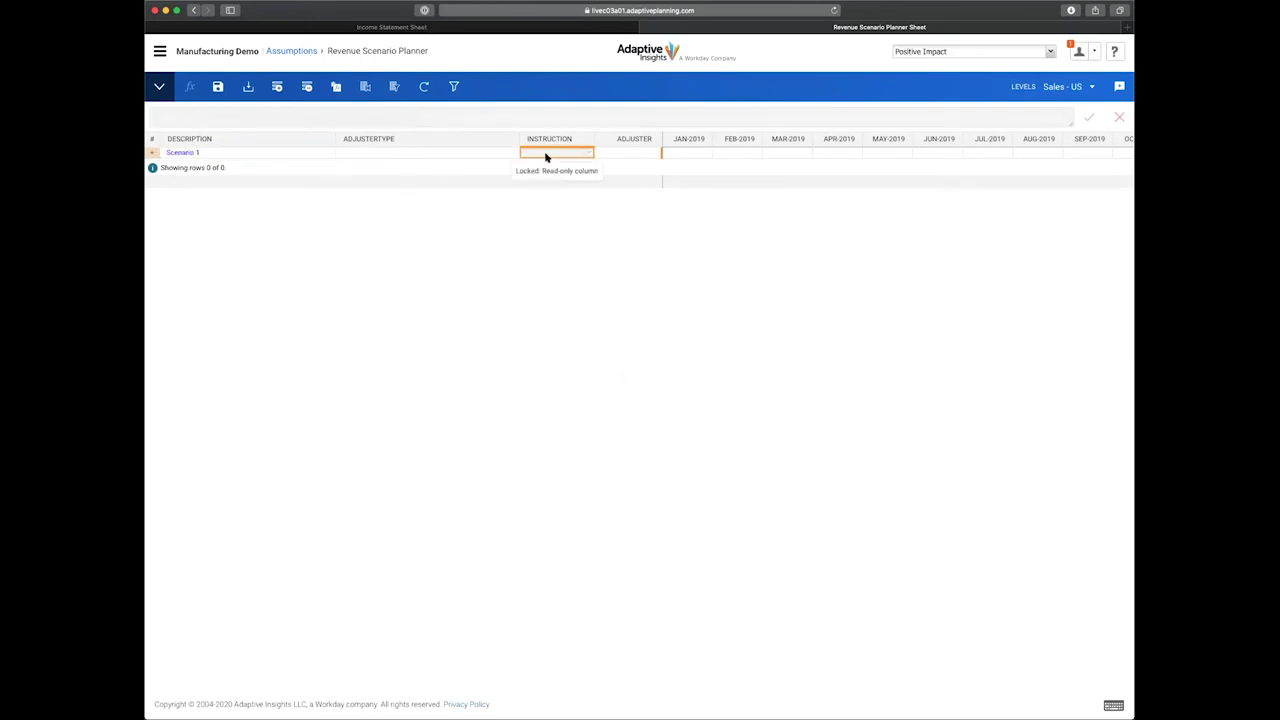
{"action": "left_click", "coordinate": [514, 151]}
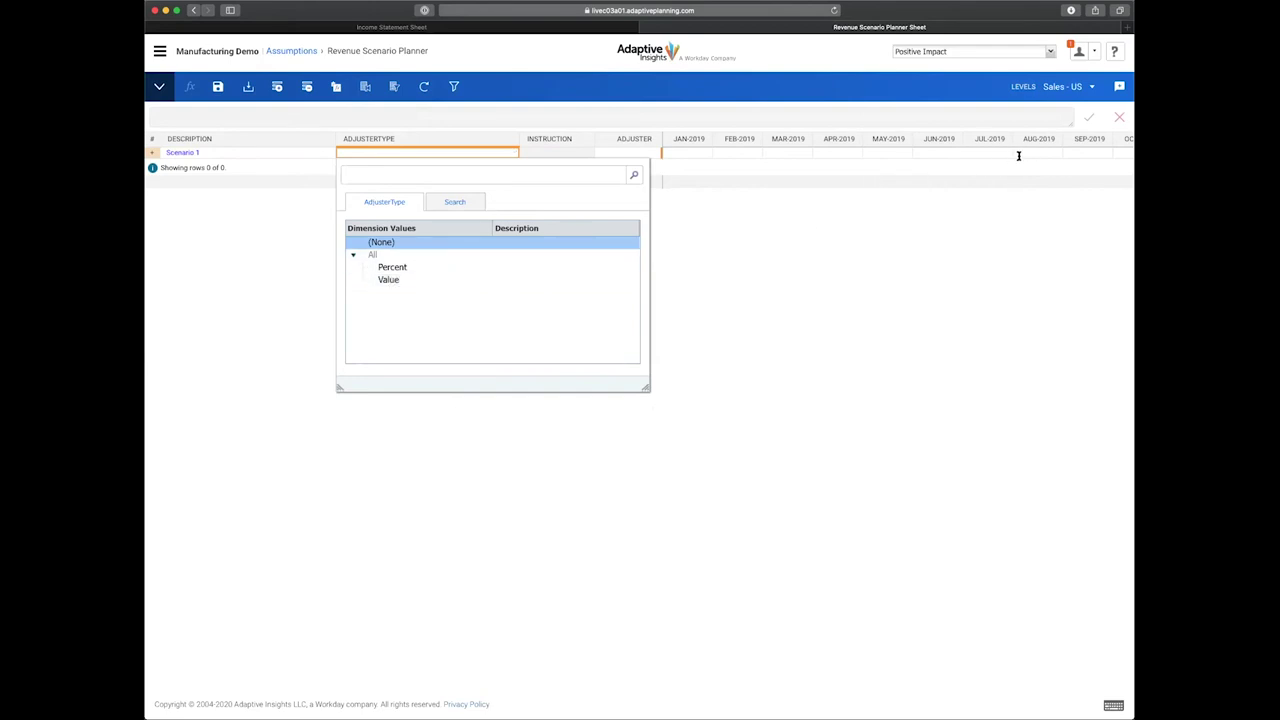
{"action": "left_click", "coordinate": [390, 268]}
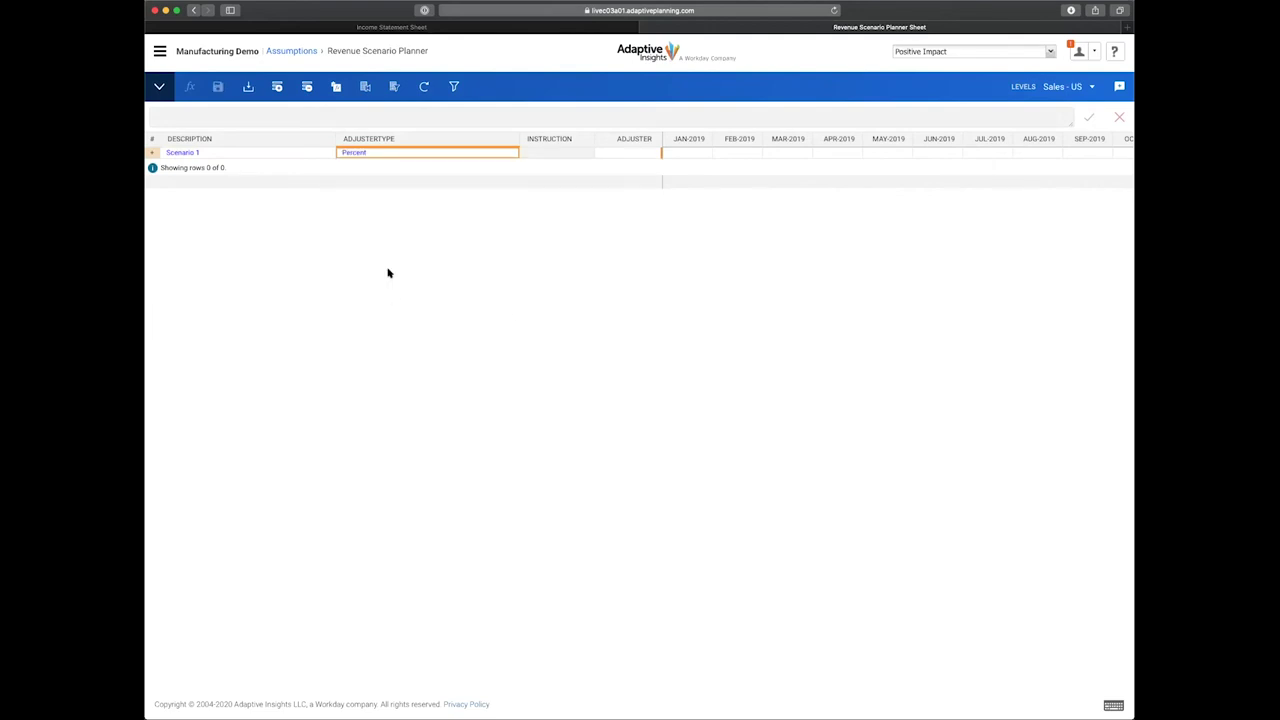
- Enter a 5 percent adjustment for each month from April to June 2020 in the Scenario 1 row
{"action": "scroll", "coordinate": [776, 151], "scroll_direction": "right", "scroll_amount": 4}
{"action": "scroll", "coordinate": [776, 151], "scroll_direction": "right", "scroll_amount": 8}
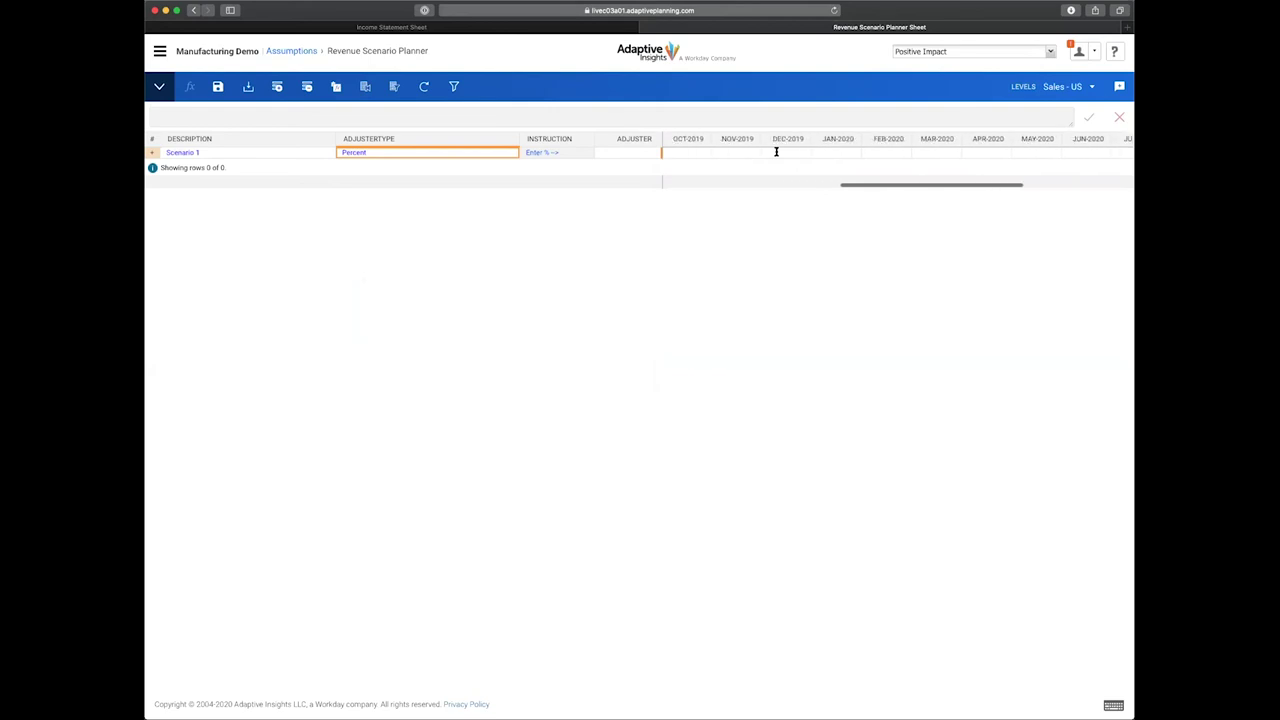
{"action": "scroll", "coordinate": [776, 151], "scroll_direction": "right", "scroll_amount": 1}
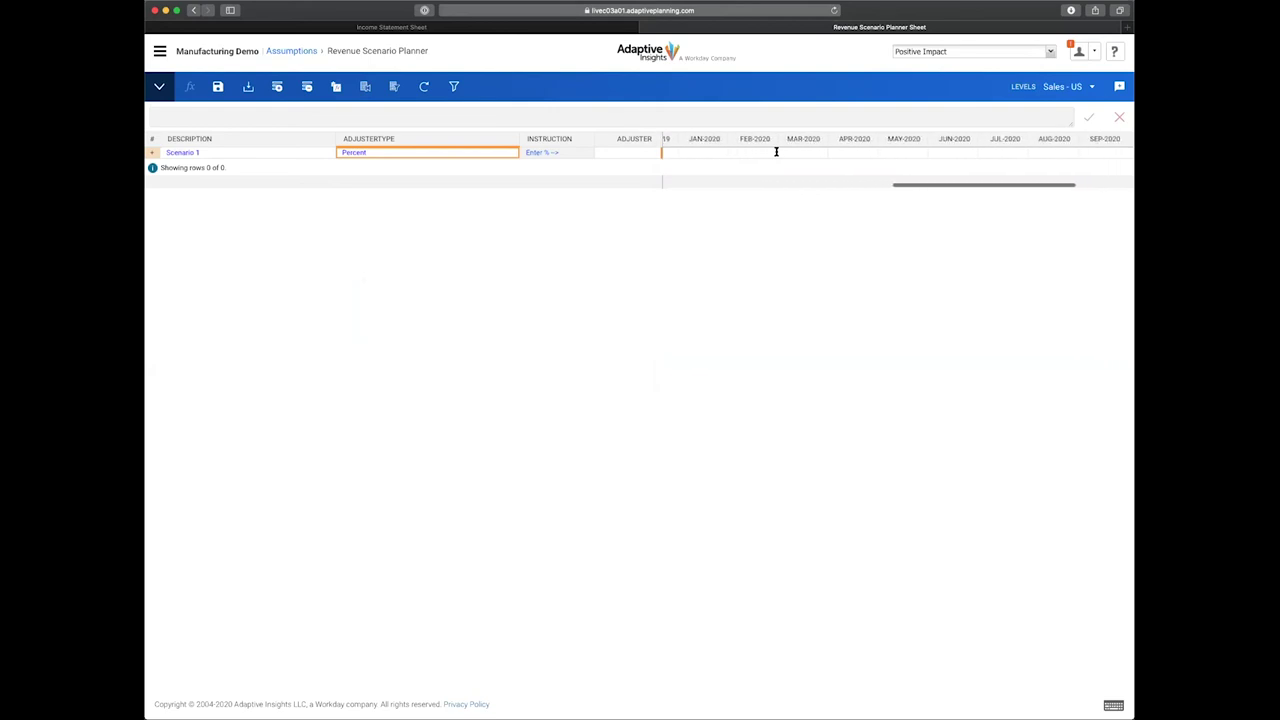
{"action": "scroll", "coordinate": [810, 152], "scroll_direction": "right", "scroll_amount": 2}
{"action": "left_click", "coordinate": [836, 152]}
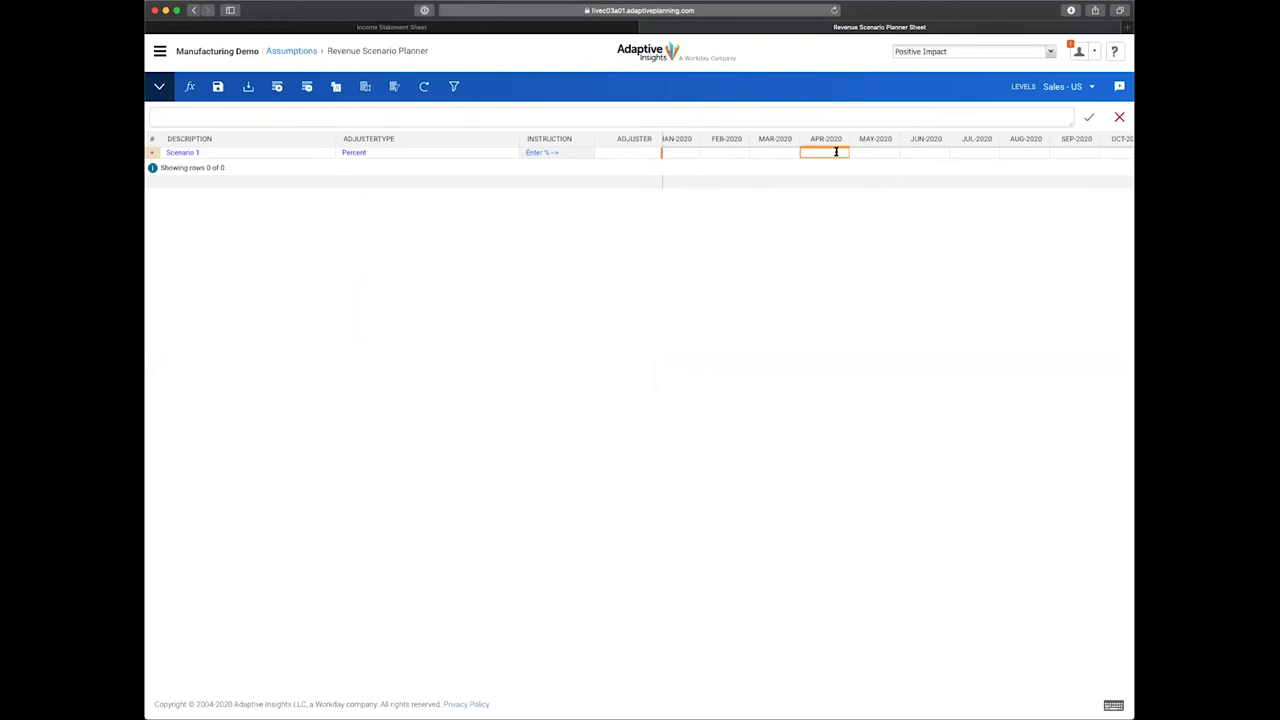
{"action": "type", "text": "5"}
{"action": "key", "text": "Tab"}
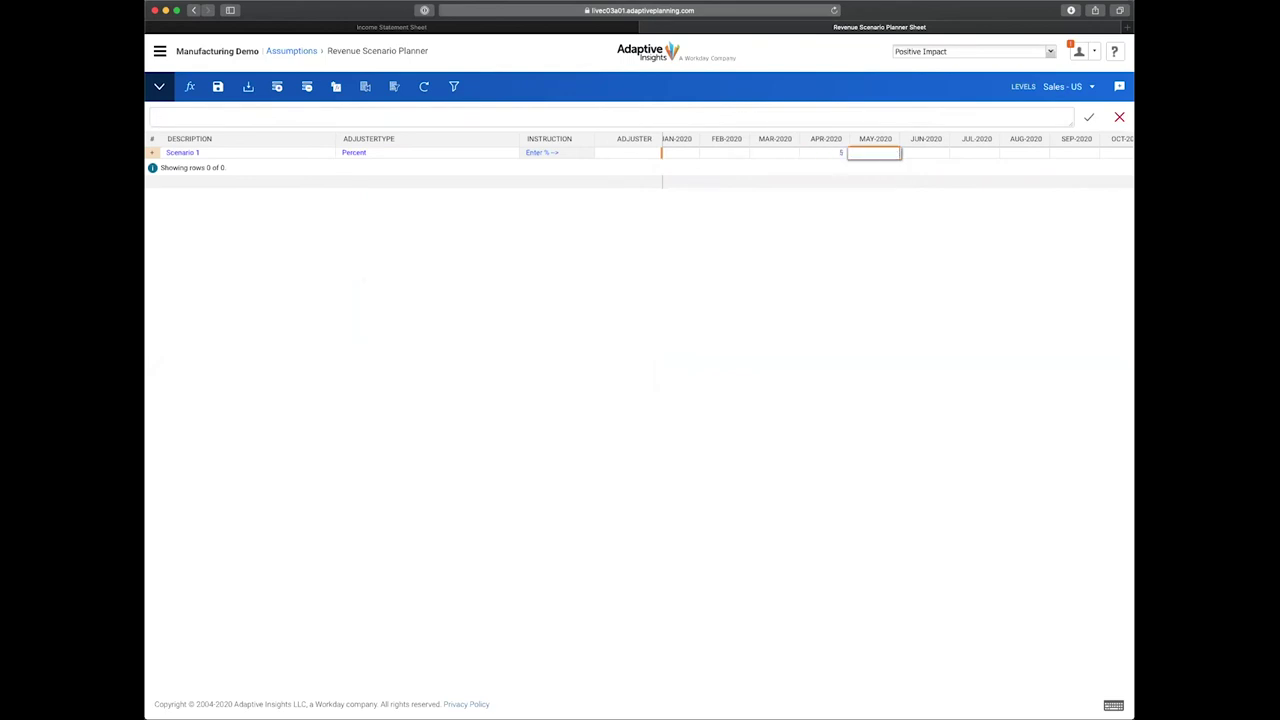
{"action": "key", "text": "Tab"}
{"action": "key", "text": "Tab"}
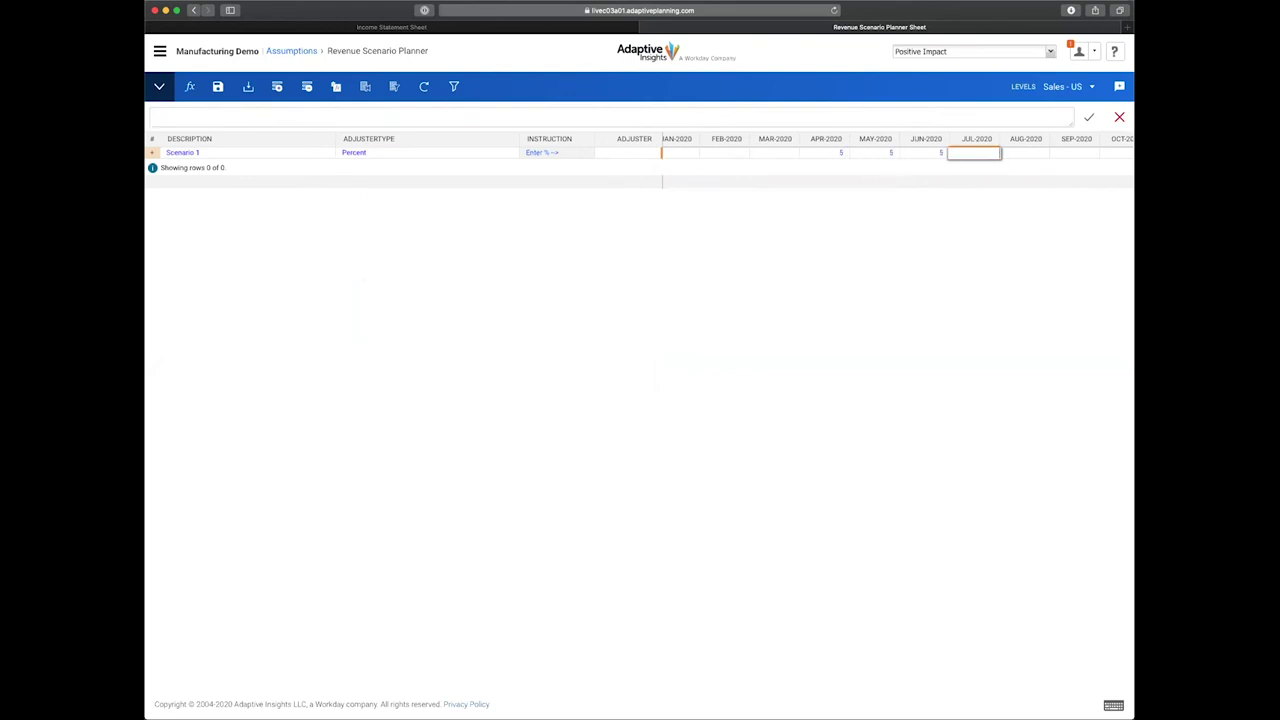
- Enter 10 percent for July to September 2020 and 15 percent for October to December 2020, and save the sheet
{"action": "type", "text": "10"}
{"action": "key", "text": "Tab"}
{"action": "type", "text": "10"}
{"action": "key", "text": "Tab"}
{"action": "type", "text": "10"}
{"action": "key", "text": "Tab"}
{"action": "type", "text": "15"}
{"action": "key", "text": "Tab"}
{"action": "type", "text": "15"}
{"action": "key", "text": "Tab"}
{"action": "type", "text": "15"}
{"action": "key", "text": "Return"}
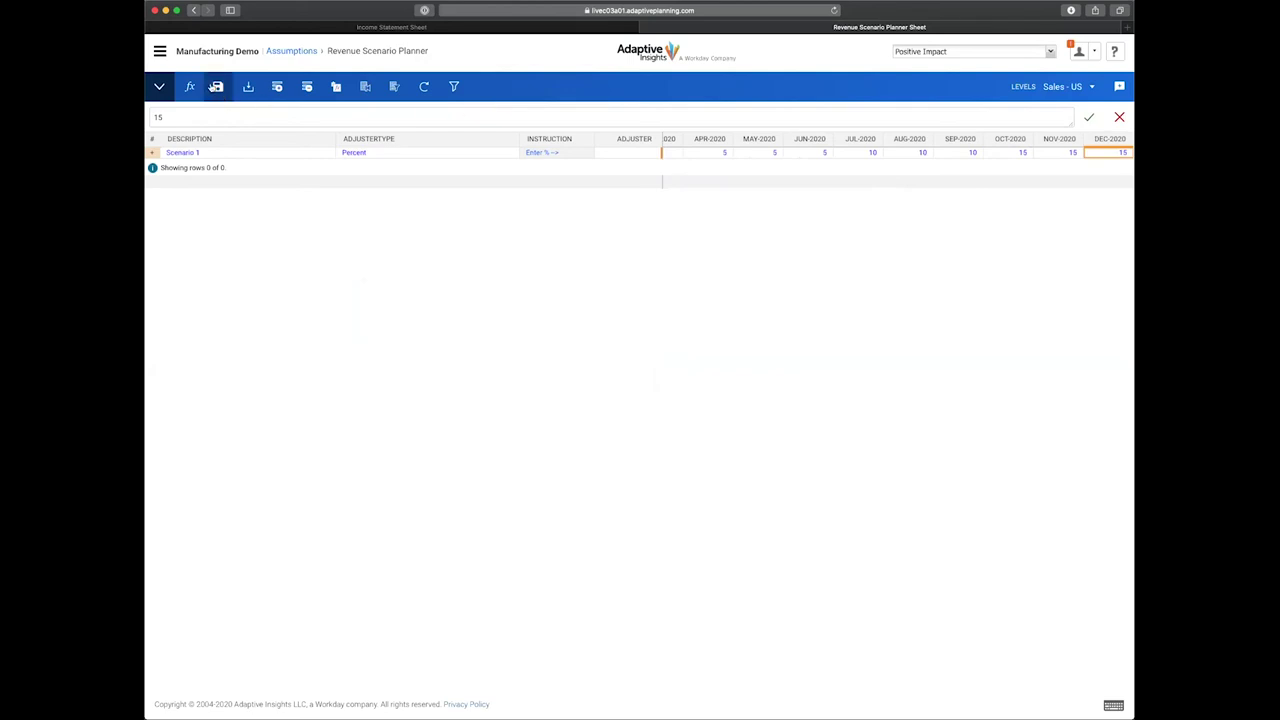
{"action": "left_click", "coordinate": [215, 87]}
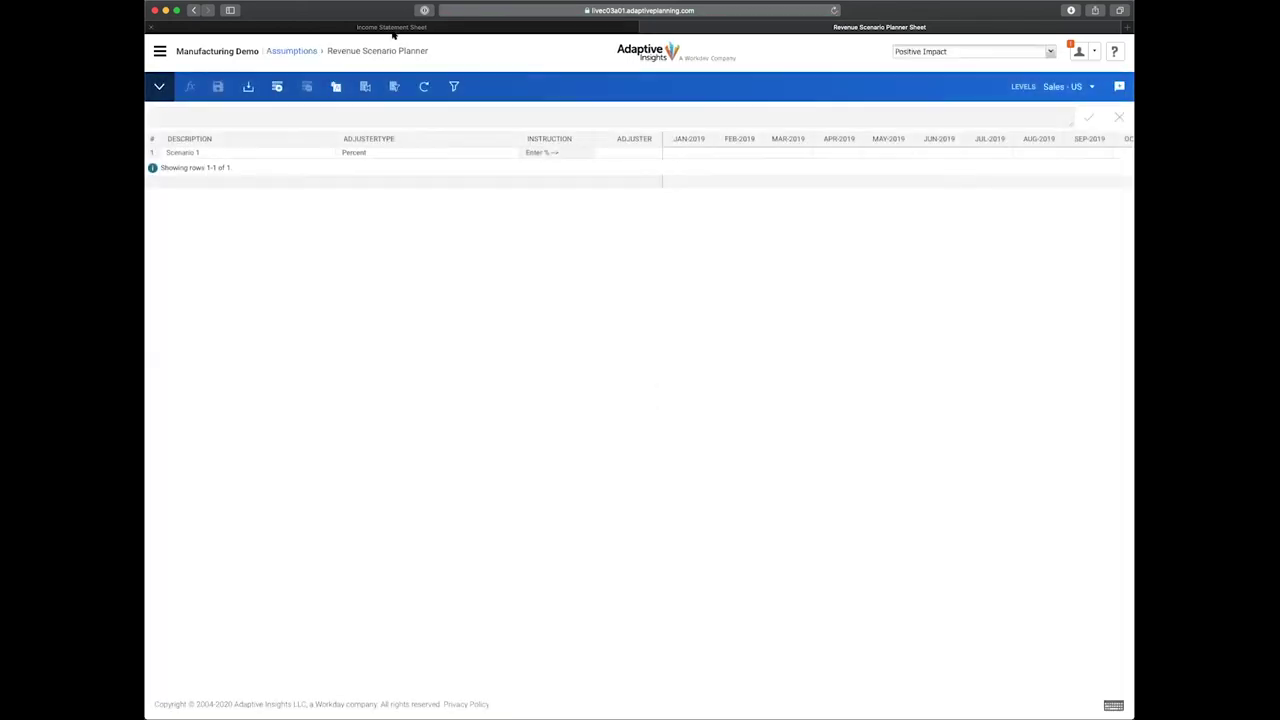
- Return to the Income Statement sheet and examine the adjusted 4010 Standard Product sales from April to December 2020
{"action": "left_click", "coordinate": [393, 30]}
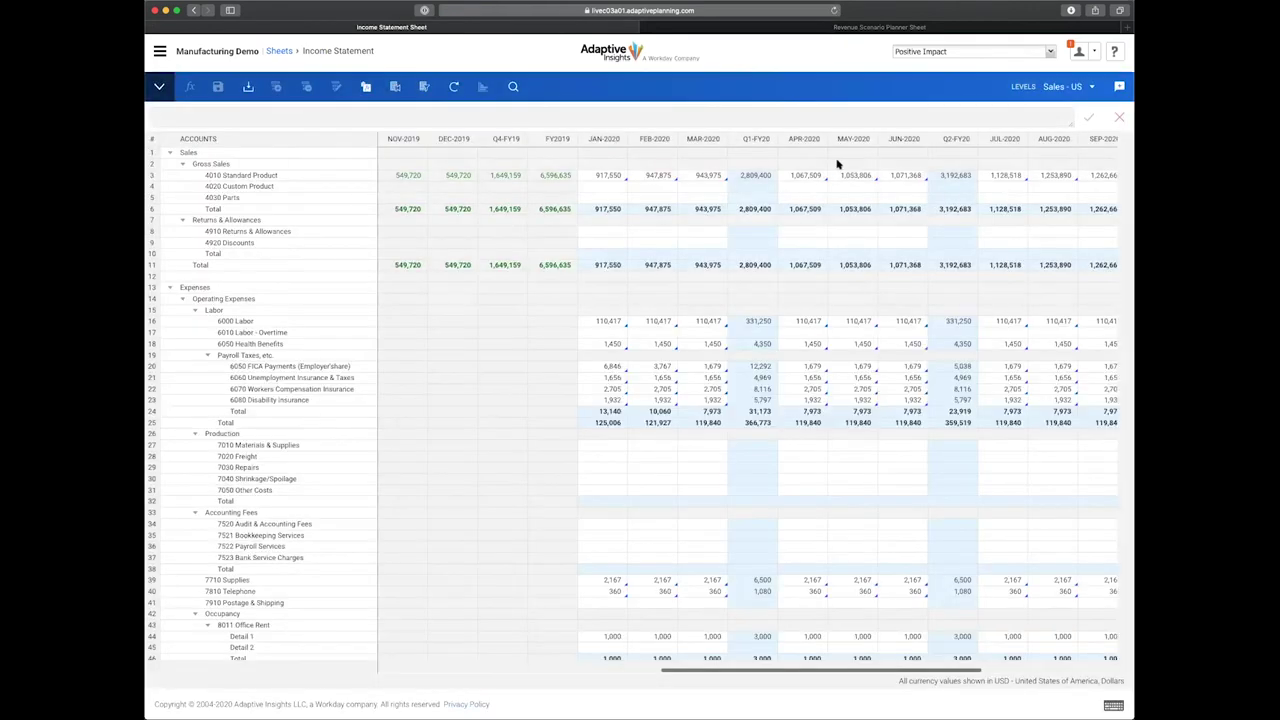
{"action": "scroll", "coordinate": [713, 175], "scroll_direction": "right", "scroll_amount": 5}
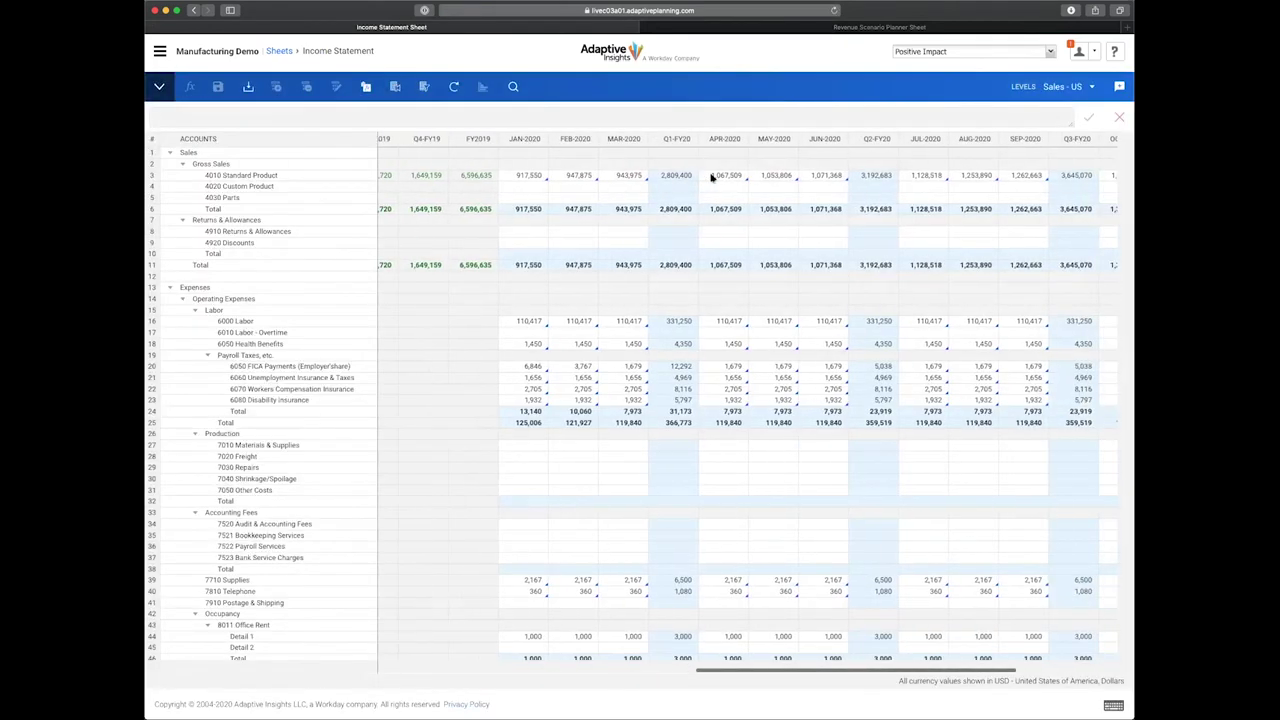
{"action": "left_click", "coordinate": [786, 177]}
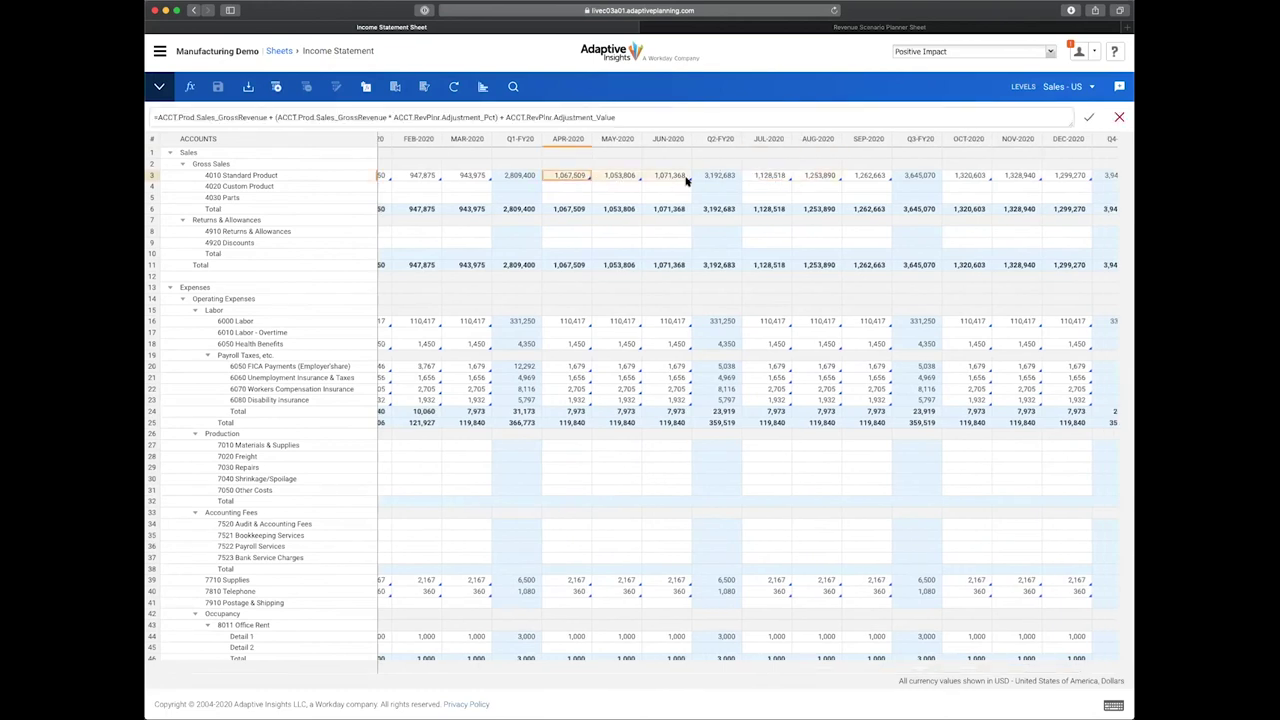
{"action": "left_click", "coordinate": [768, 177]}
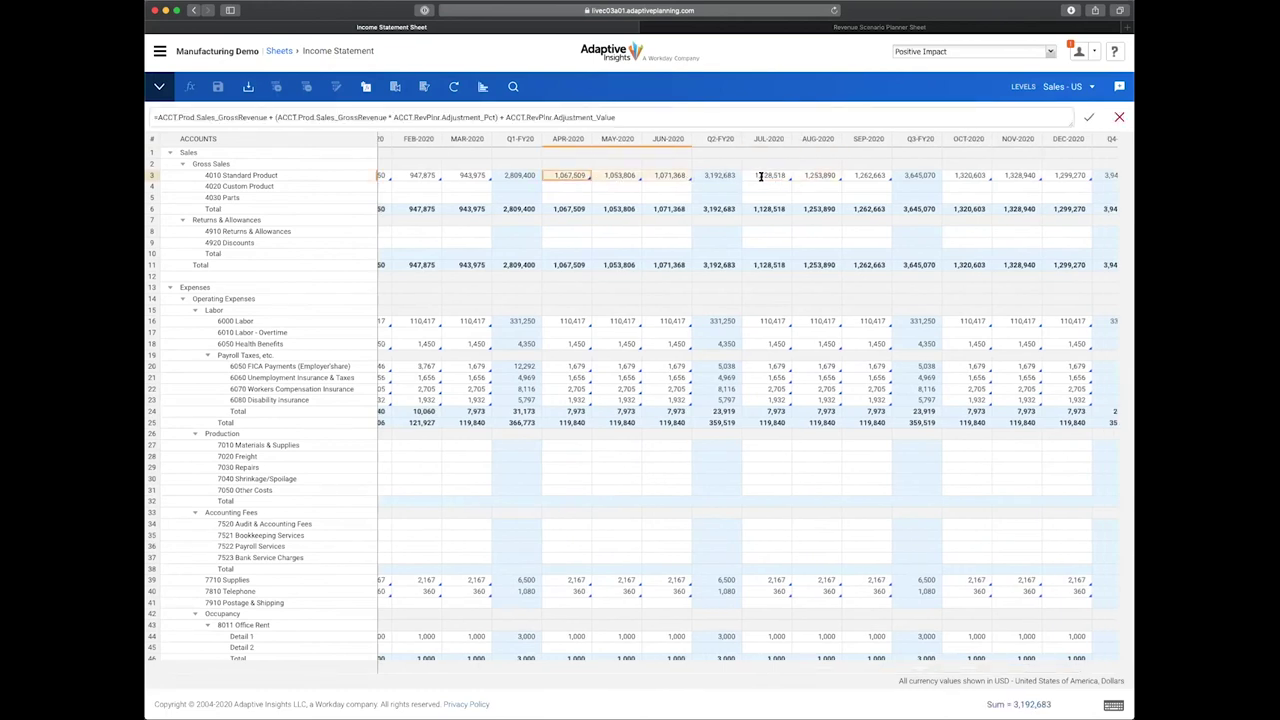
{"action": "left_click", "coordinate": [966, 177]}
{"action": "left_click", "coordinate": [1052, 176], "text": "shift"}
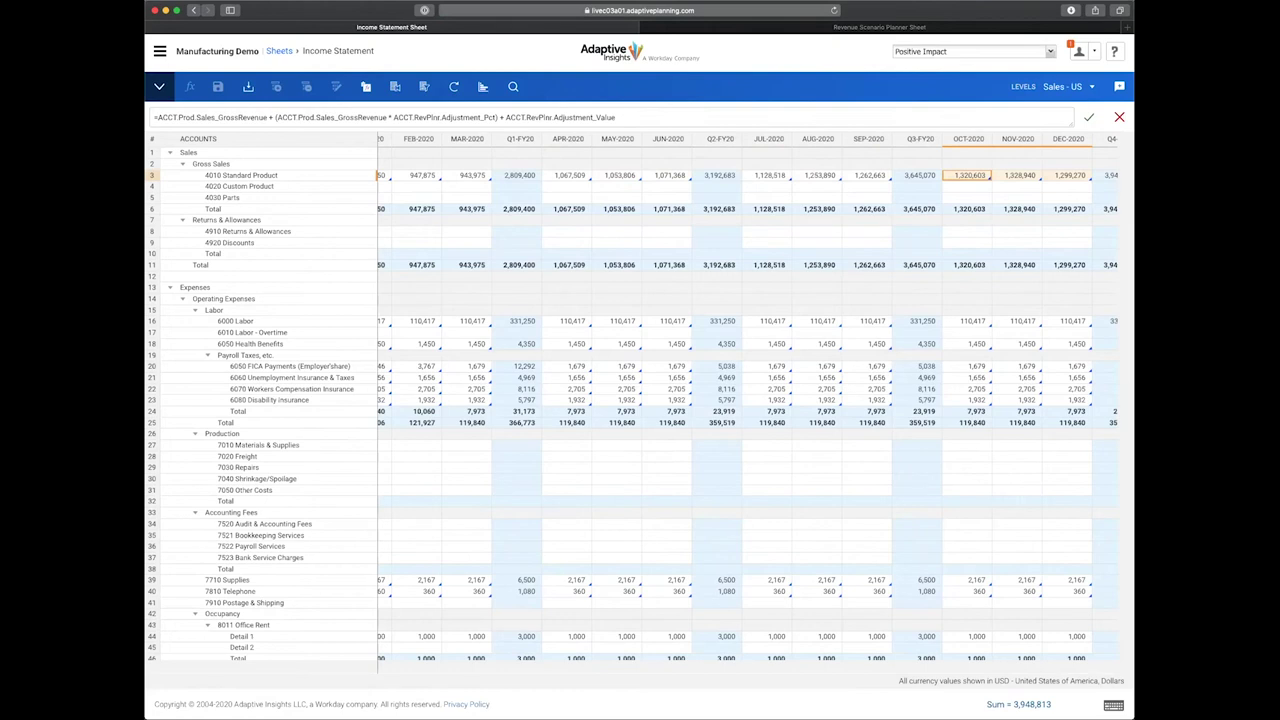
- Open the Company Summary dashboard and compare baseline and Positive Impact gross sales and expenses in the Gross Sales Projections chart
{"action": "left_click", "coordinate": [161, 52]}
{"action": "left_click", "coordinate": [186, 198]}
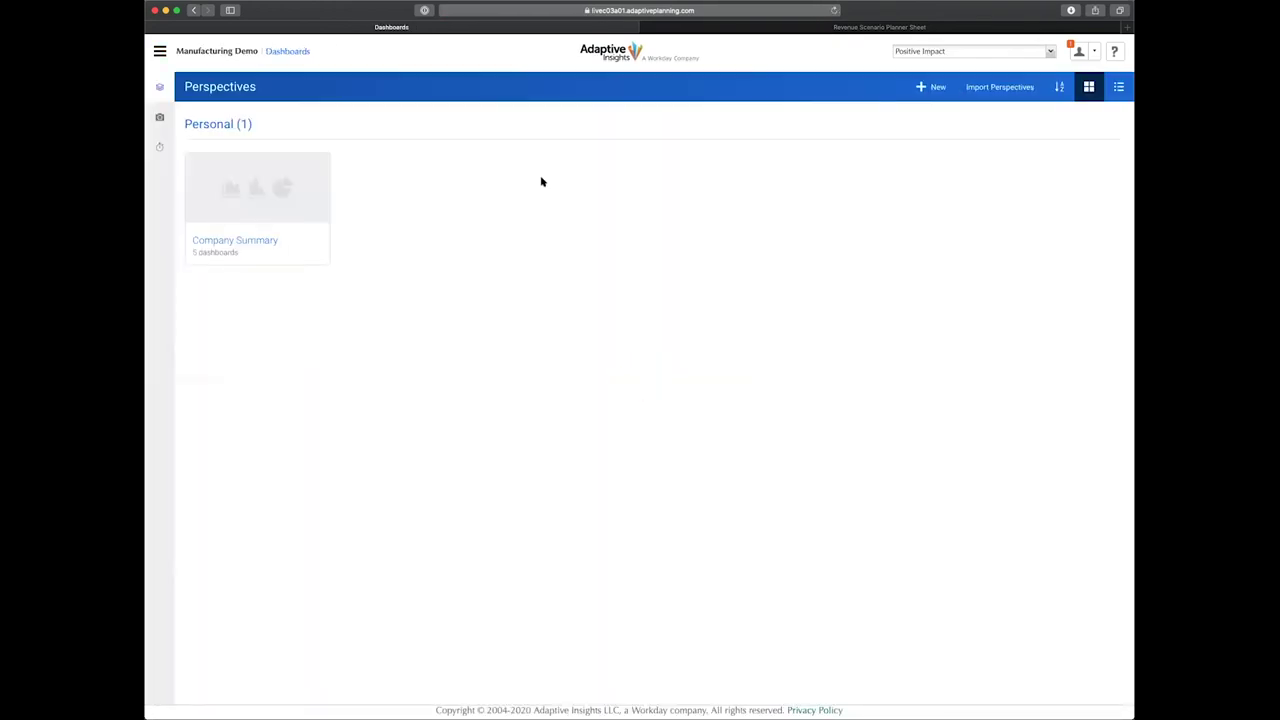
{"action": "left_click", "coordinate": [286, 201]}
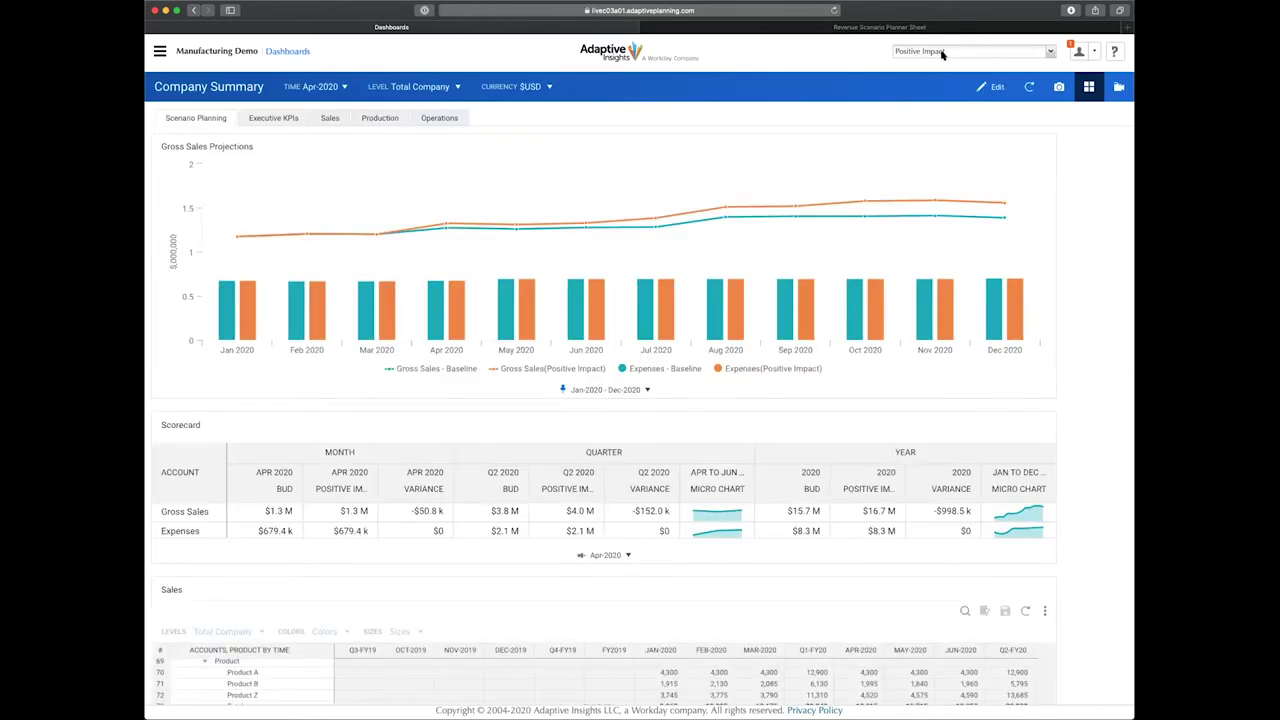
{"action": "mouse_move", "coordinate": [800, 205]}
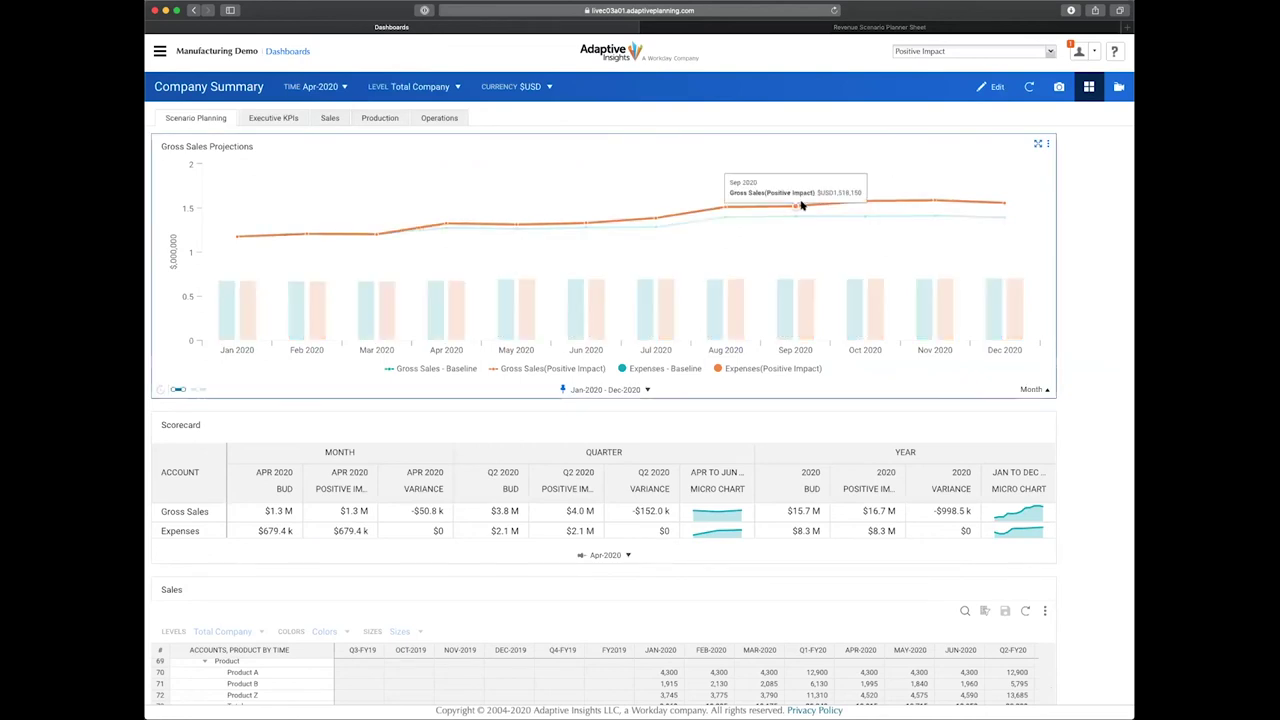
{"action": "mouse_move", "coordinate": [615, 218]}
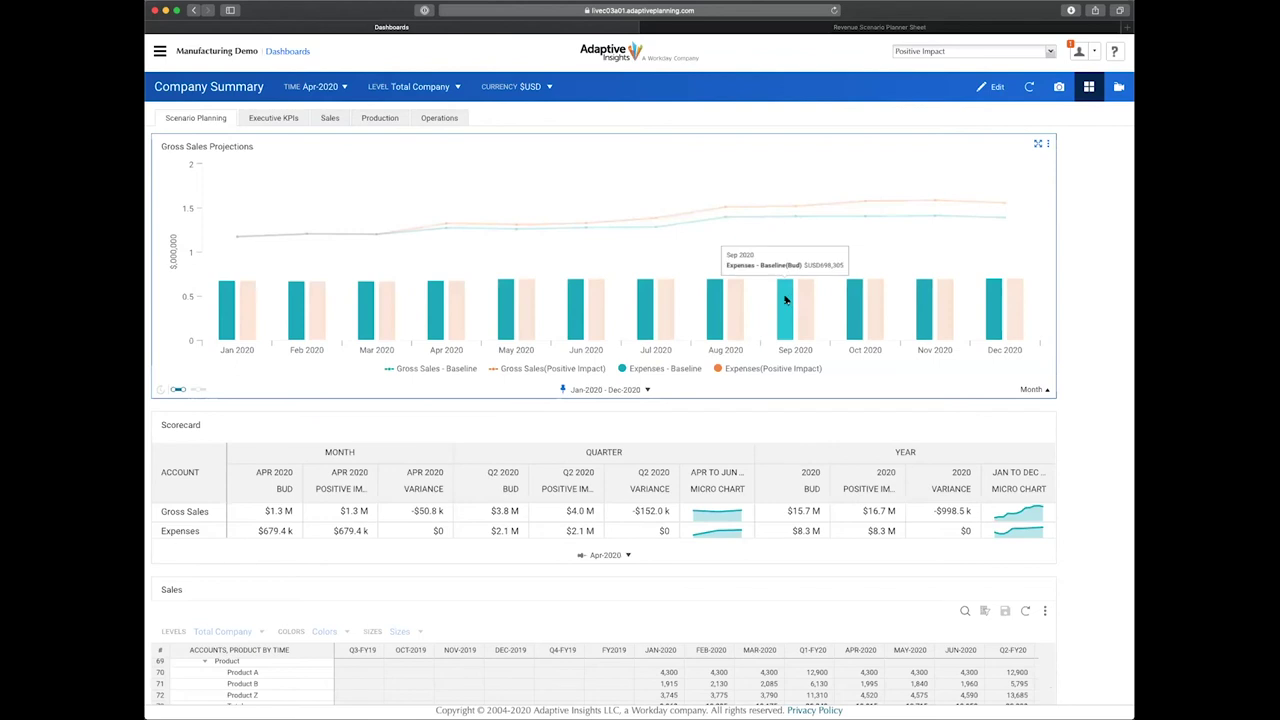
{"action": "mouse_move", "coordinate": [743, 208]}
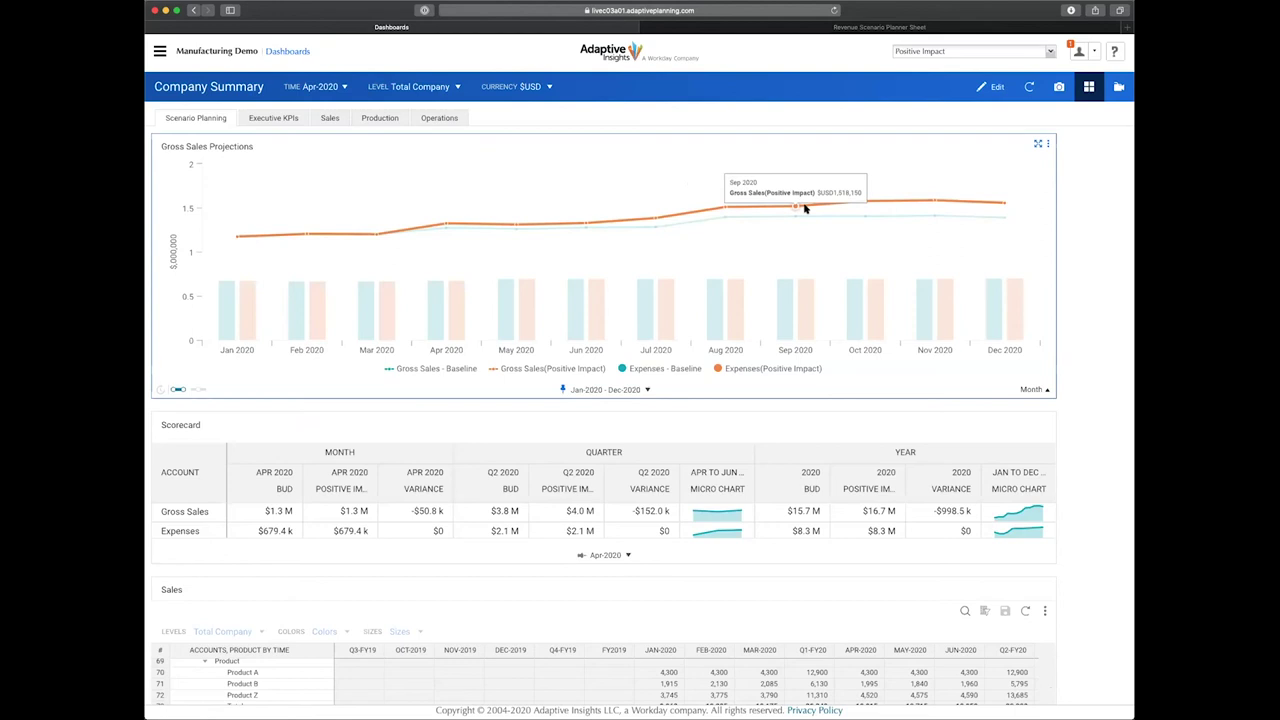
{"action": "mouse_move", "coordinate": [744, 293]}
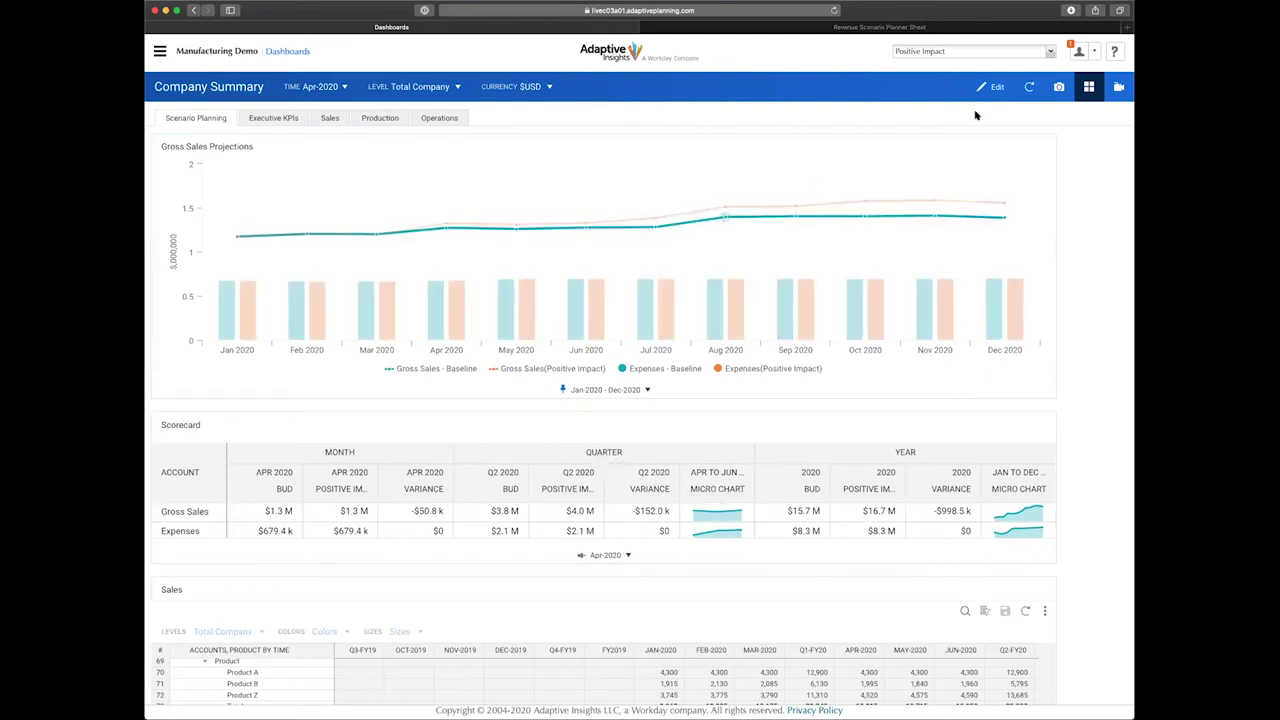
- View the dashboard under the Negative Impact version for comparison and switch it back to Positive Impact
{"action": "left_click", "coordinate": [1049, 51]}
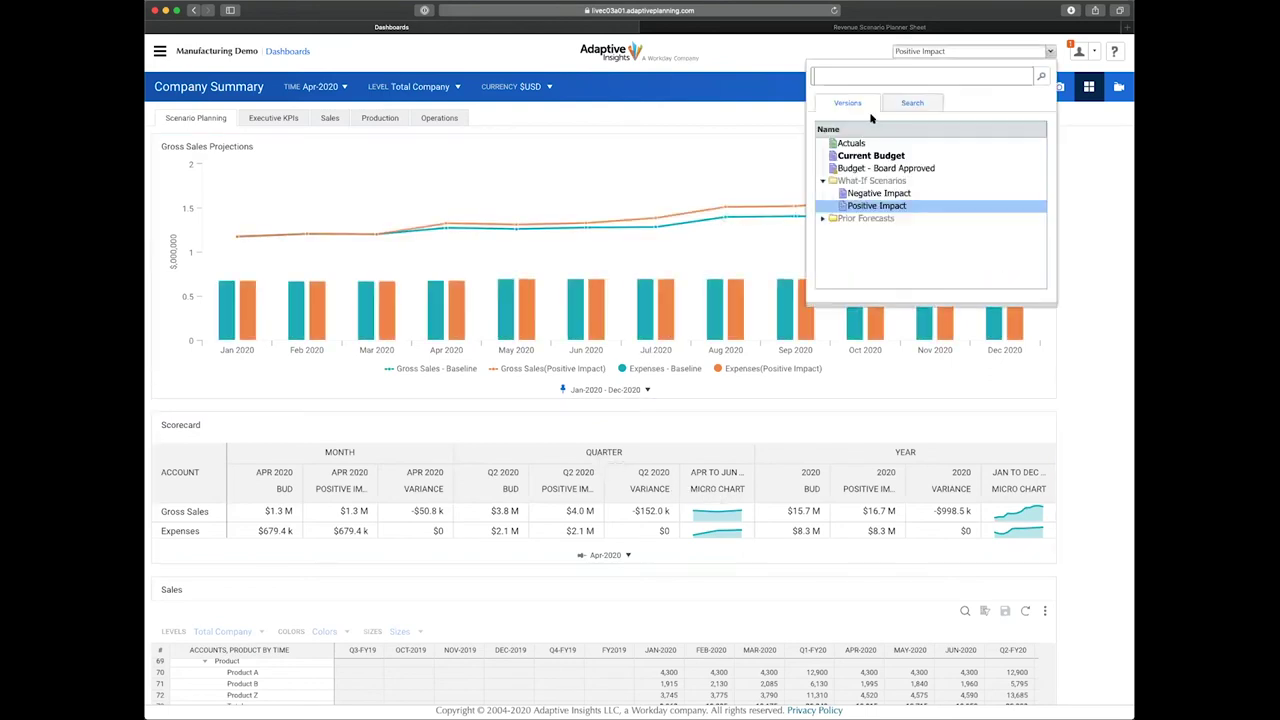
{"action": "left_click", "coordinate": [866, 193]}
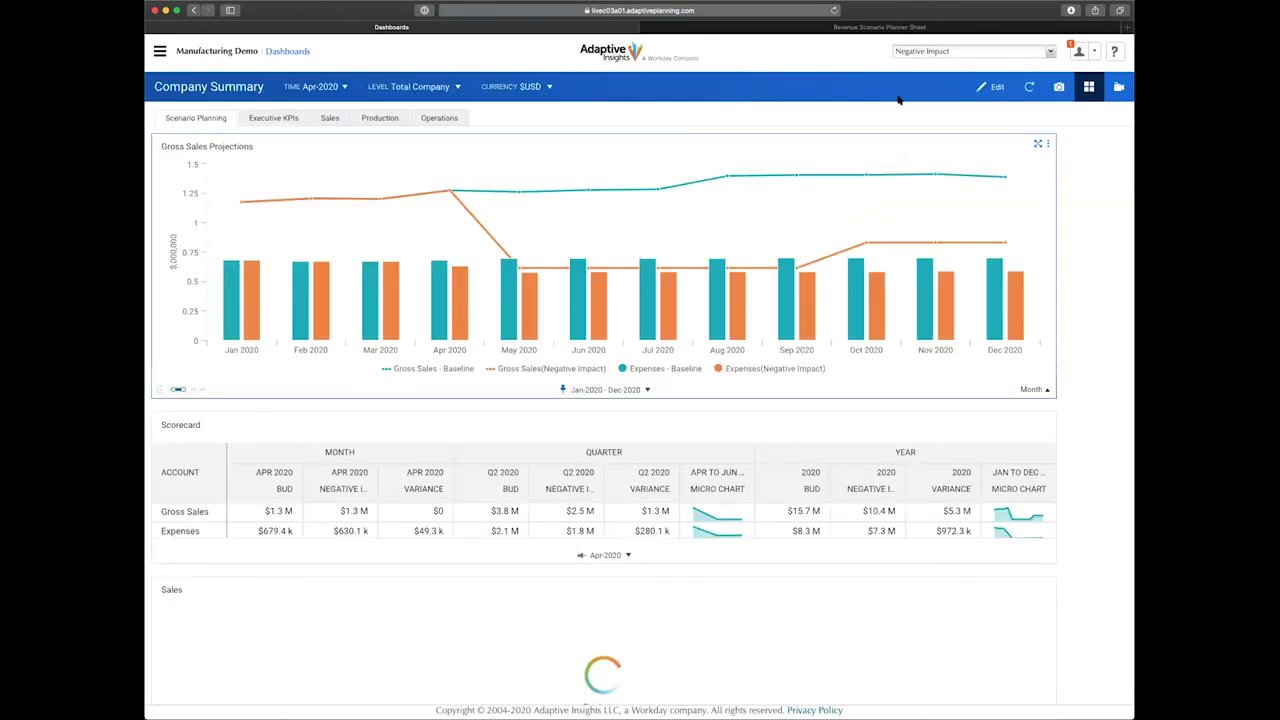
{"action": "left_click", "coordinate": [963, 57]}
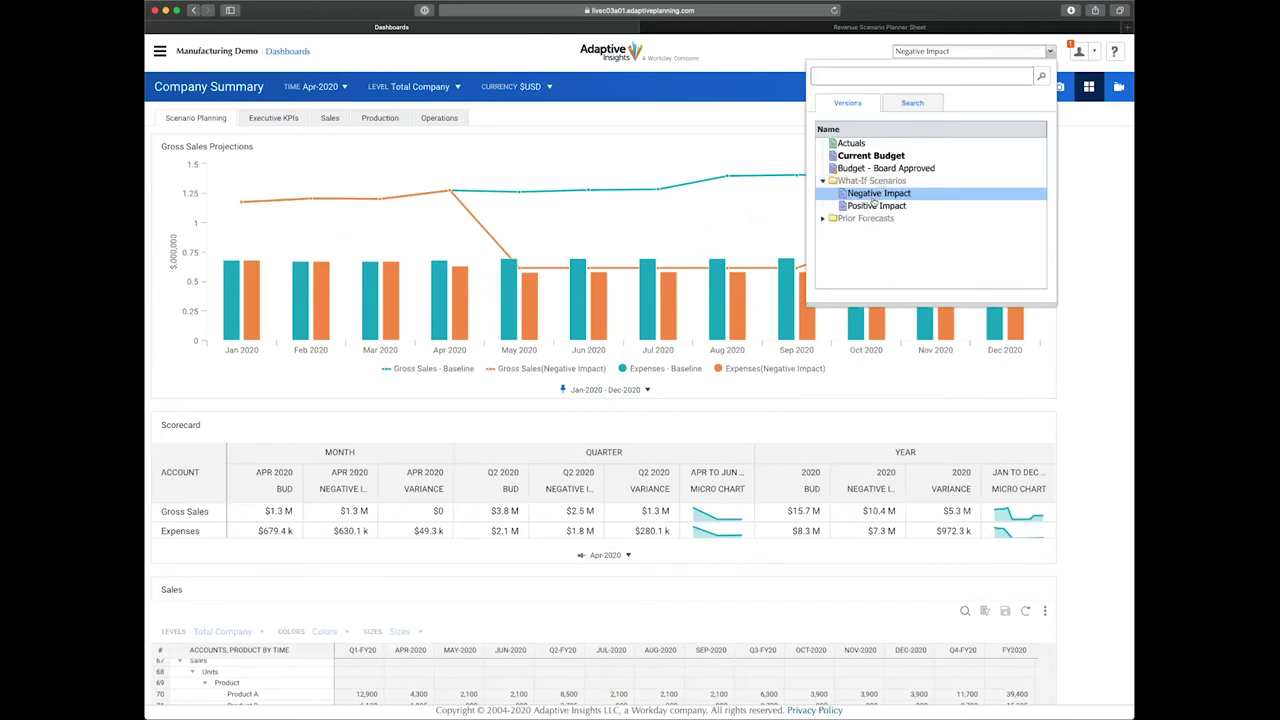
{"action": "left_click", "coordinate": [876, 205]}
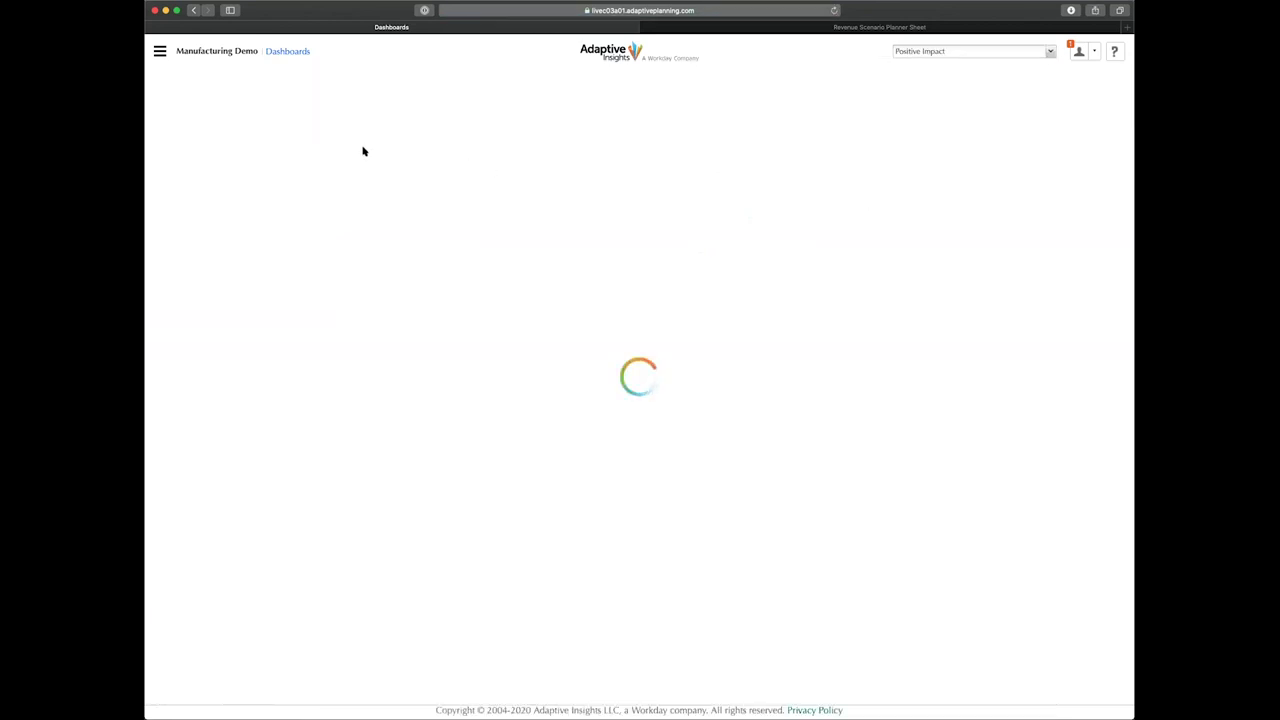
- Open the shared report Scenario Variances and compare Negative Impact with Current Budget by quarter
{"action": "left_click", "coordinate": [159, 51]}
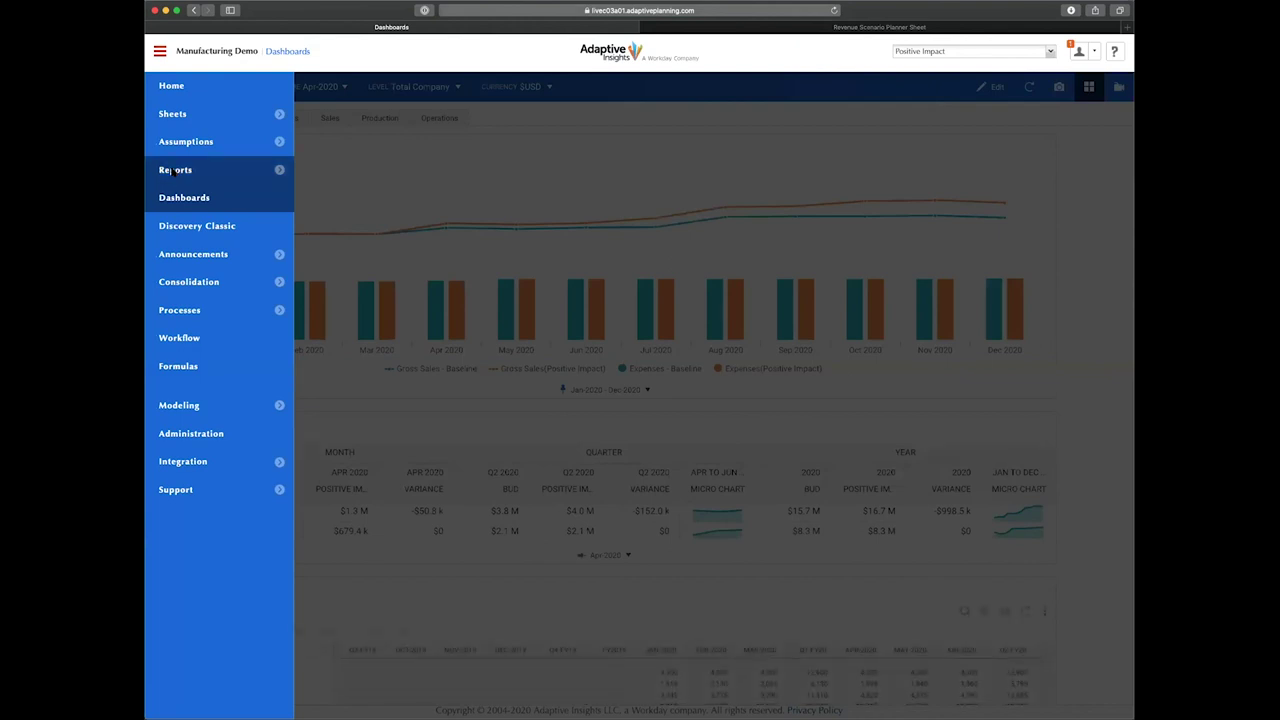
{"action": "left_click", "coordinate": [174, 171]}
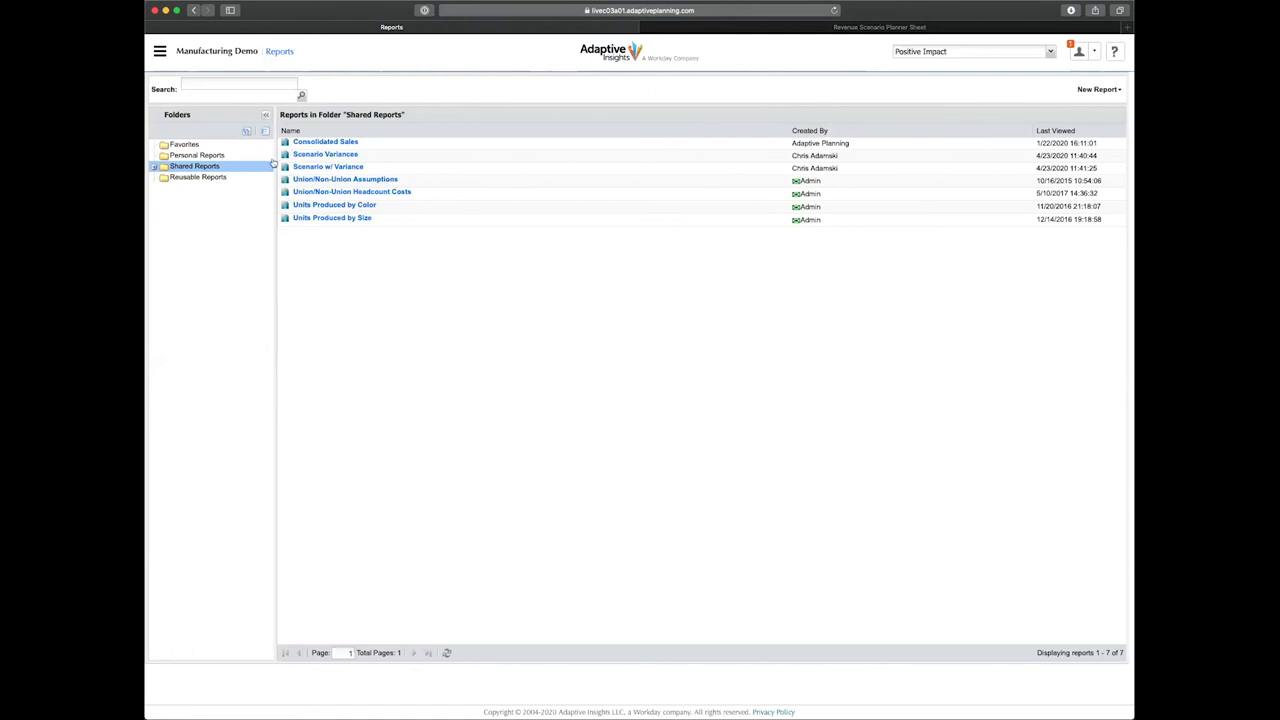
{"action": "left_click", "coordinate": [314, 155]}
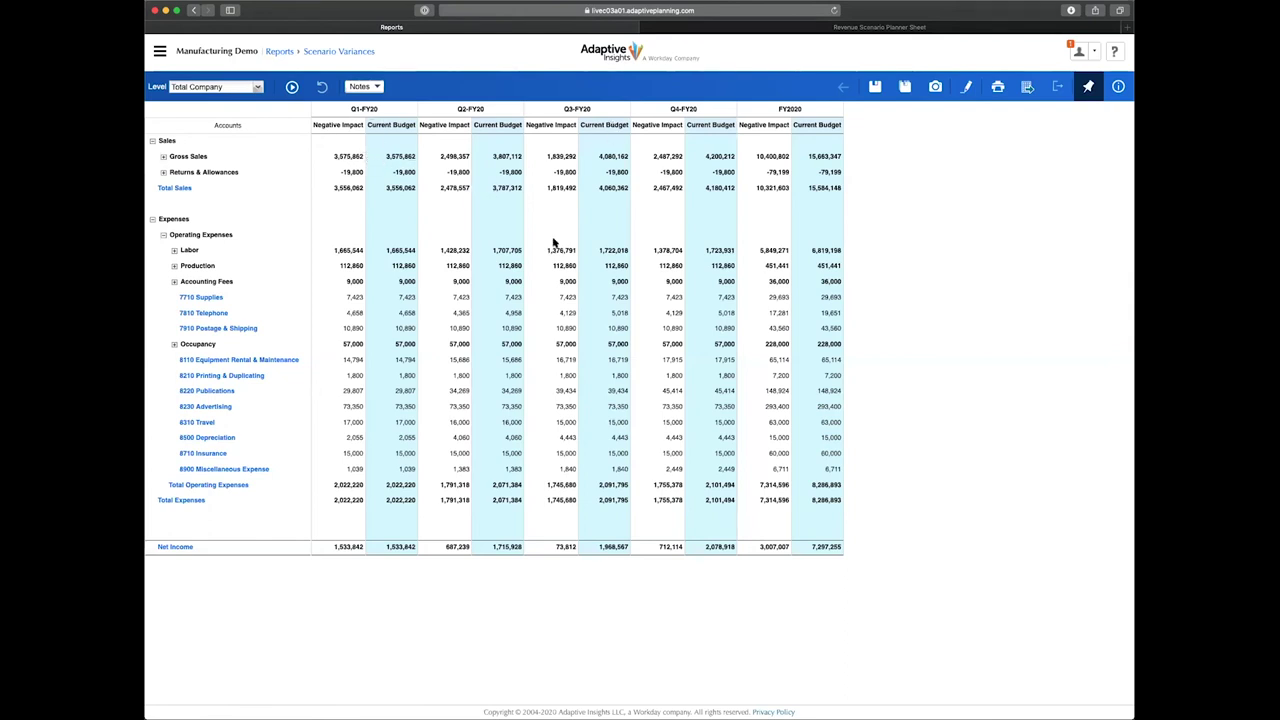
- Add the Positive Impact what-if version as a column after Current Budget under FY2020 in the Scenario Variances report and run it
{"action": "left_click", "coordinate": [968, 88]}
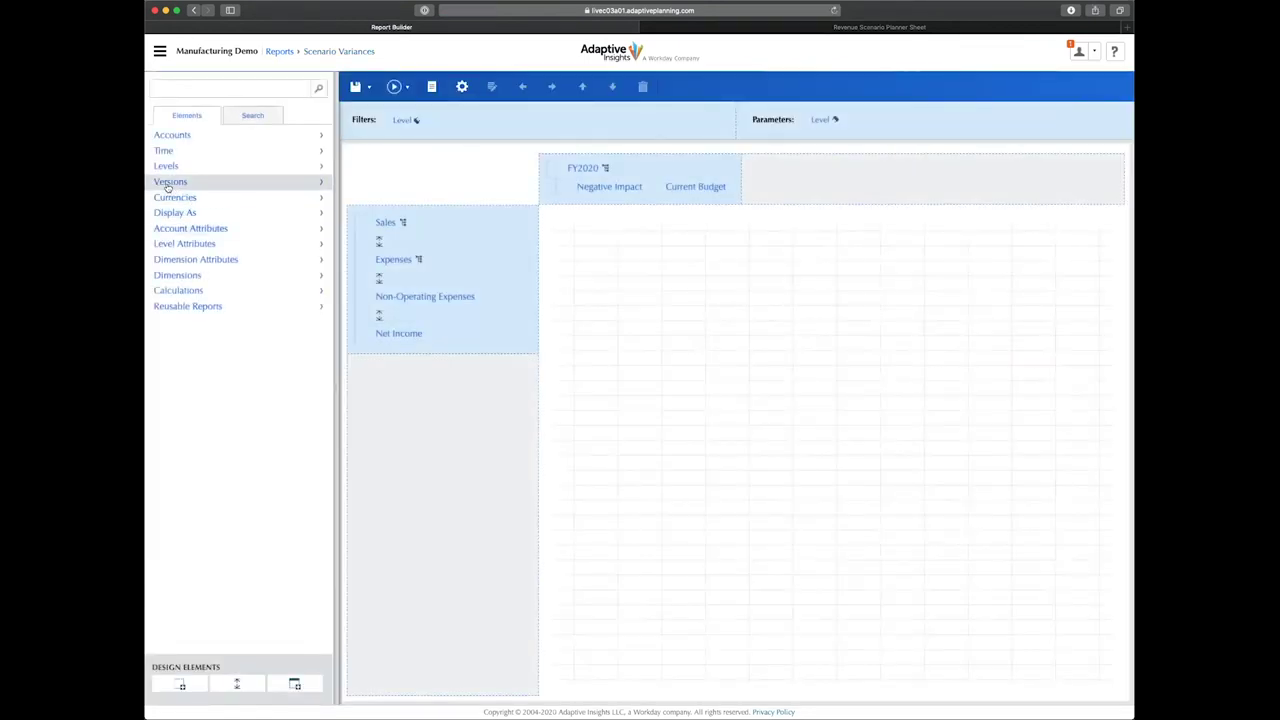
{"action": "left_click", "coordinate": [166, 182]}
{"action": "left_click", "coordinate": [156, 218]}
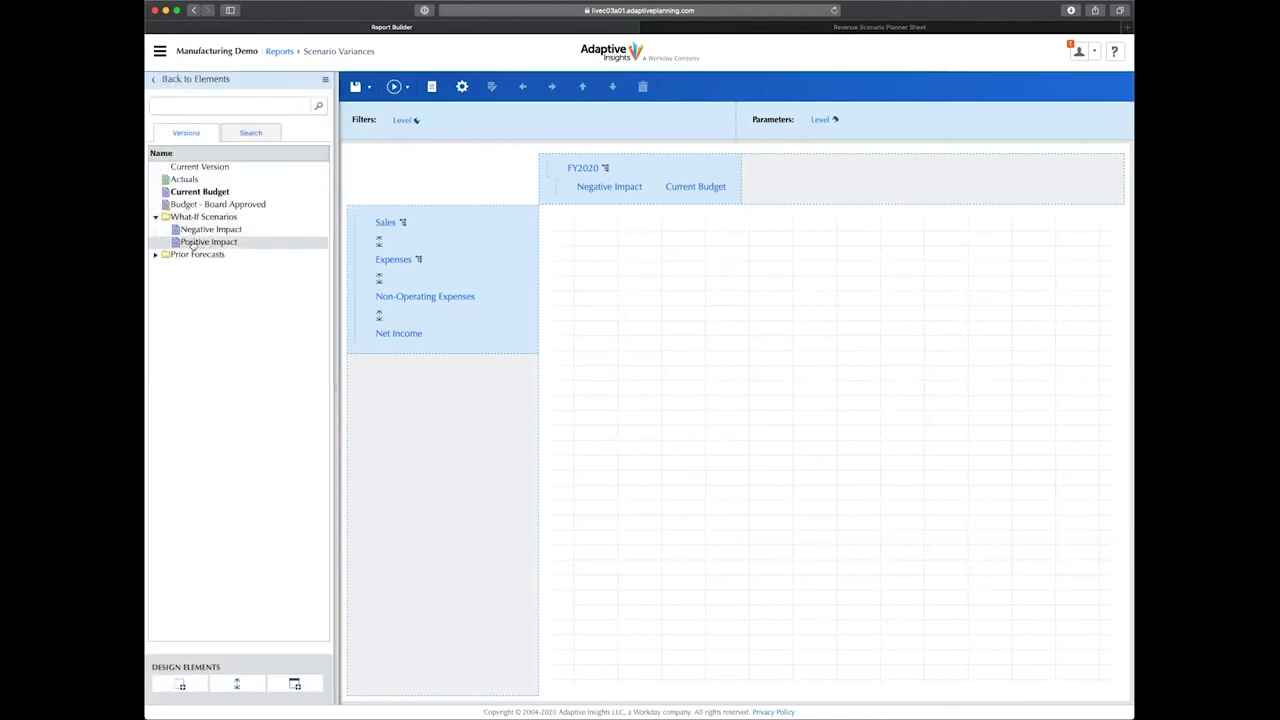
{"action": "left_click_drag", "start_coordinate": [210, 245], "coordinate": [741, 193]}
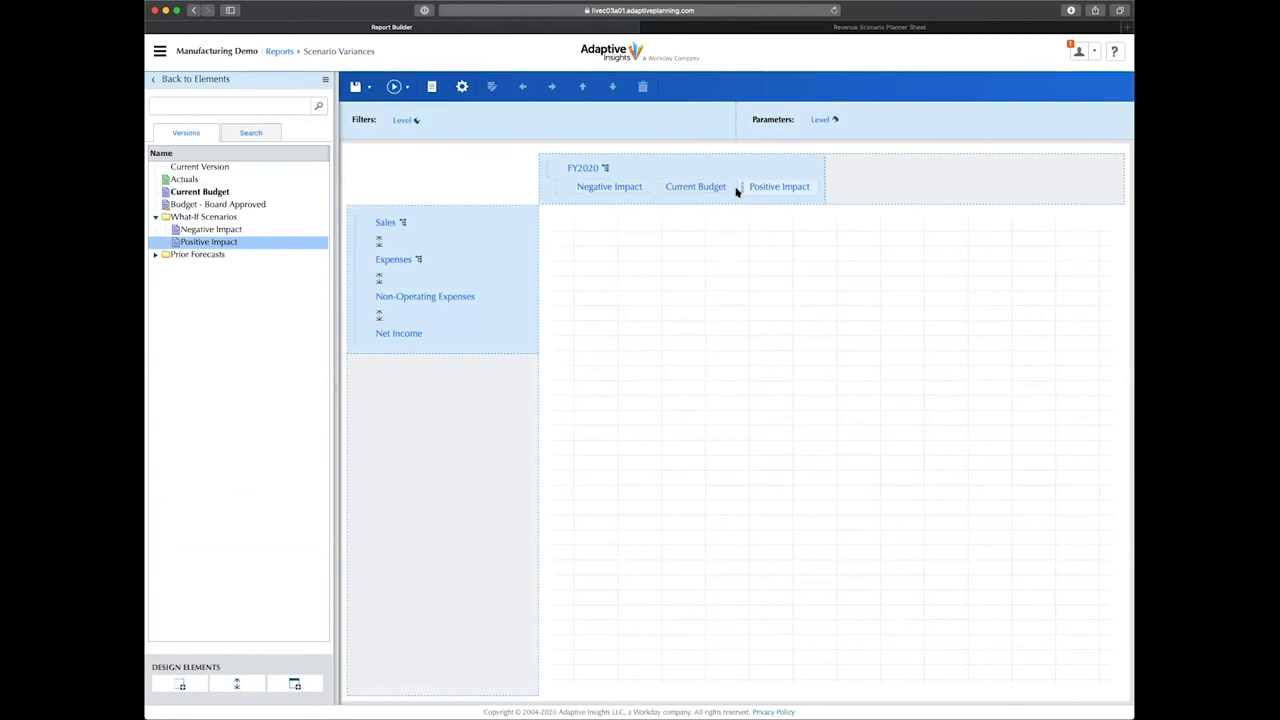
{"action": "left_click", "coordinate": [393, 86]}
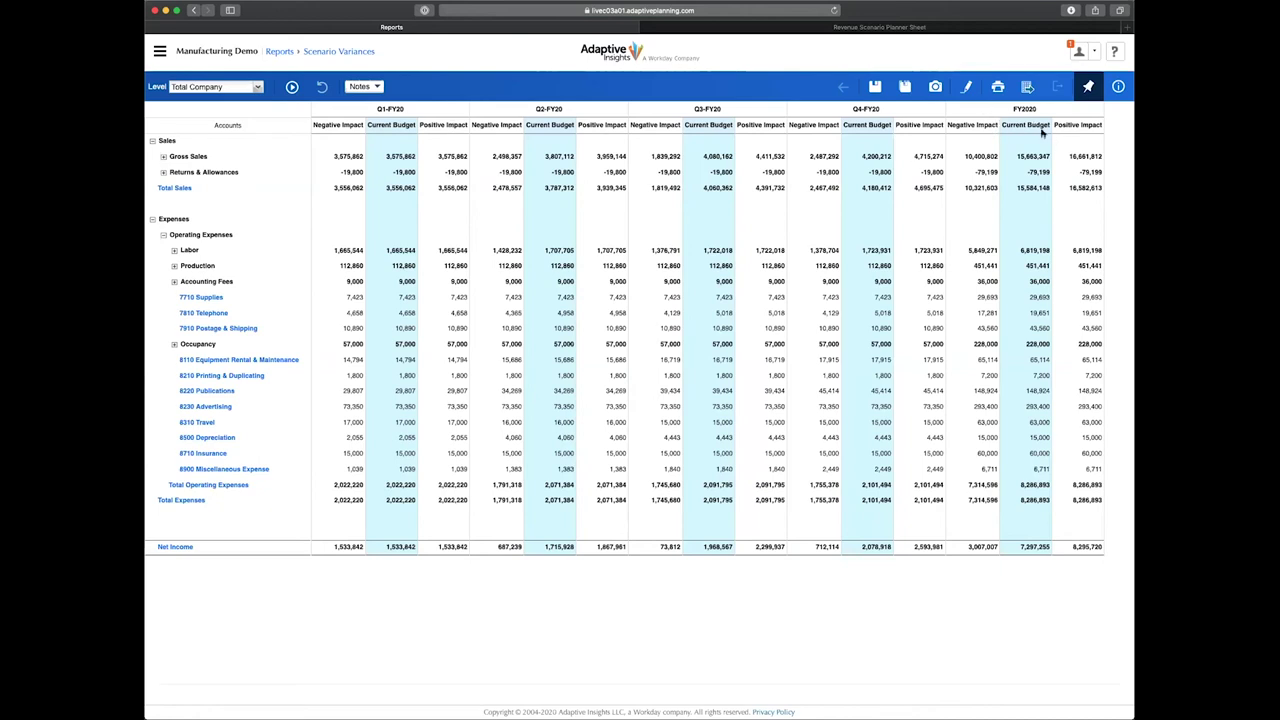
- Open the Scenario w/ Variance report, choose the Positive Impact version and run the comparison against Current Budget
{"action": "left_click", "coordinate": [281, 53]}
{"action": "left_click", "coordinate": [346, 168]}
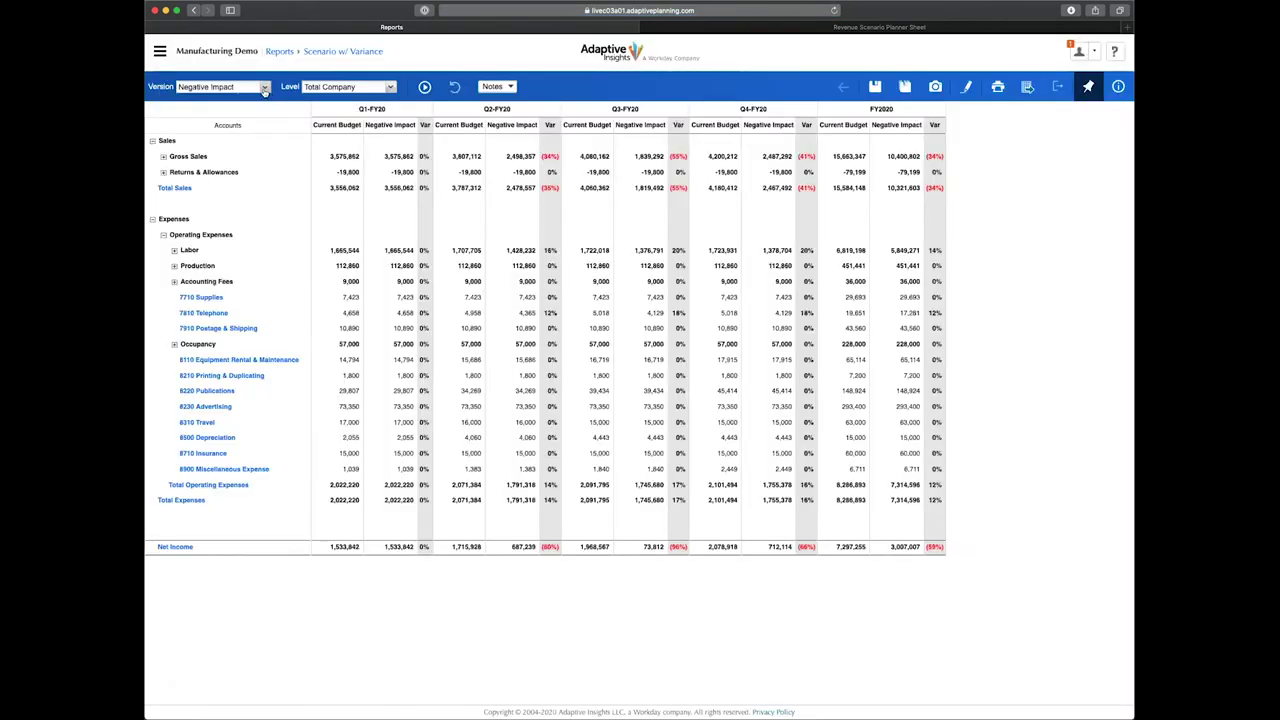
{"action": "left_click", "coordinate": [265, 87]}
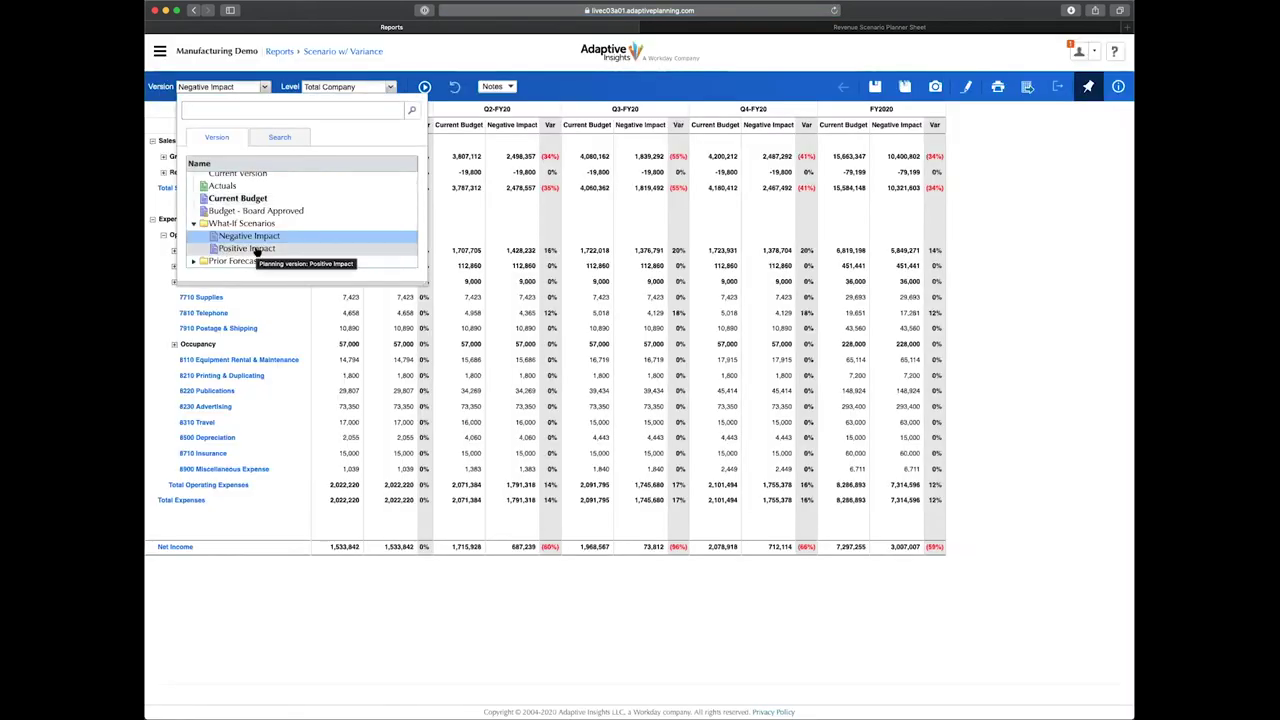
{"action": "left_click", "coordinate": [255, 249]}
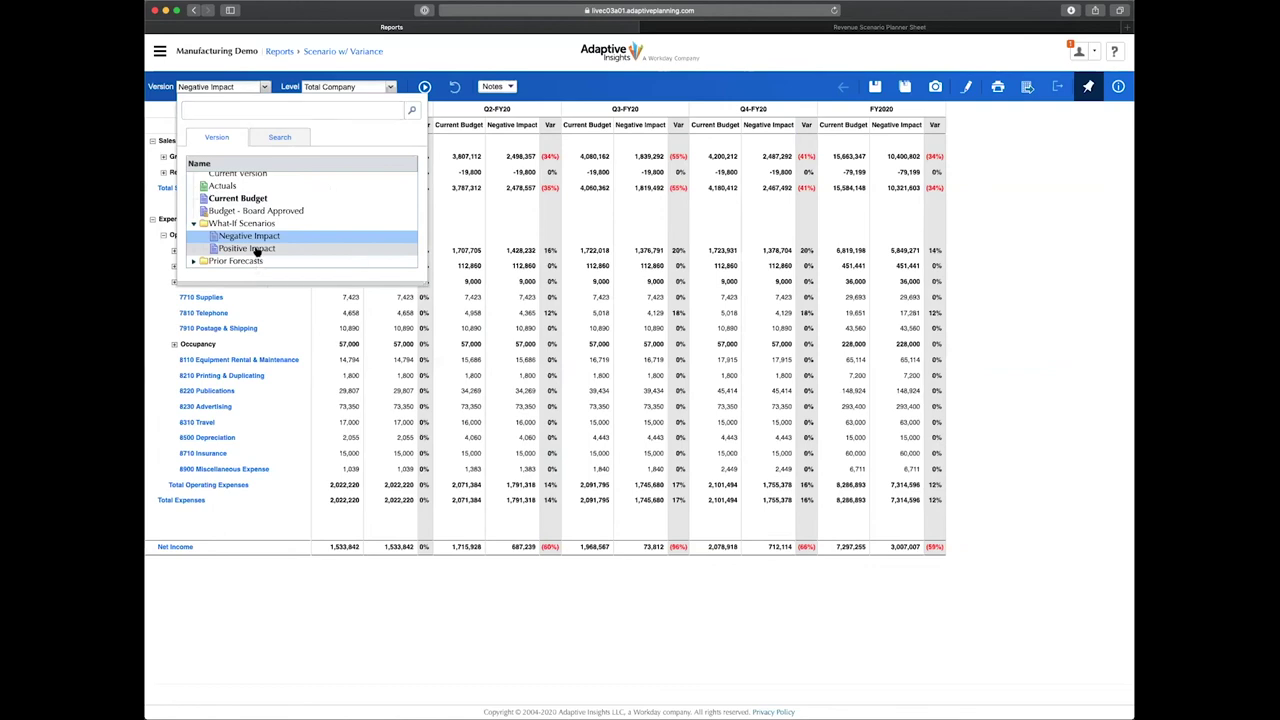
{"action": "left_click", "coordinate": [424, 86]}
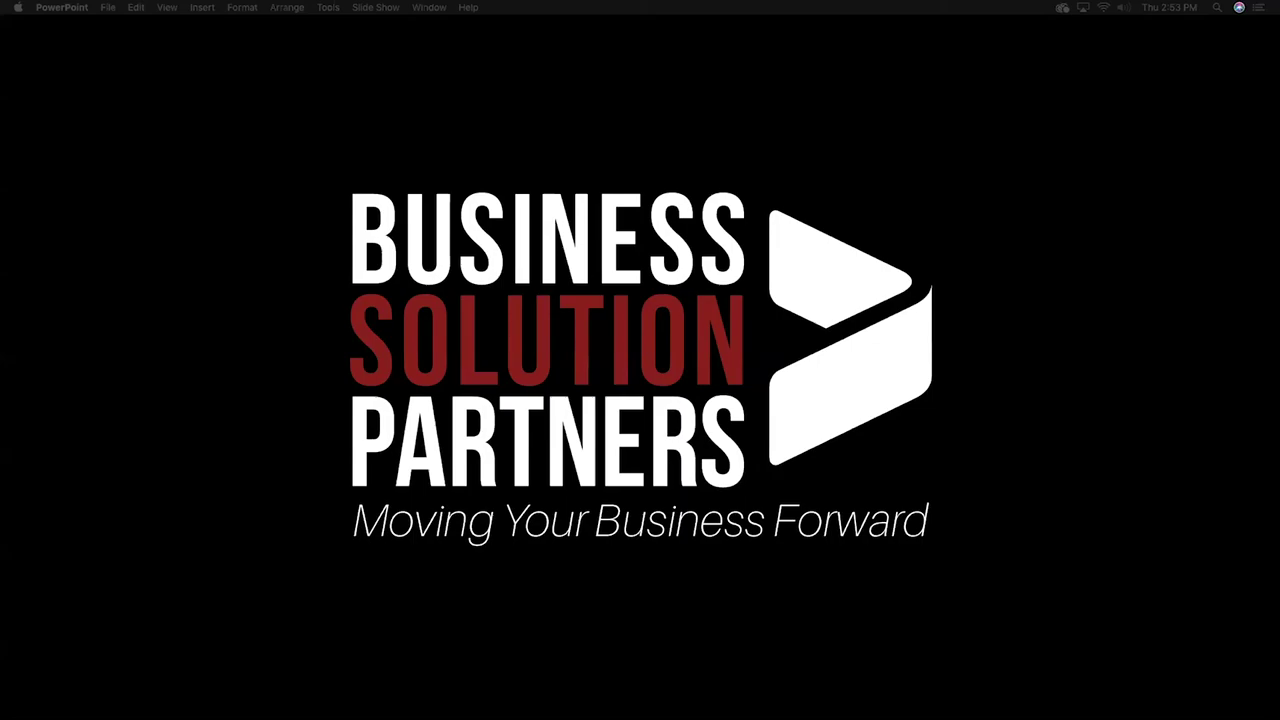
{"action": "key", "text": "Right"}
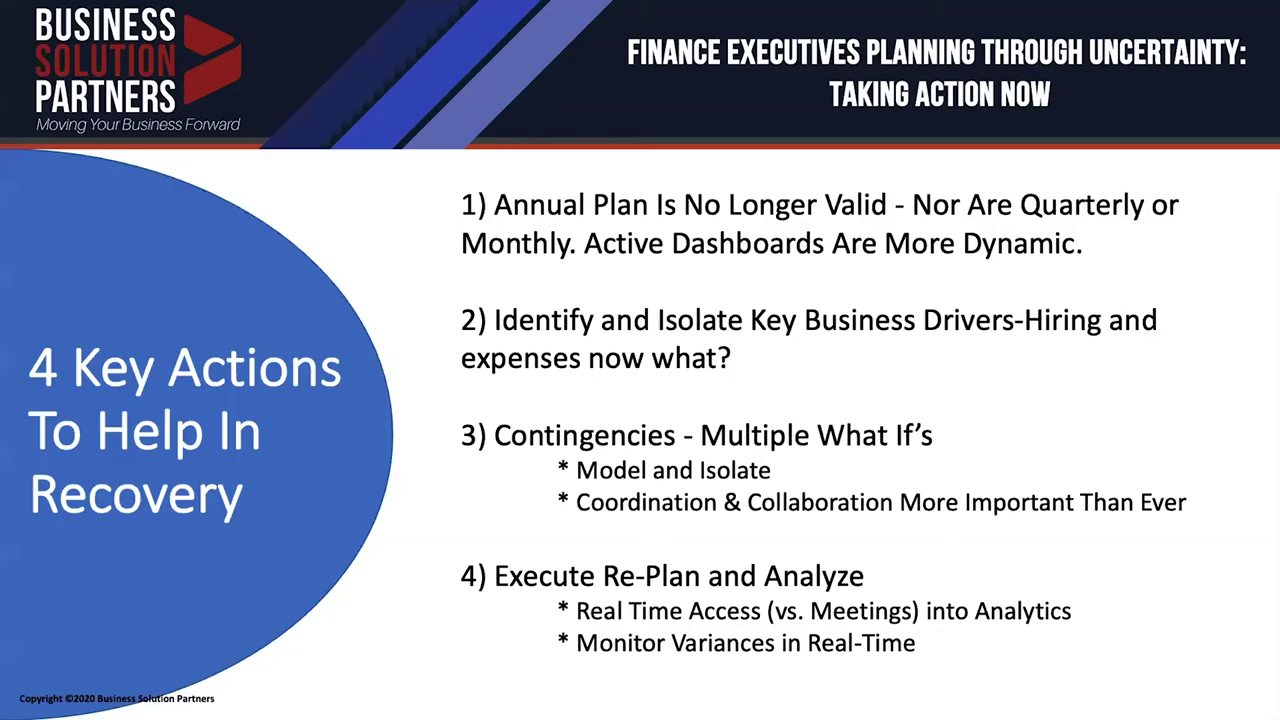